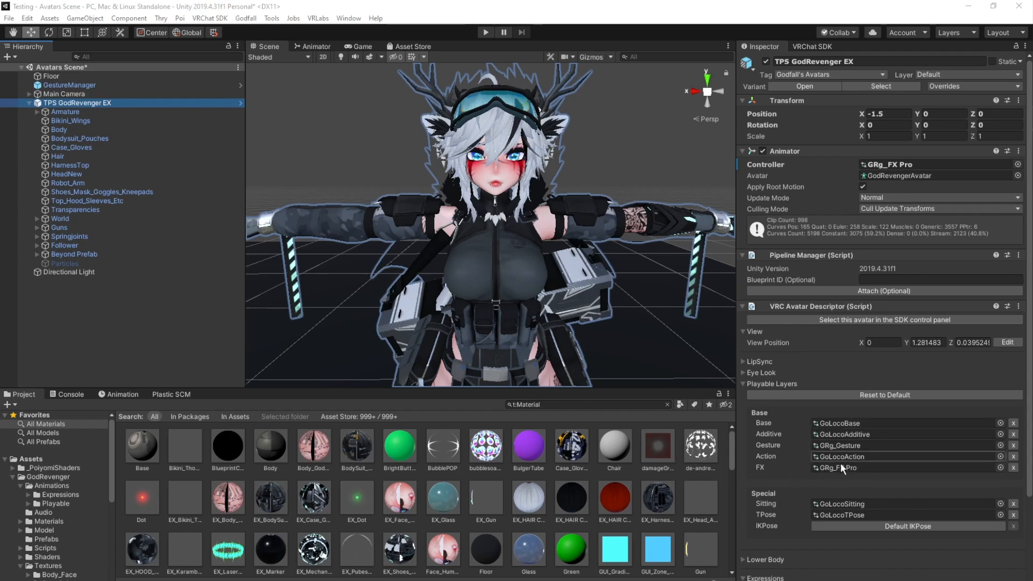
Step: Assign the FX layer's GRg_FX Pro controller to the avatar's Animator component and bring up its animation clips
click(857, 467)
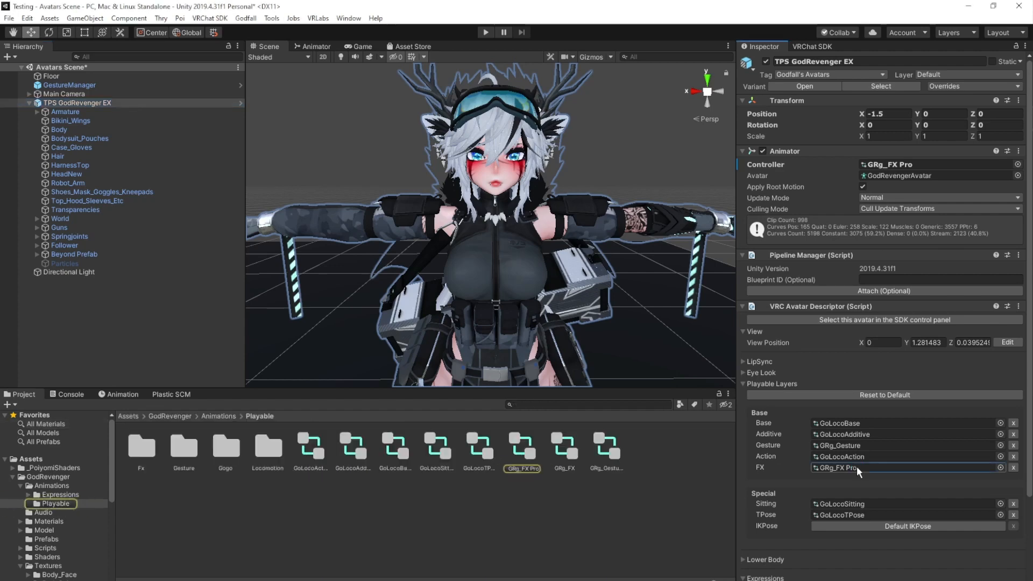
drag(520, 450, 910, 167)
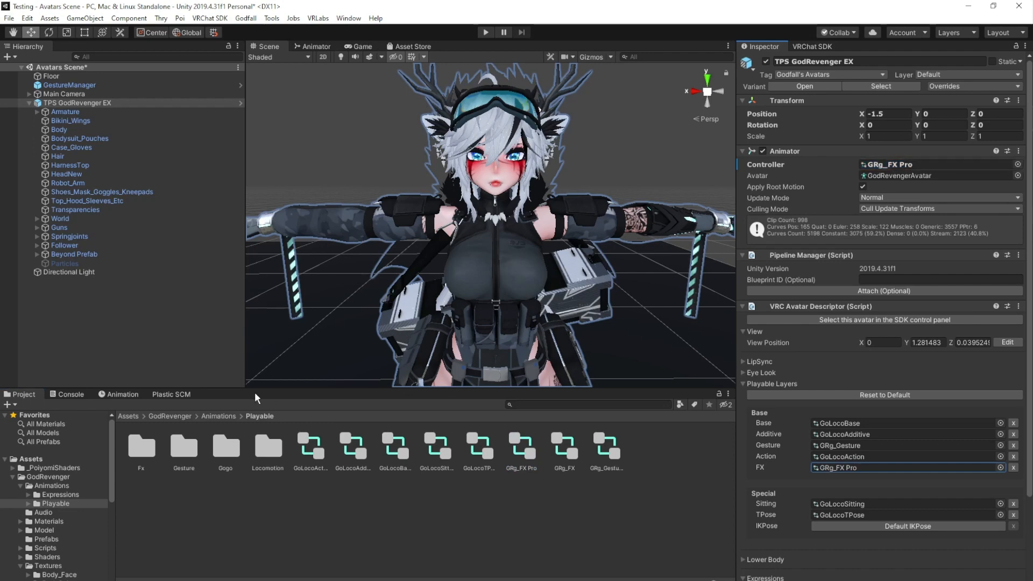
click(118, 394)
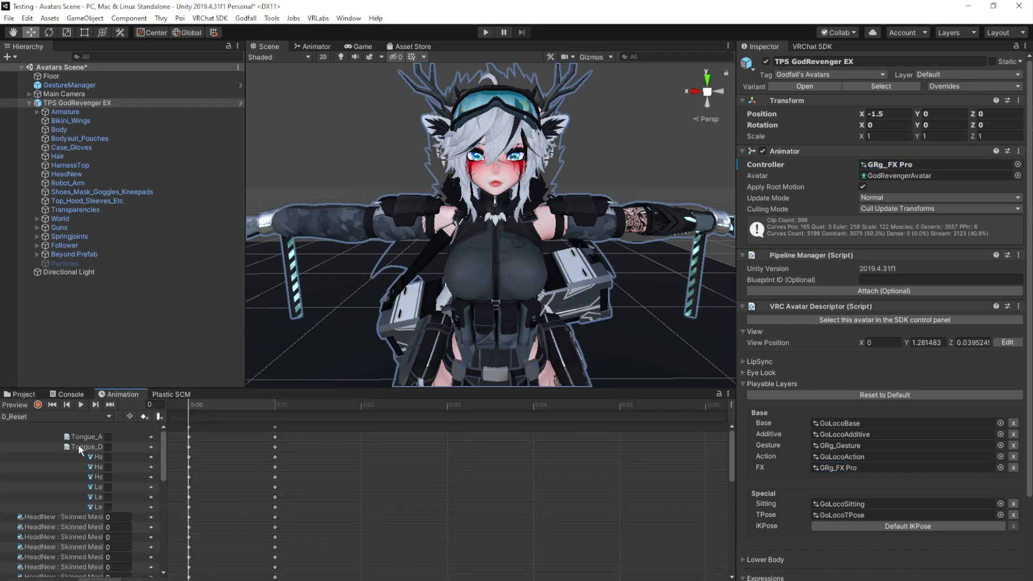
click(81, 410)
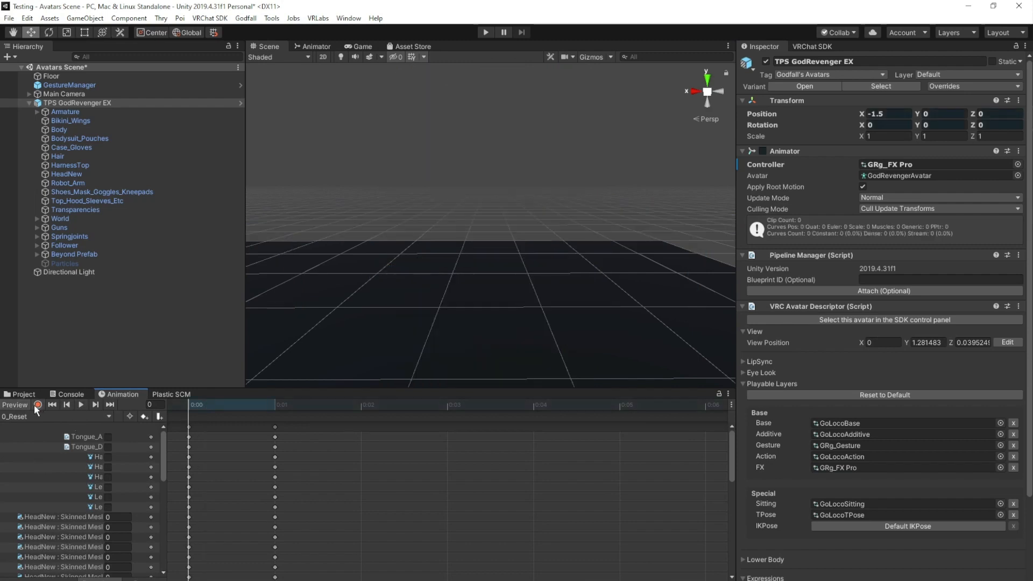
click(17, 405)
click(59, 417)
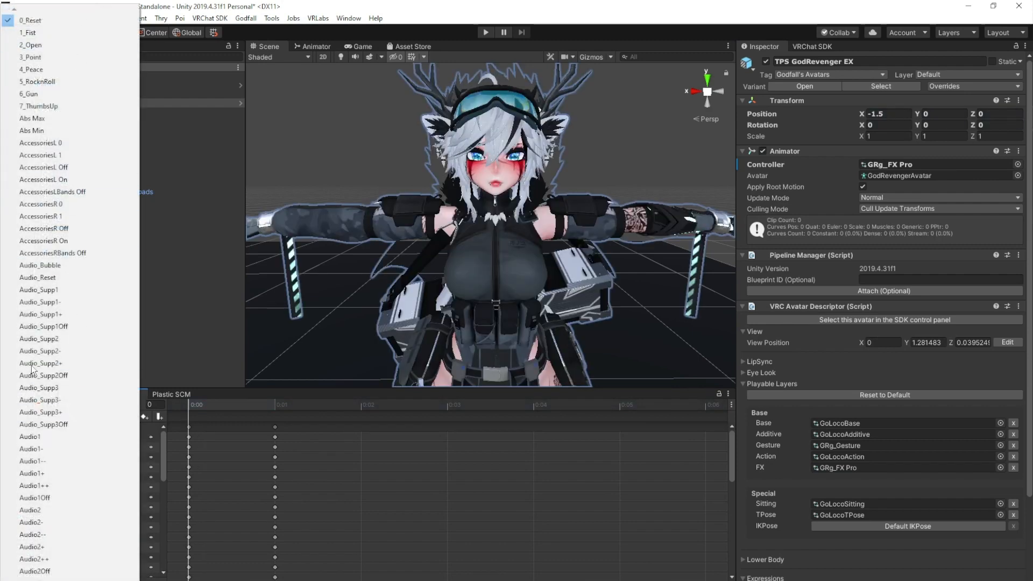
click(215, 325)
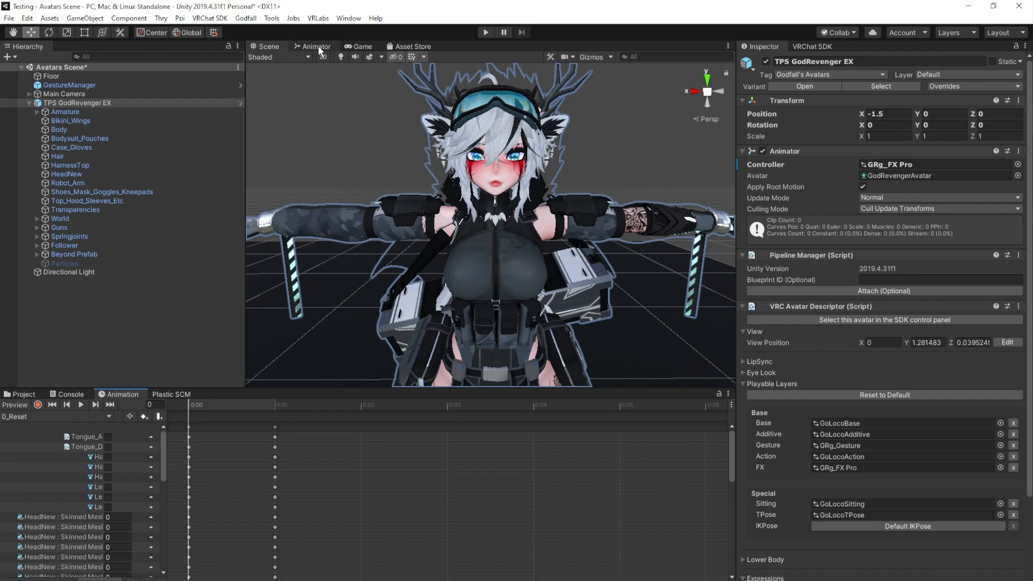
click(346, 19)
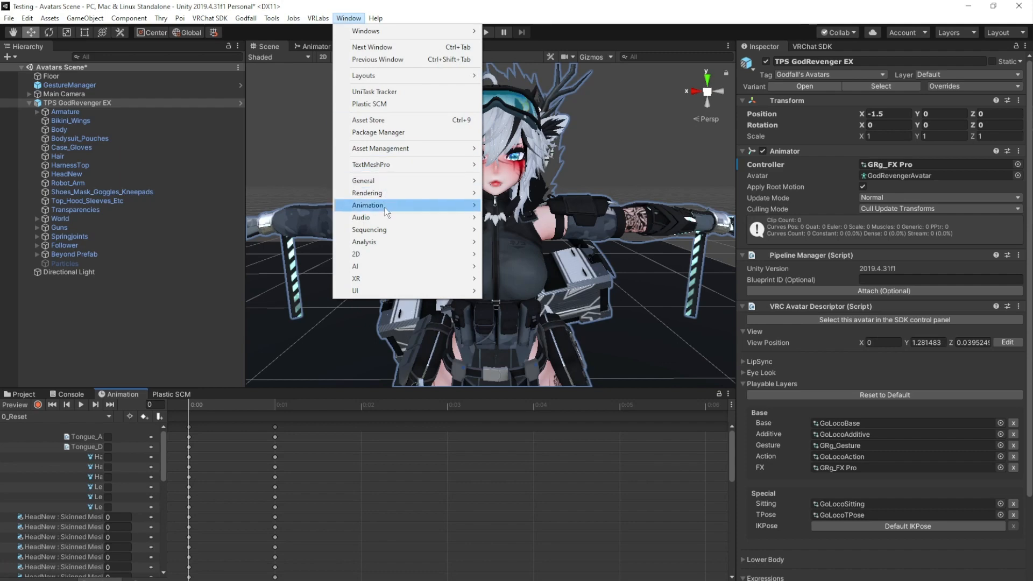
mouse_move(385, 207)
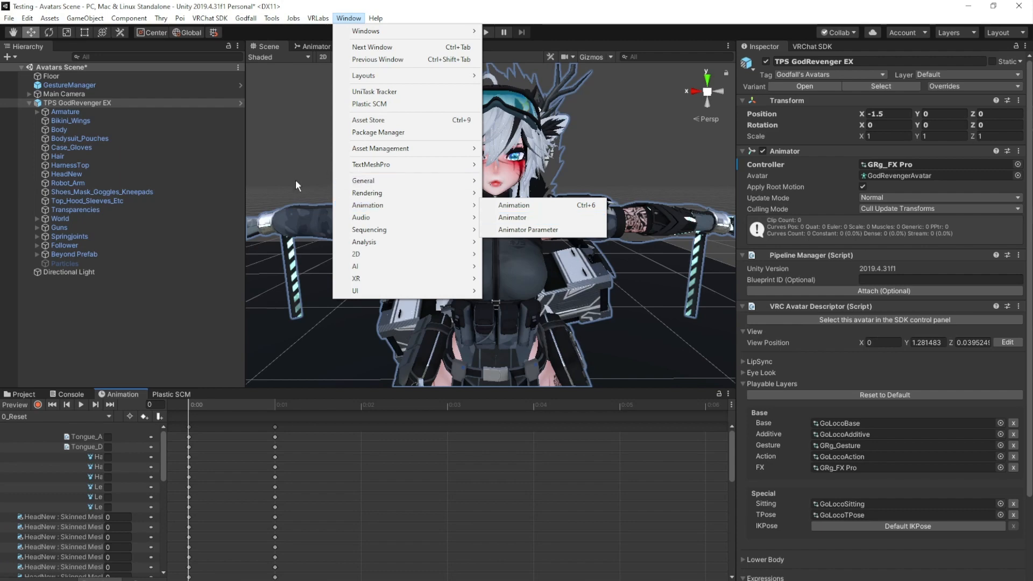
click(175, 338)
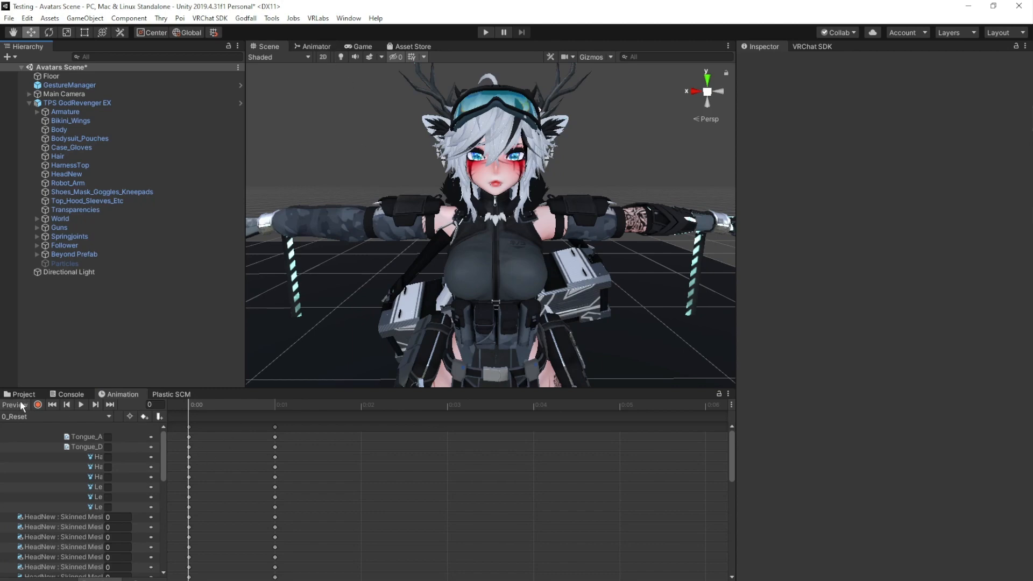
Step: Create a new animation clip named HairSwap in the Playable folder
click(110, 417)
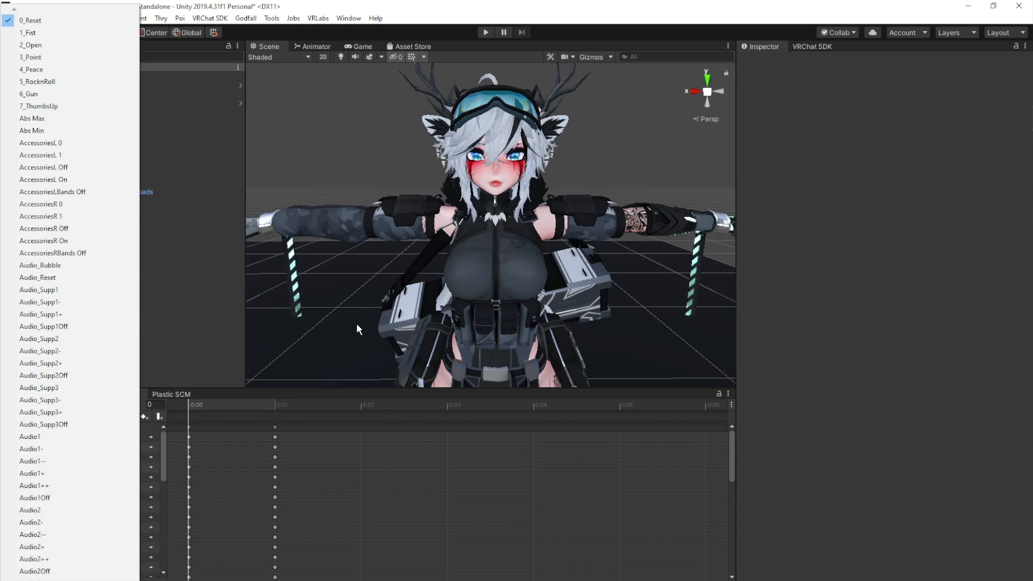
key(Up)
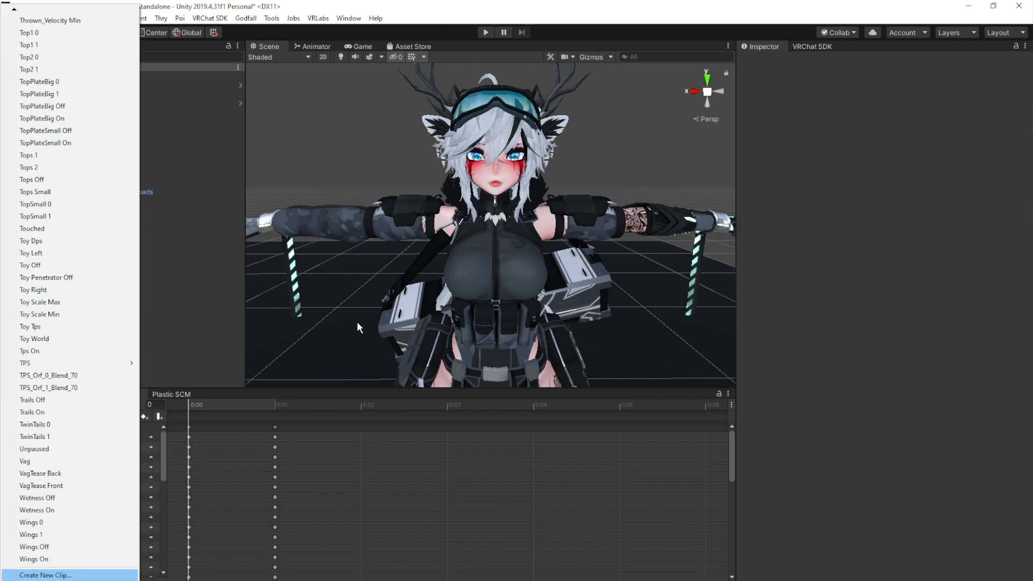
key(Return)
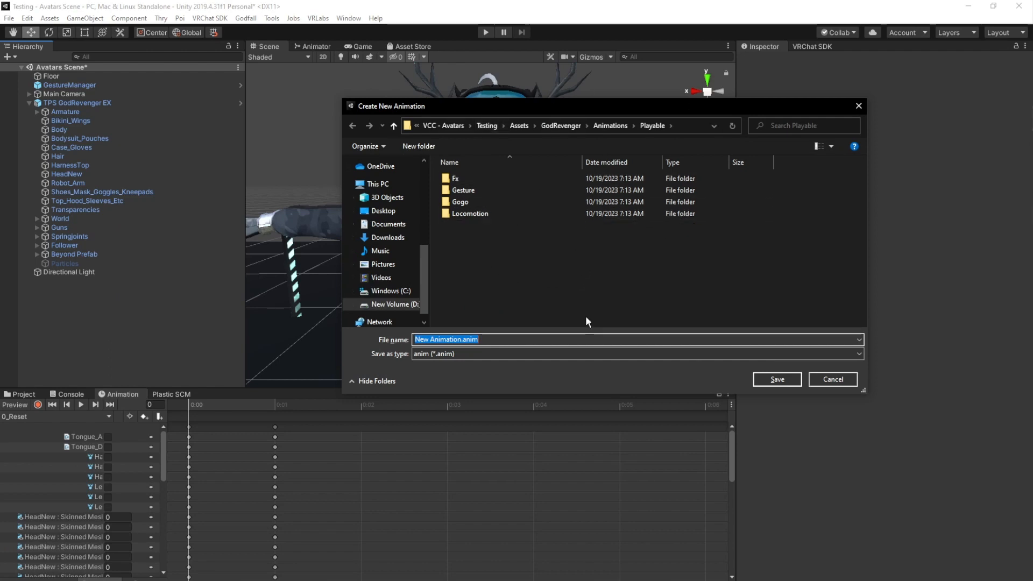
text(HairSwap)
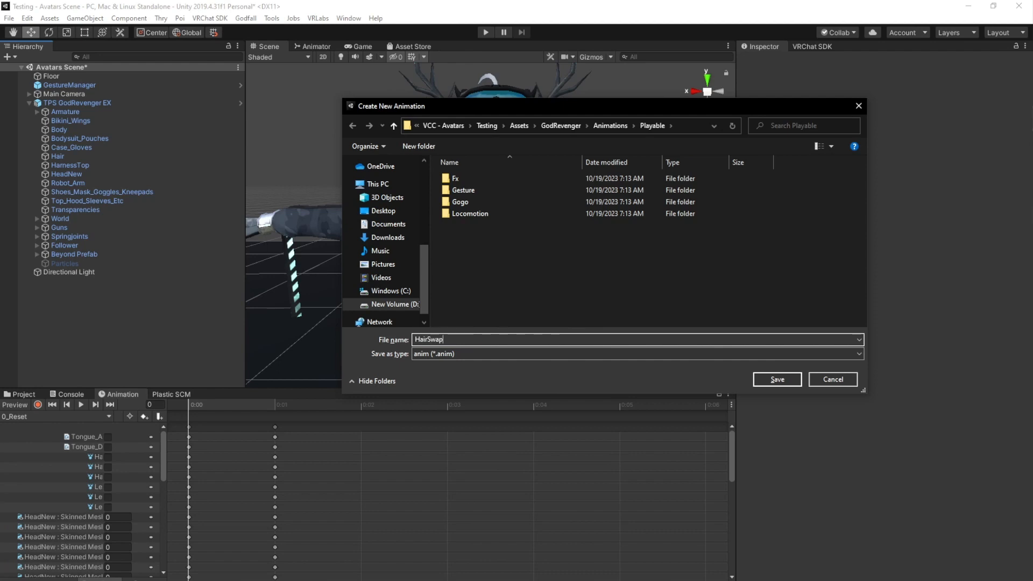
click(781, 380)
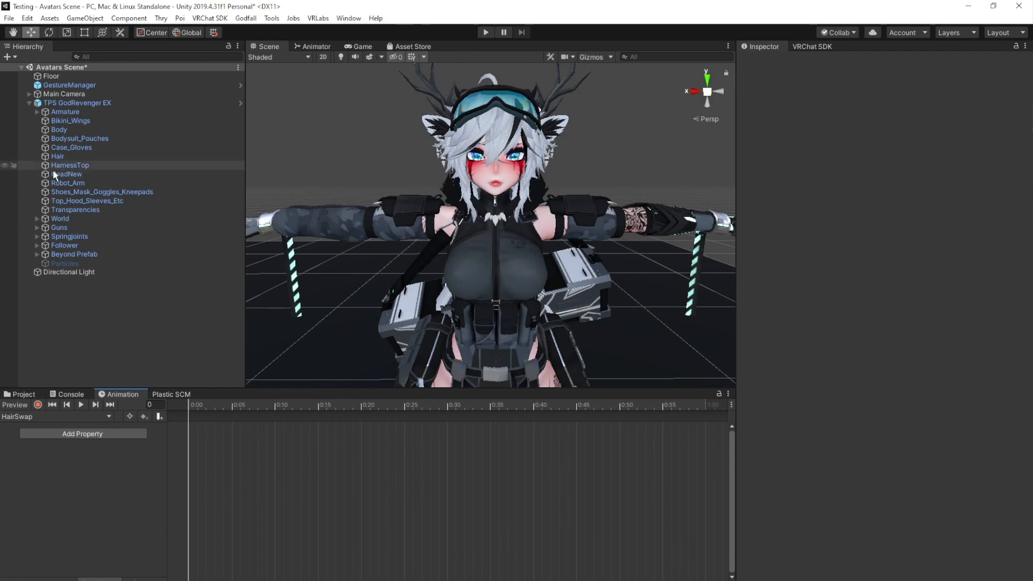
Step: Start recording keyframes in the HairSwap clip with the avatar's head and hair in close view
click(38, 404)
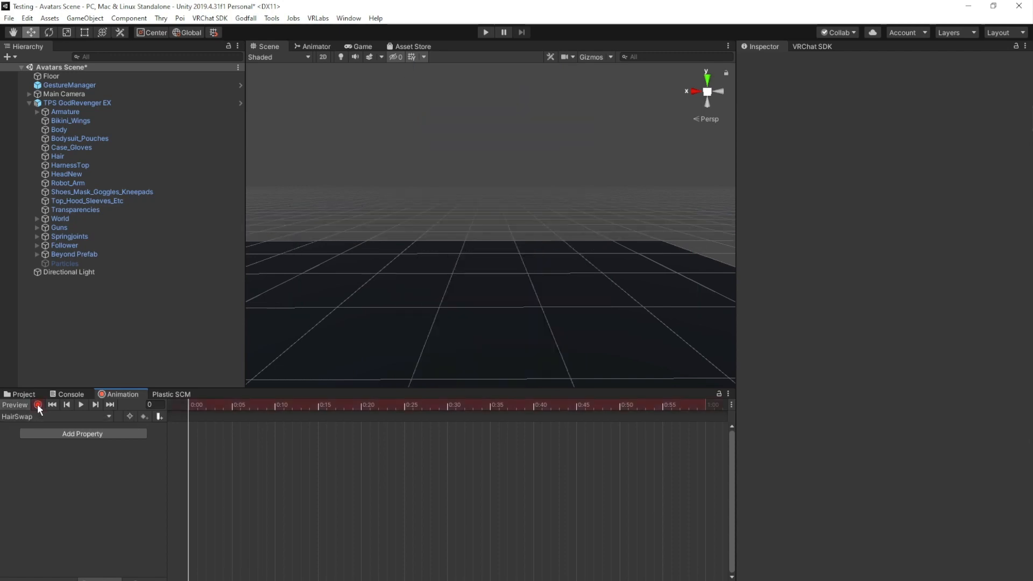
key(e)
mouse_move(522, 205)
right_down()
mouse_move(509, 322)
mouse_move(525, 294)
mouse_move(519, 345)
mouse_move(450, 320)
mouse_move(466, 272)
mouse_move(492, 246)
mouse_move(490, 265)
mouse_move(530, 224)
right_up()
key(s)
key(w)
key(d)
key(a)
key(w)
key(s)
key(w)
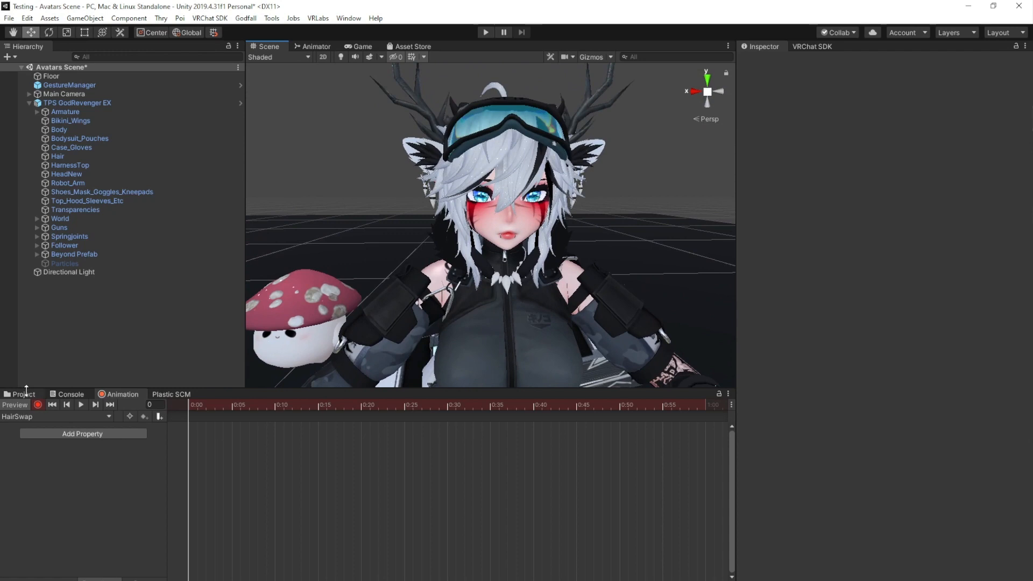
Step: Record the material EX_HAIR COLOR 1 on the Hair mesh's Element 0 slot at frame 0
click(25, 395)
click(46, 425)
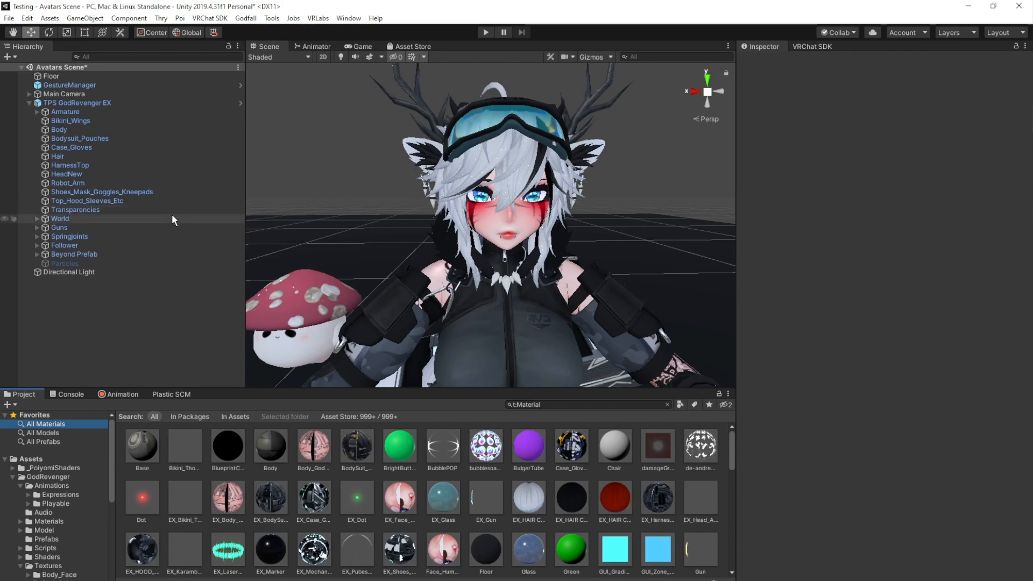
click(68, 156)
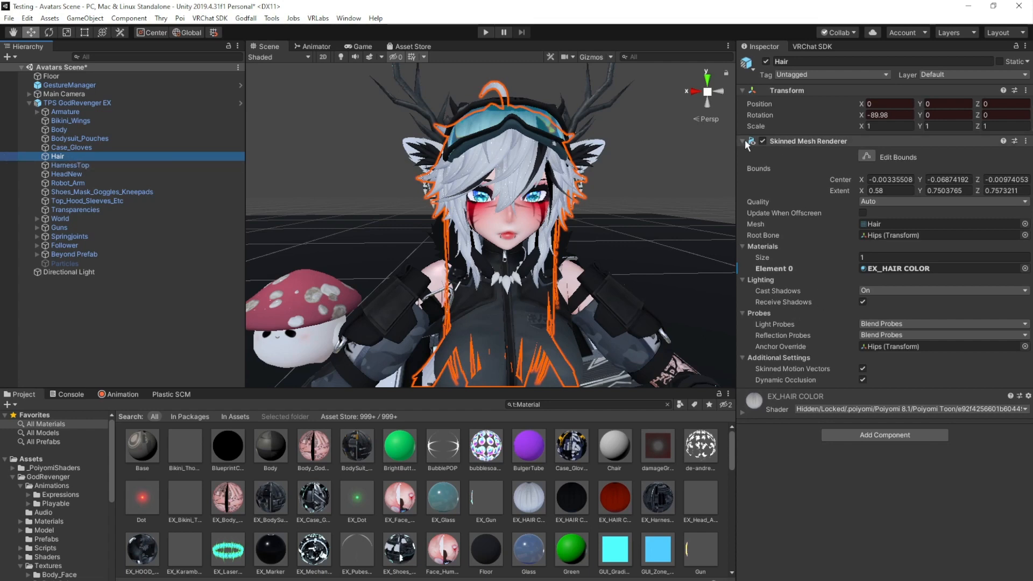
click(742, 412)
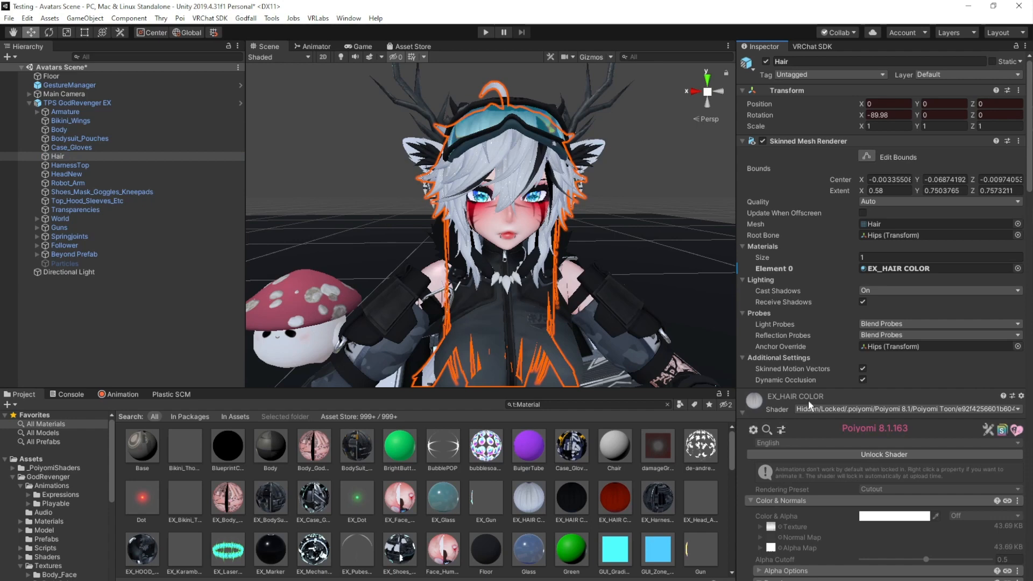
click(122, 394)
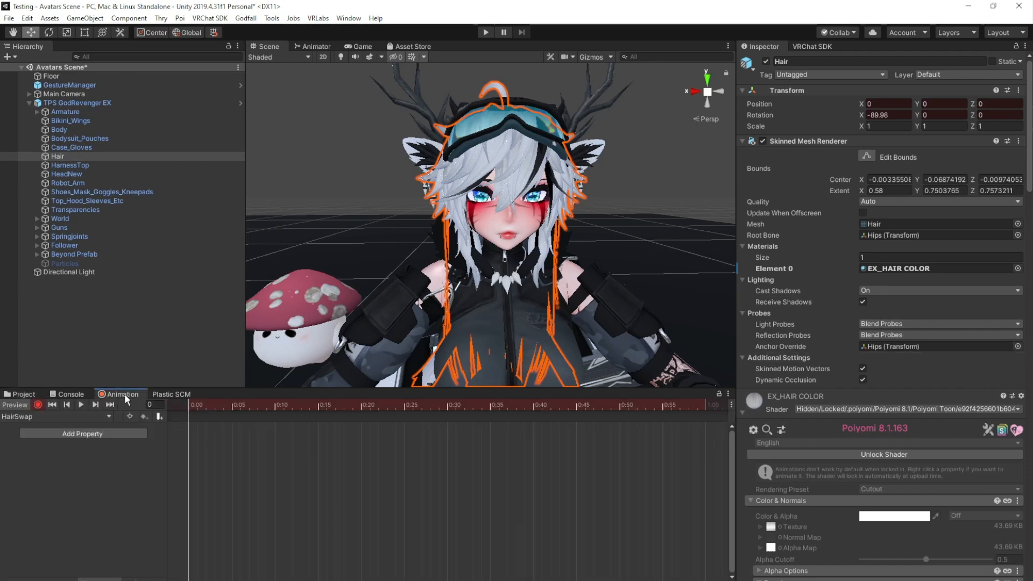
click(24, 394)
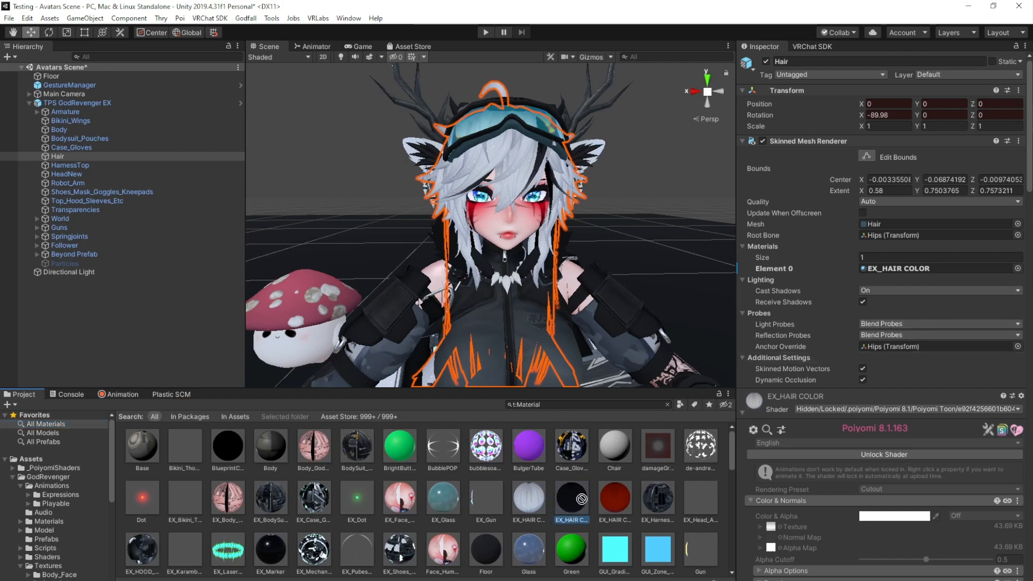
drag(577, 493, 904, 267)
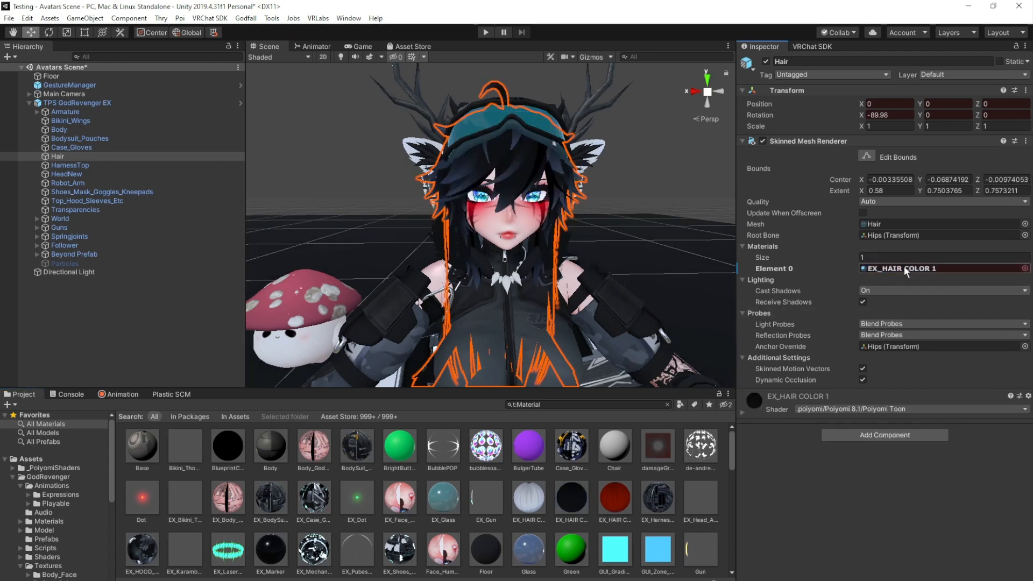
Step: Key the Hair mesh's Element 0 material as EX_HAIR COLOR 2 at frame 1 of the clip
click(116, 395)
click(196, 404)
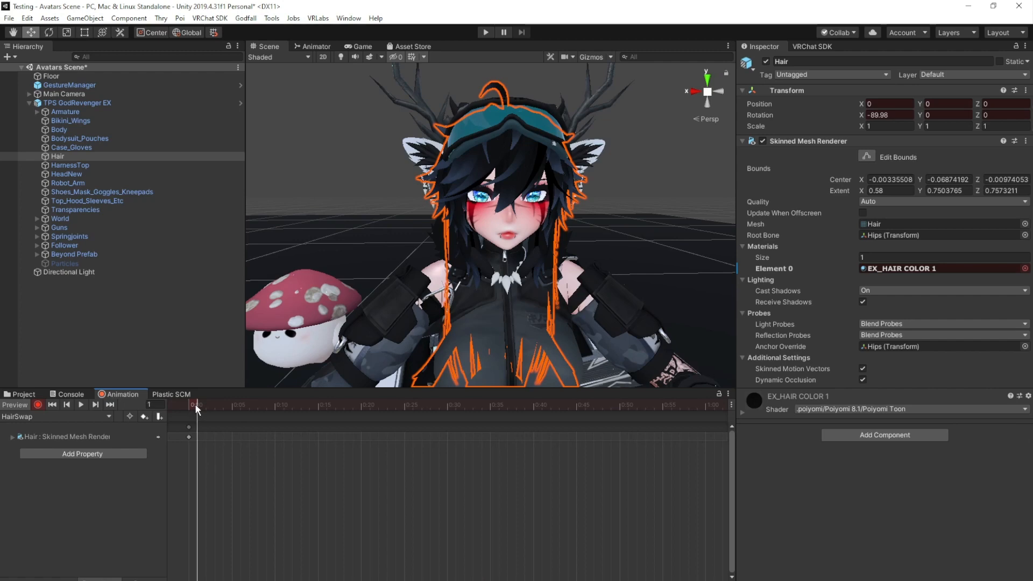
click(188, 405)
click(199, 405)
click(22, 398)
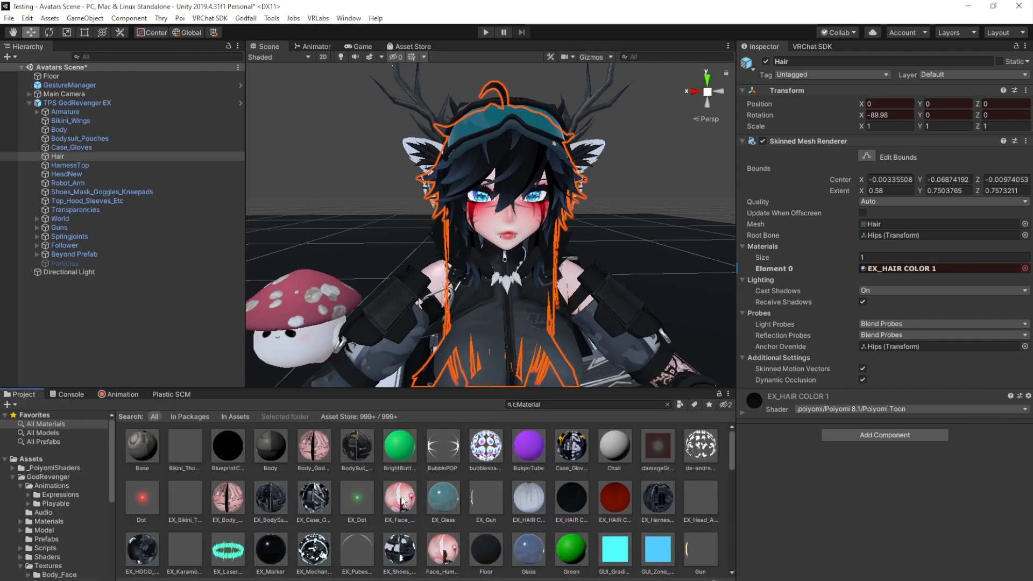
drag(615, 498, 909, 266)
Step: Key the Hair mesh's Element 0 material as the original EX_HAIR COLOR at frame 2
click(123, 395)
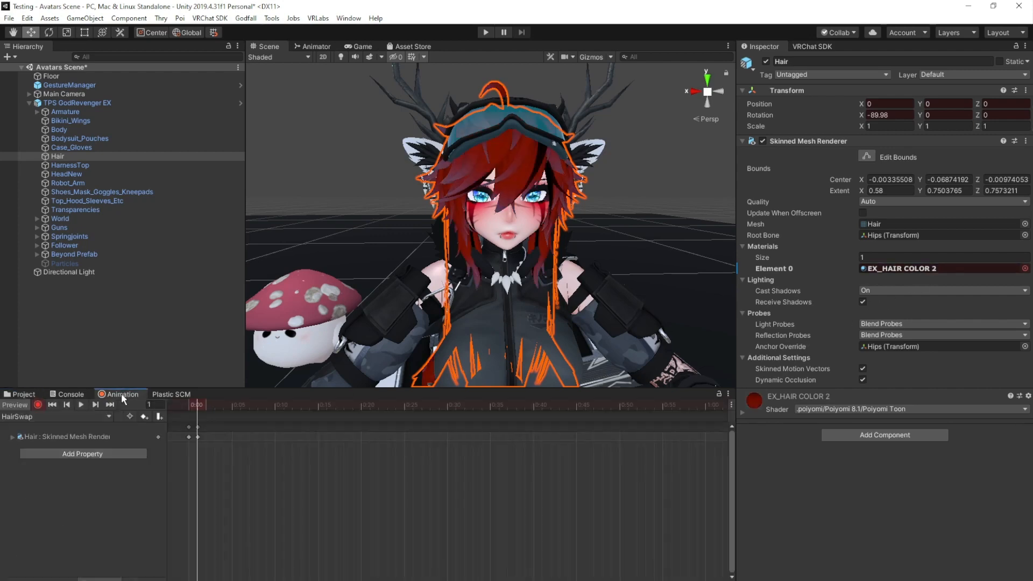
click(205, 406)
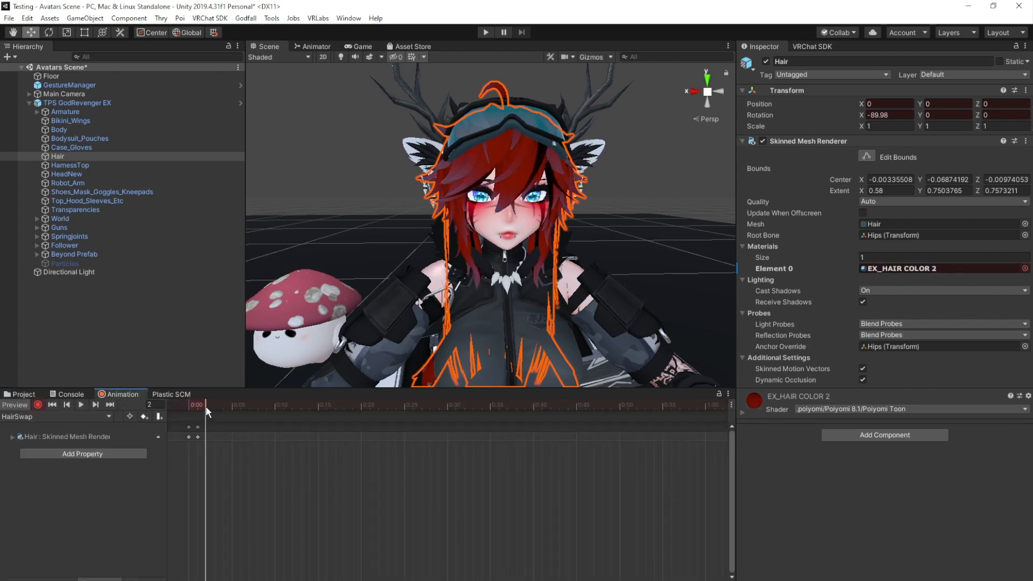
click(38, 398)
drag(530, 498, 917, 267)
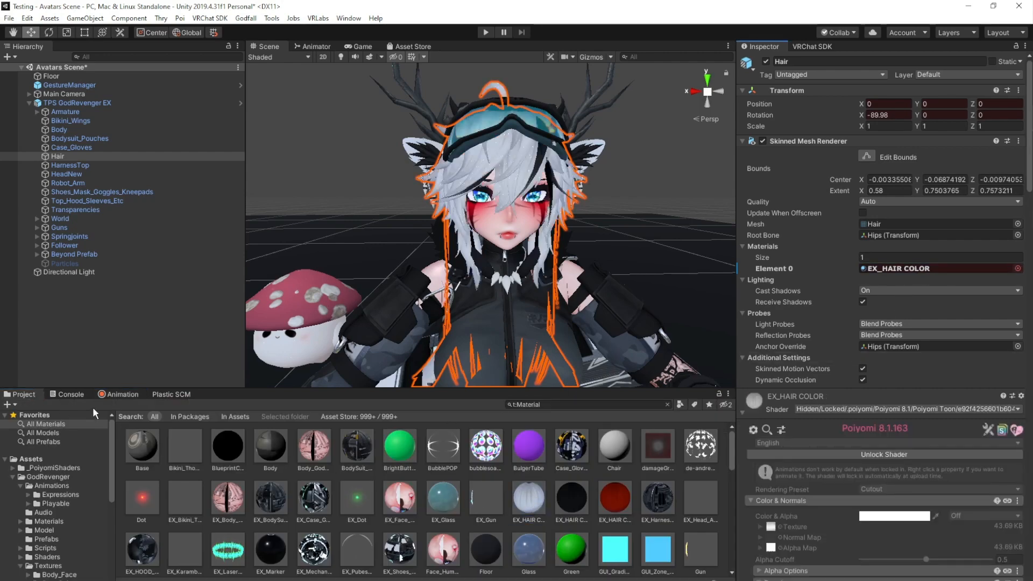
Step: Scrub through the first HairSwap keyframes to check the hair material changes, and end recording and preview
click(113, 394)
click(188, 405)
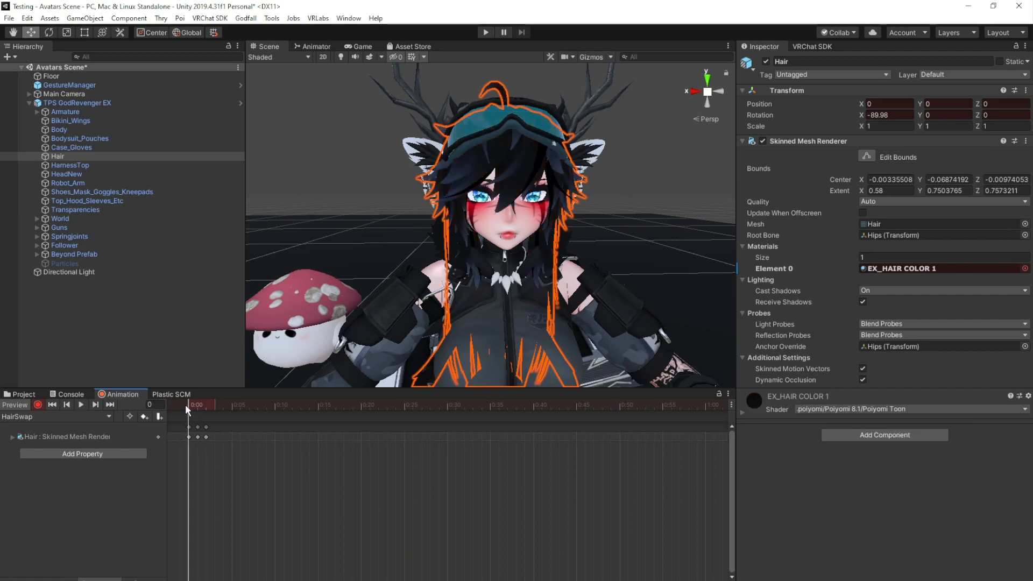
click(199, 404)
mouse_move(200, 405)
mouse_down()
mouse_move(211, 405)
mouse_move(190, 405)
mouse_up()
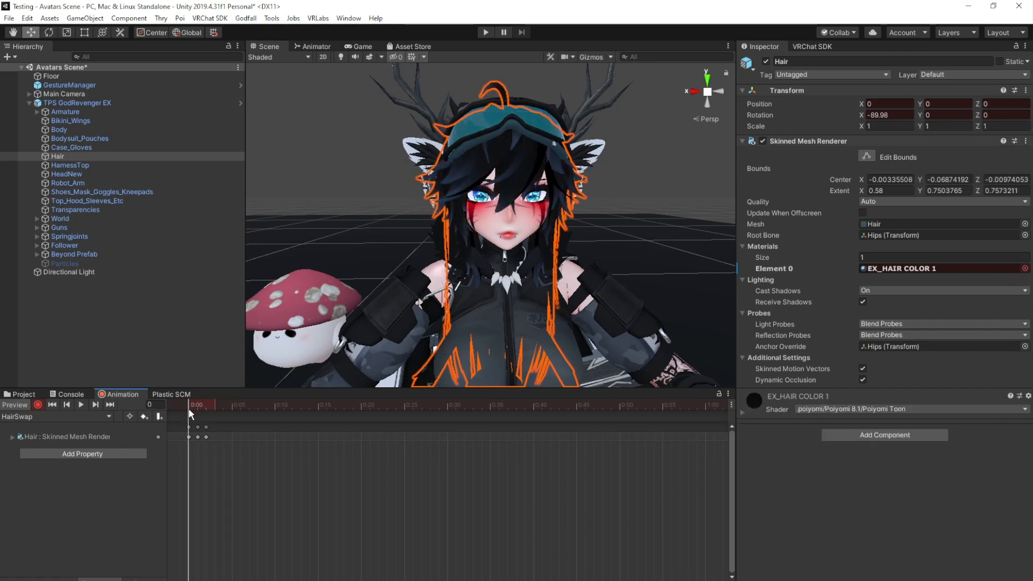
click(11, 407)
mouse_move(541, 258)
right_down()
mouse_move(533, 342)
mouse_move(552, 132)
mouse_move(531, 305)
mouse_move(530, 250)
right_up()
key(s)
key(w)
key(s)
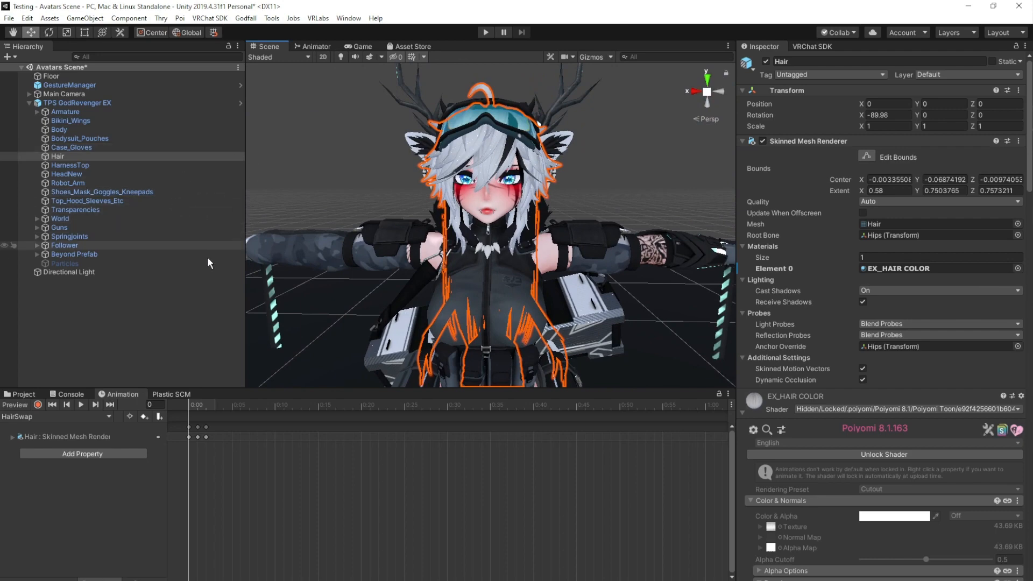
Step: Add a new layer named HairSwap to the GRg_FX Pro animator controller
click(316, 45)
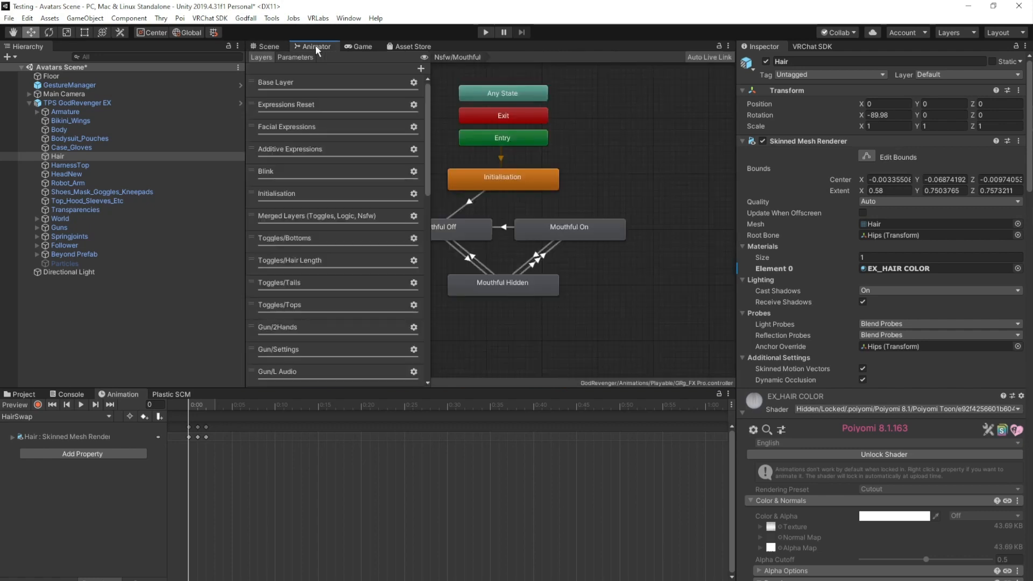
click(420, 68)
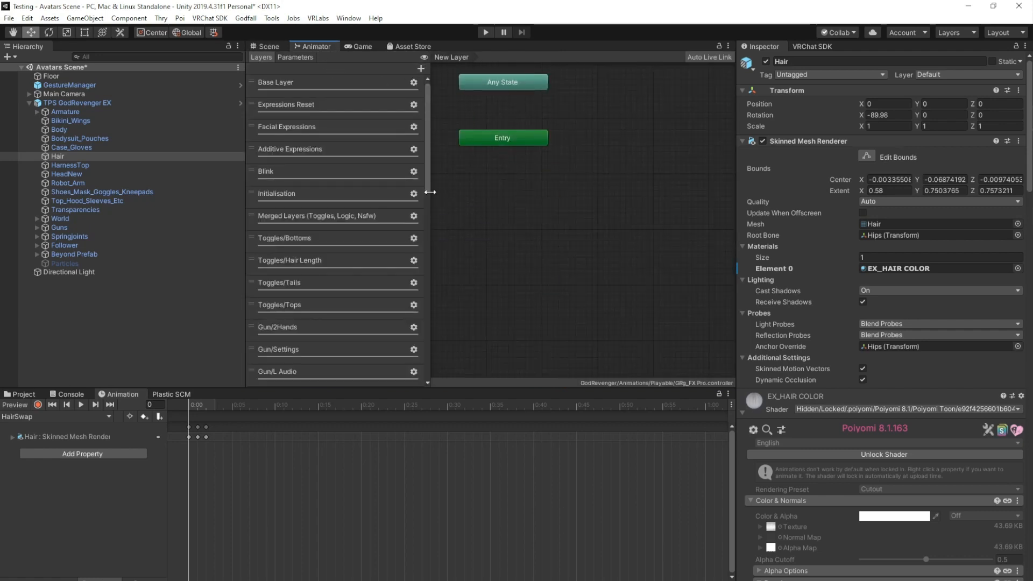
drag(427, 172, 415, 386)
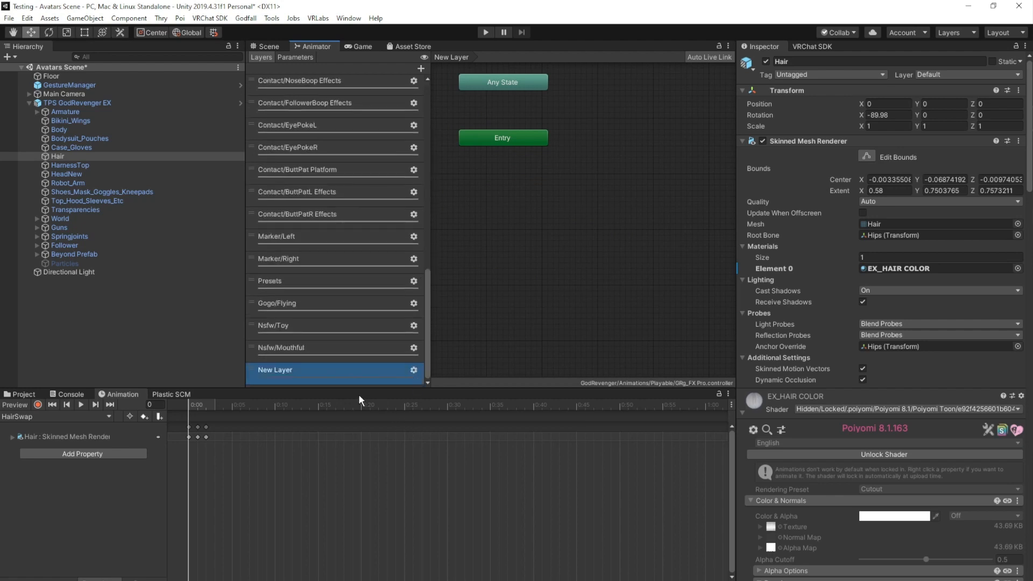
double_click(324, 369)
text(HairSwap)
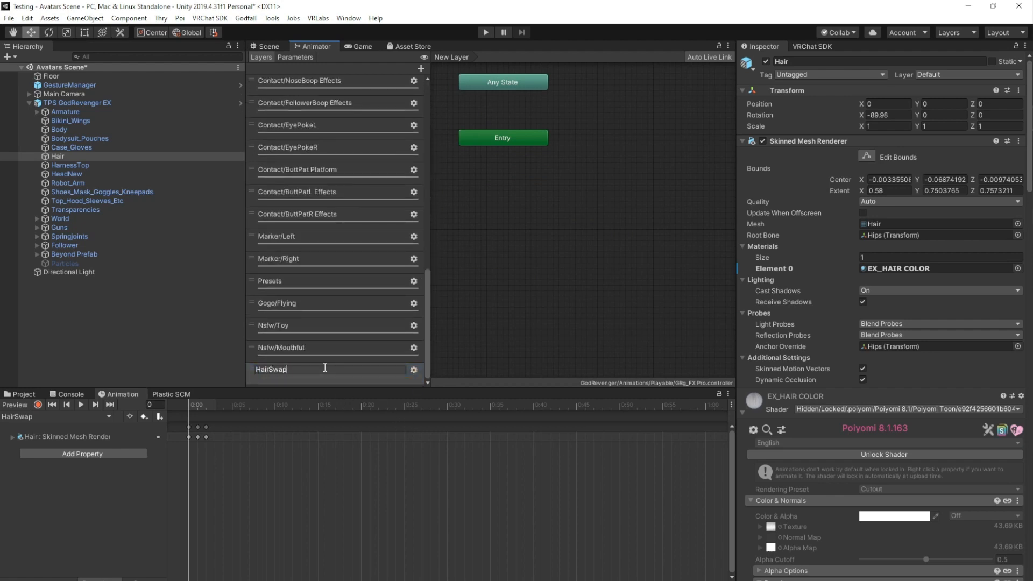
key(Return)
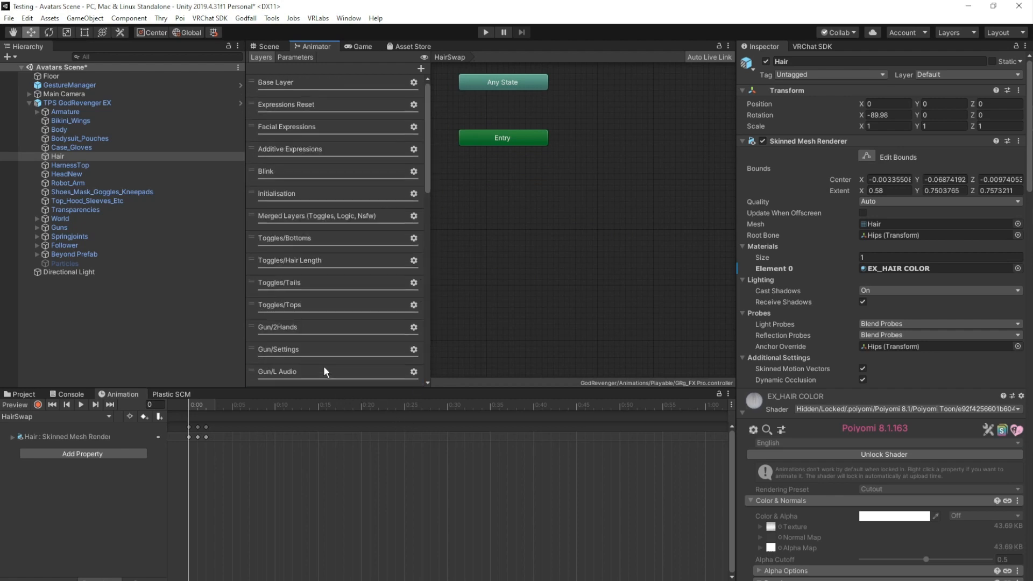
Step: Set the weight of the HairSwap layer, the last one in the layer list, to full
scroll(395, 233, down, 5)
scroll(400, 306, down, 4)
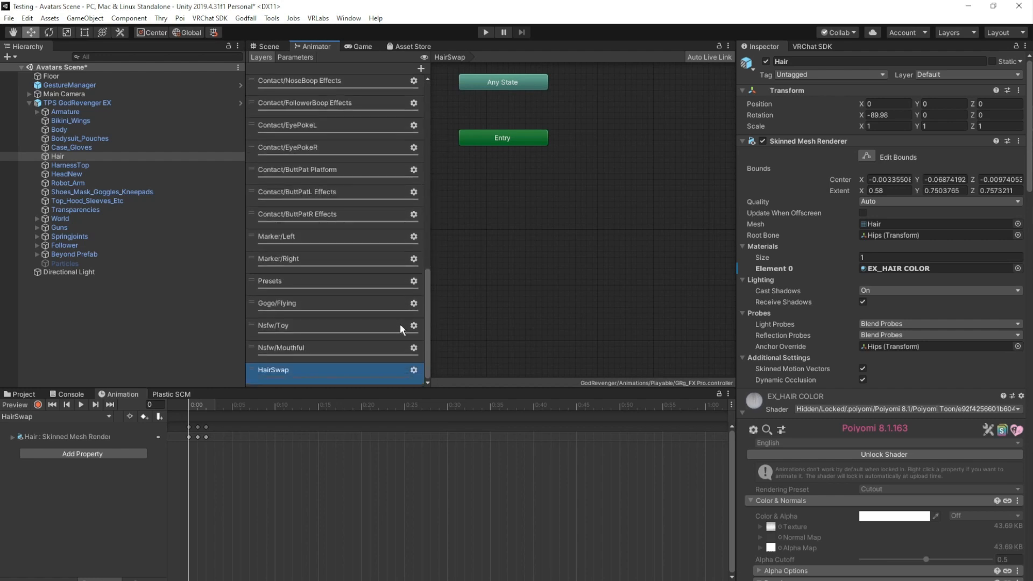
click(414, 371)
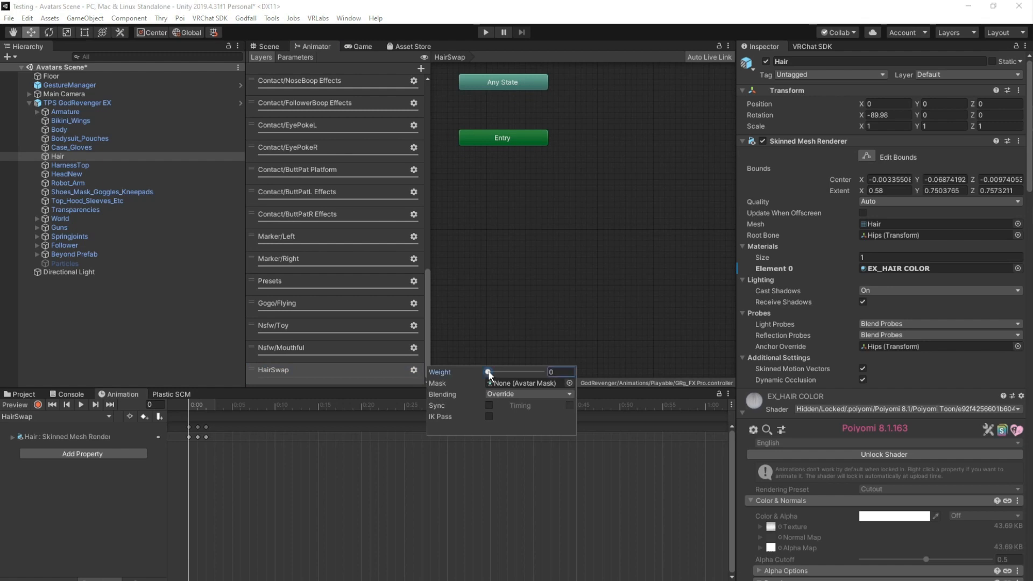
click(508, 256)
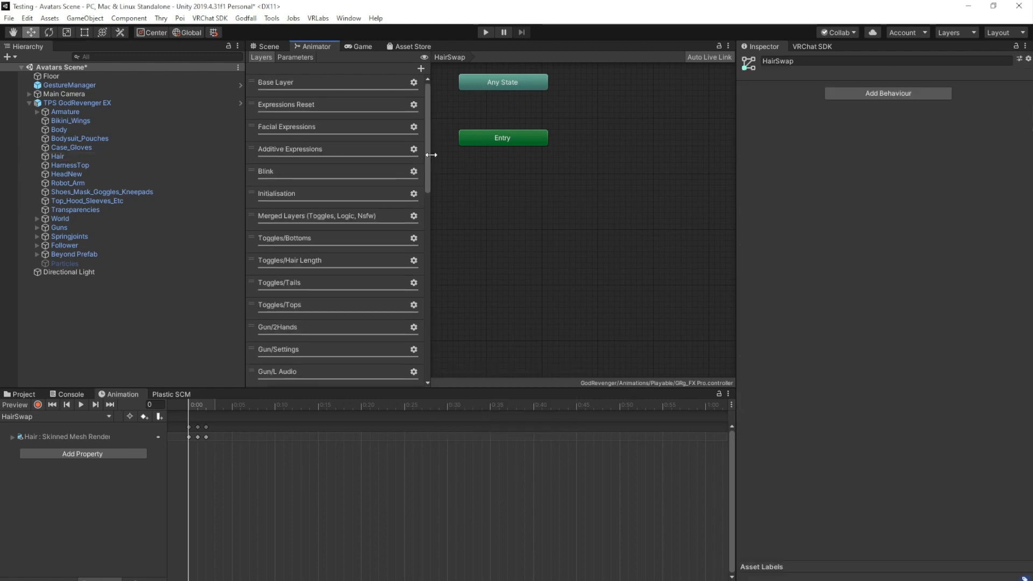
drag(429, 155, 428, 373)
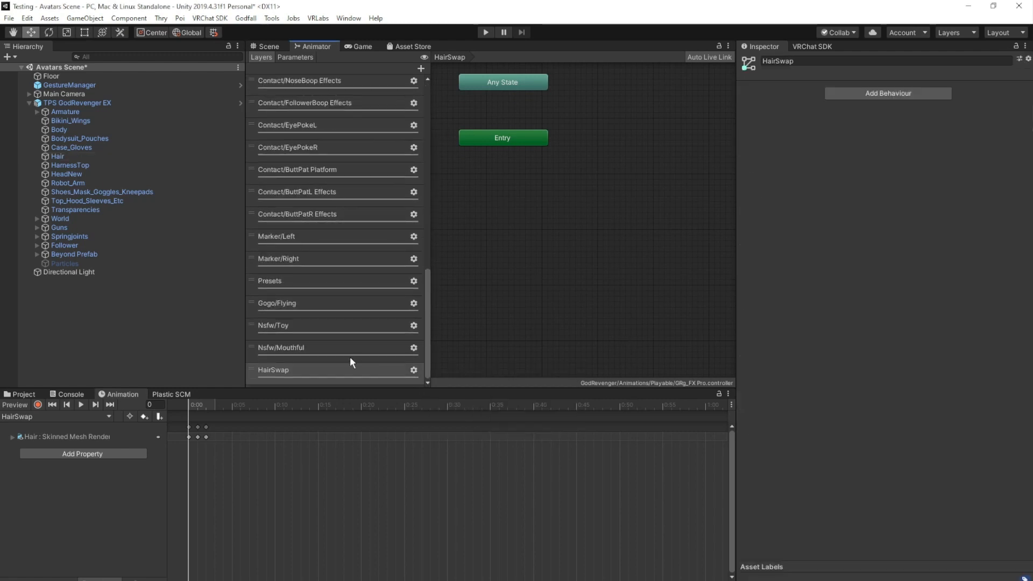
Step: Add a new Float parameter named HairSwap to the animator controller
click(295, 57)
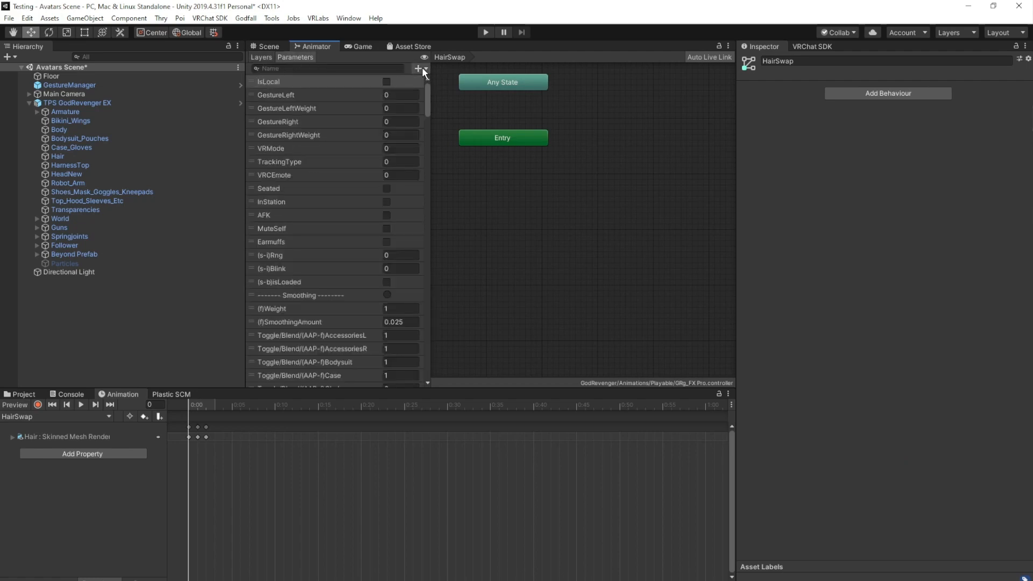
click(419, 68)
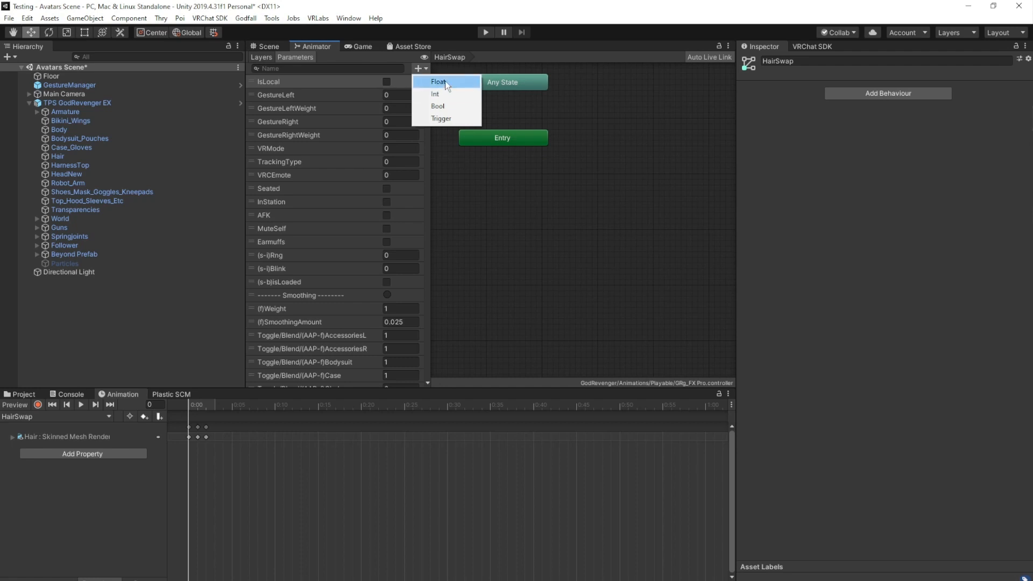
click(445, 81)
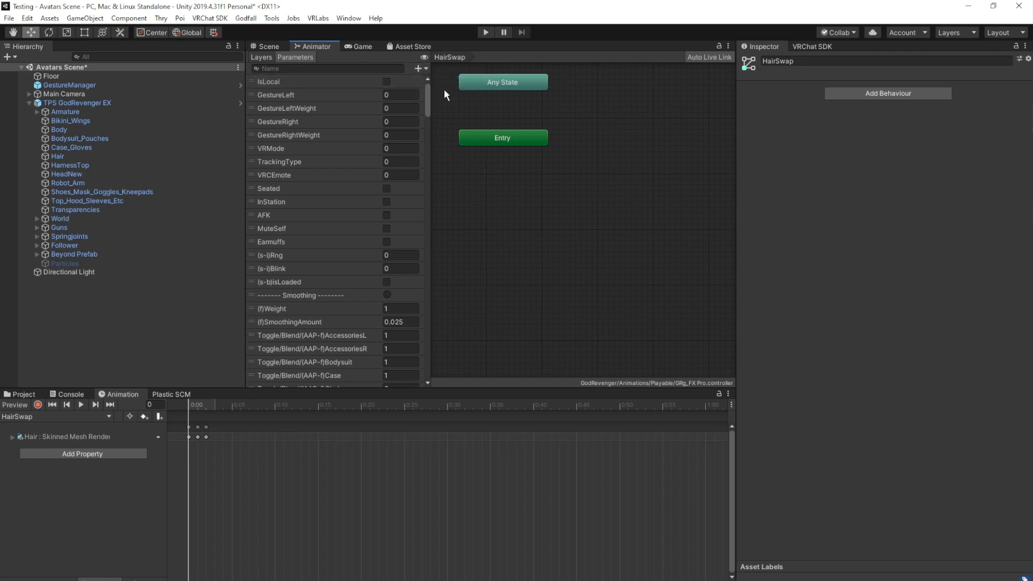
drag(429, 97, 429, 433)
double_click(329, 367)
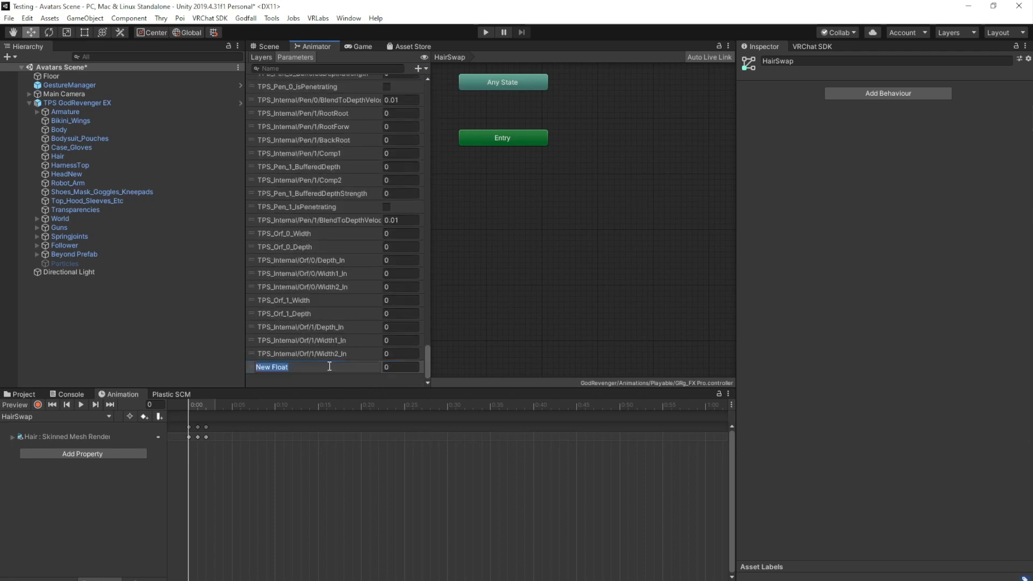
text(HairSwap)
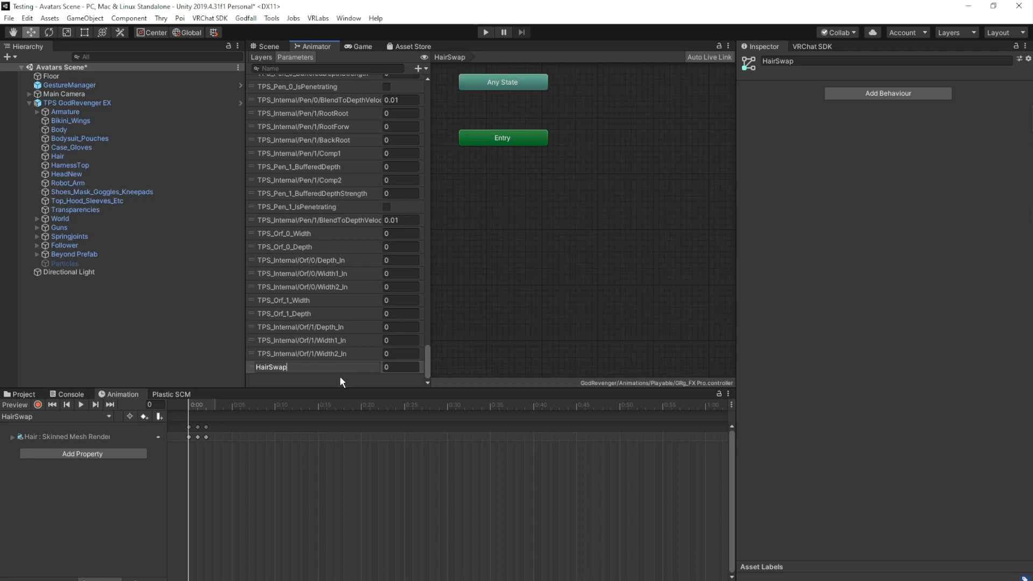
key(Return)
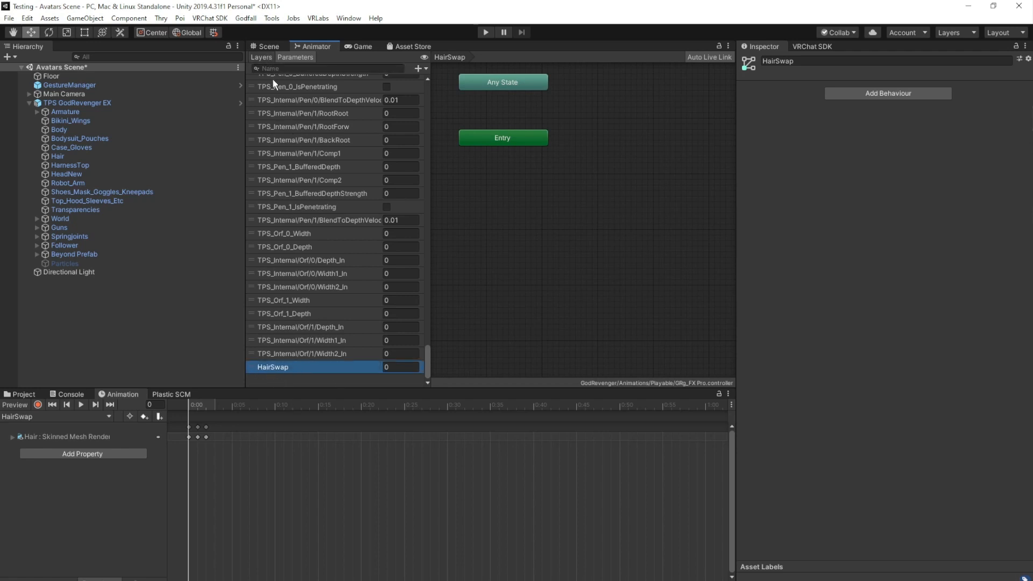
Step: Search the project's Assets folder for the hairswap animation clip
click(262, 57)
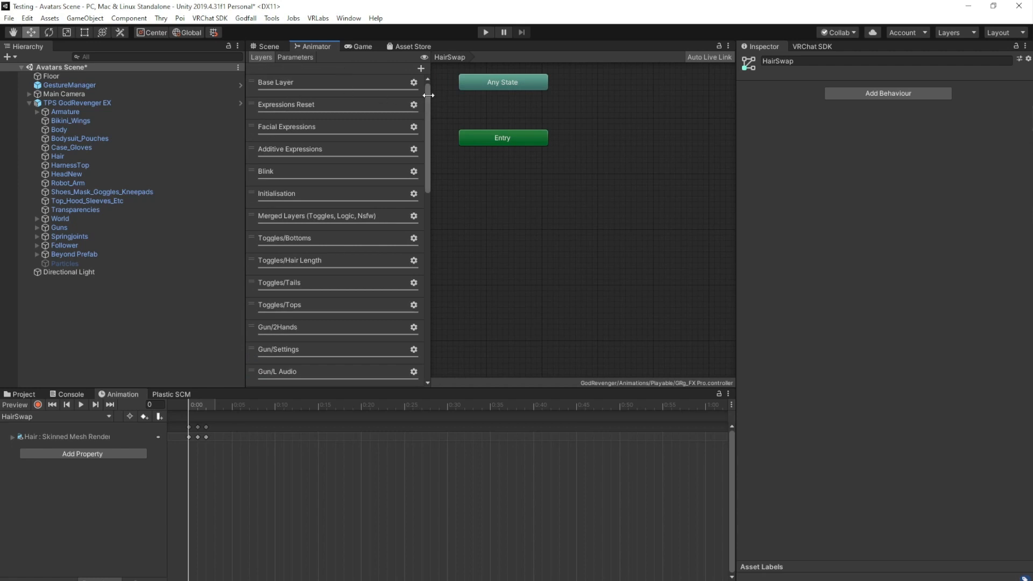
drag(427, 94, 424, 335)
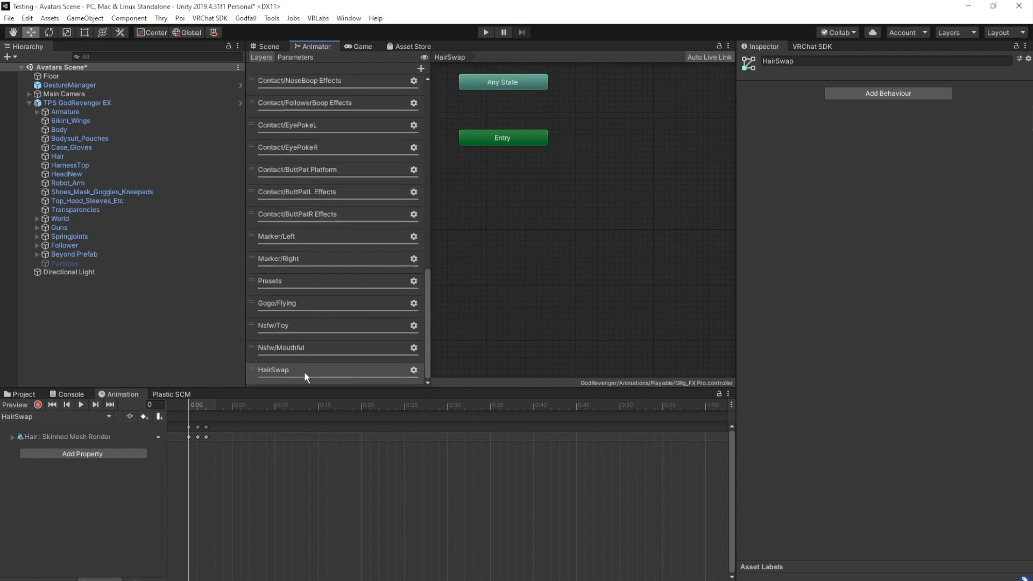
click(23, 396)
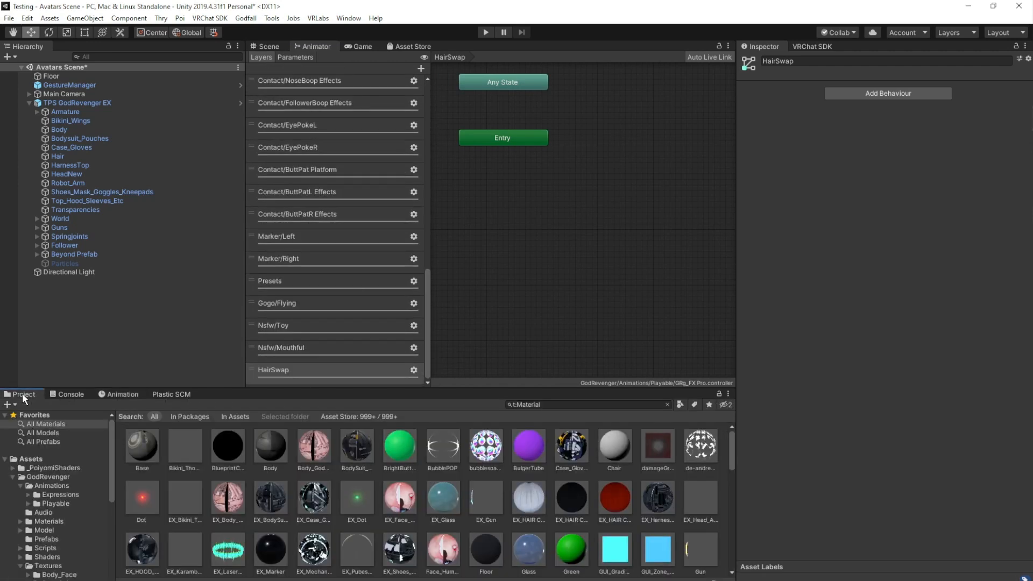
click(31, 460)
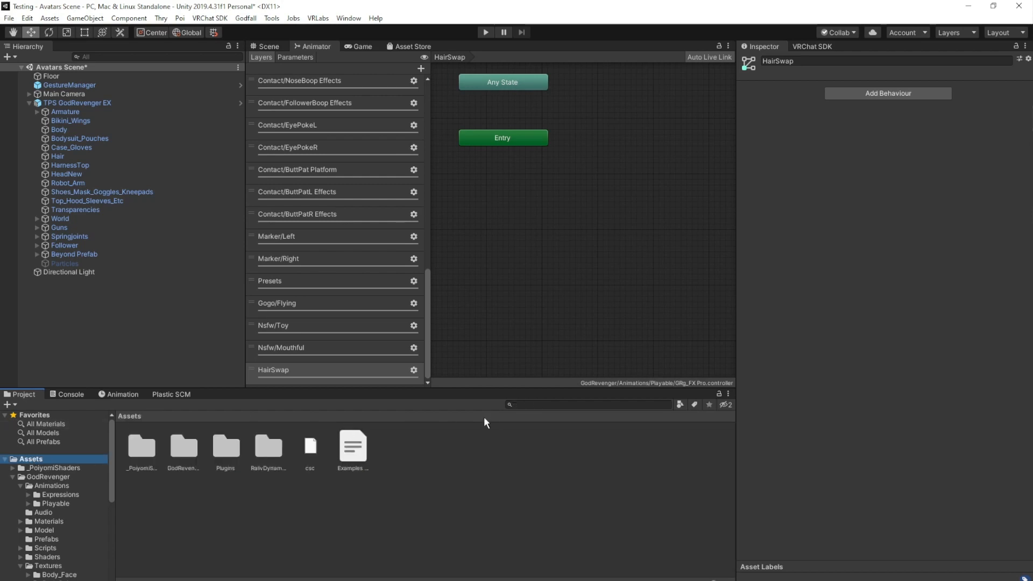
click(536, 405)
text(hairsw)
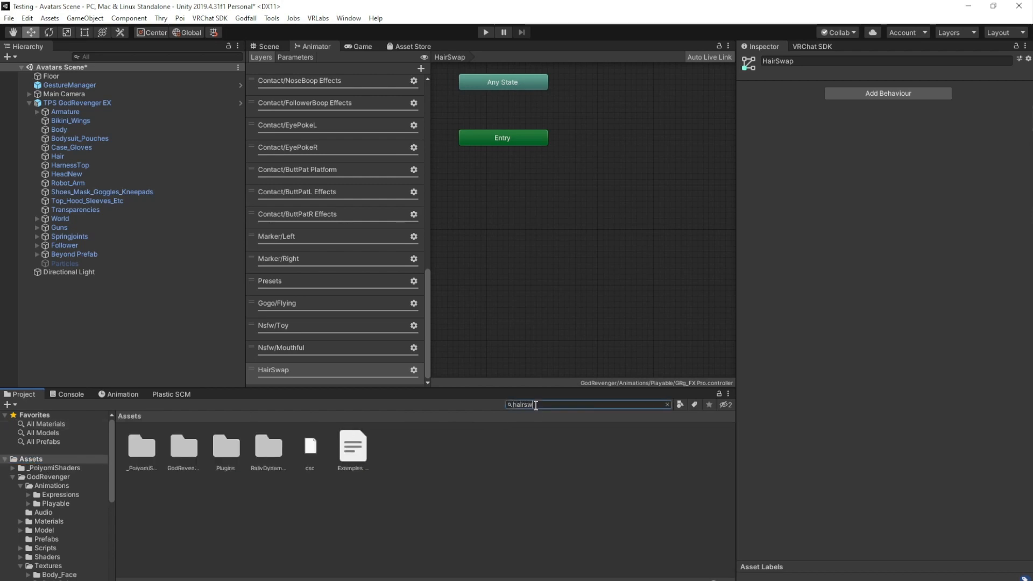
text(ap)
drag(151, 457, 617, 133)
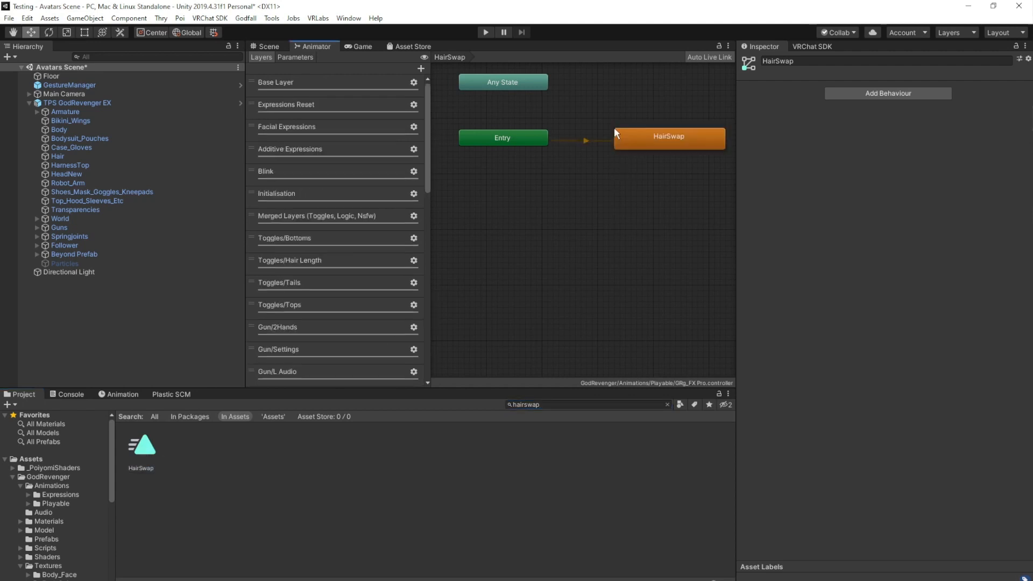
click(667, 135)
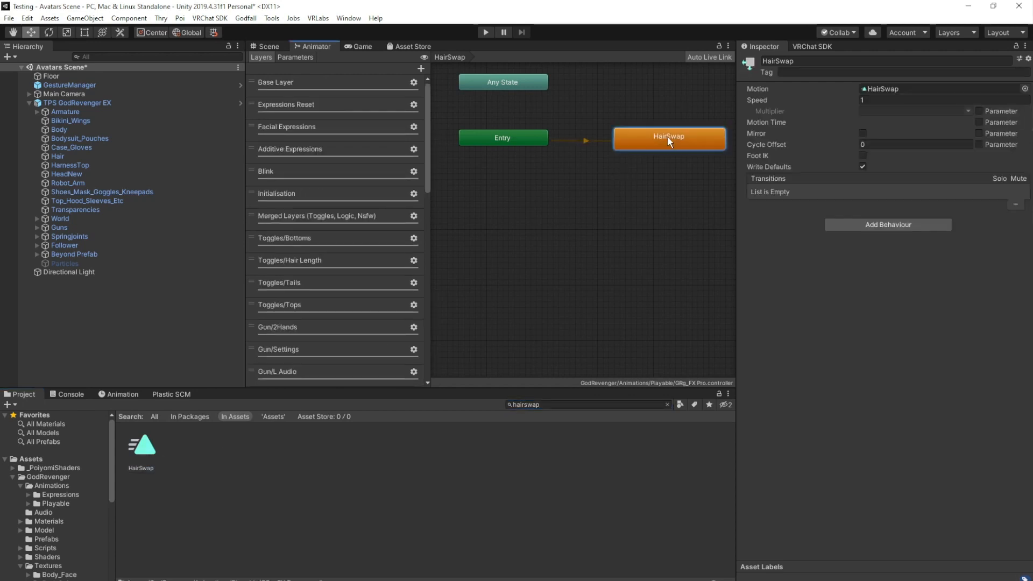
key(Delete)
Step: Create a state from a new blend tree beside Entry in the HairSwap layer
right_click(609, 152)
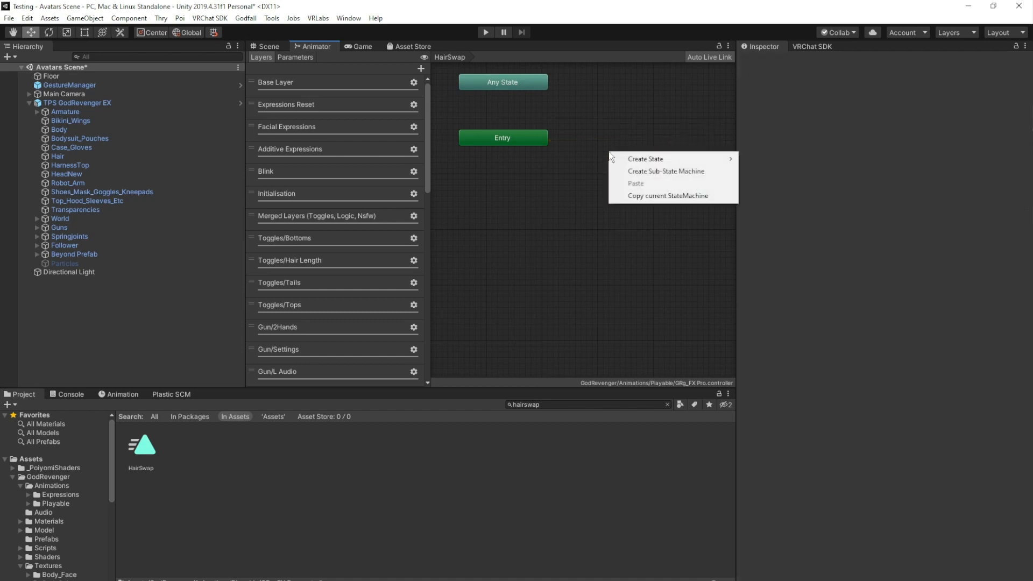
mouse_move(637, 162)
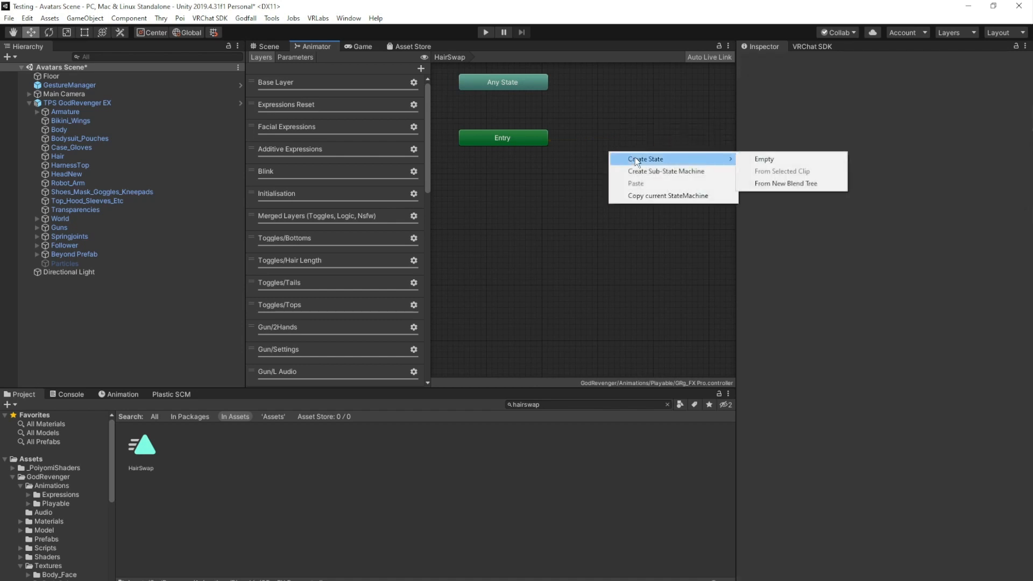
click(592, 152)
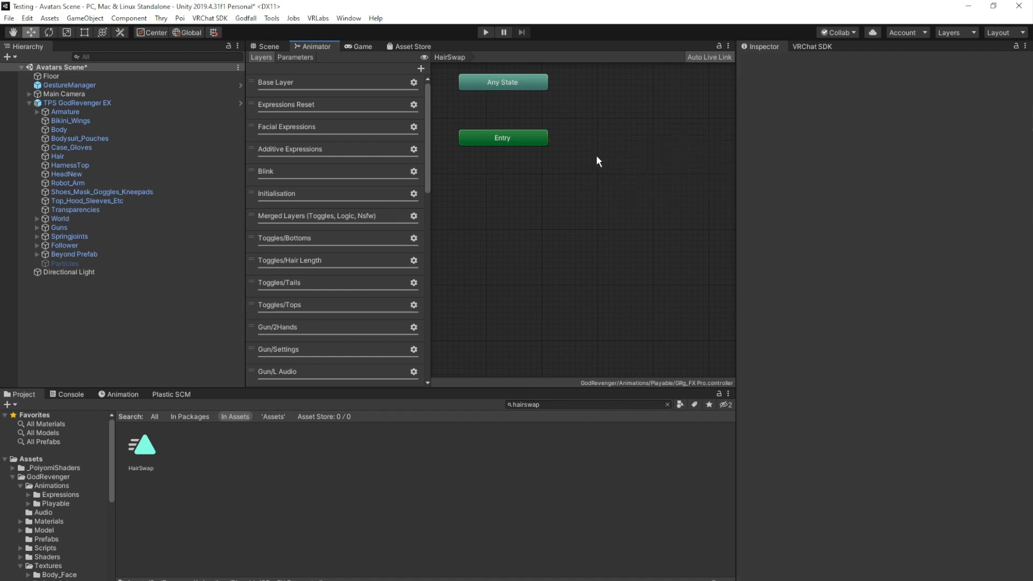
right_click(597, 161)
mouse_move(645, 168)
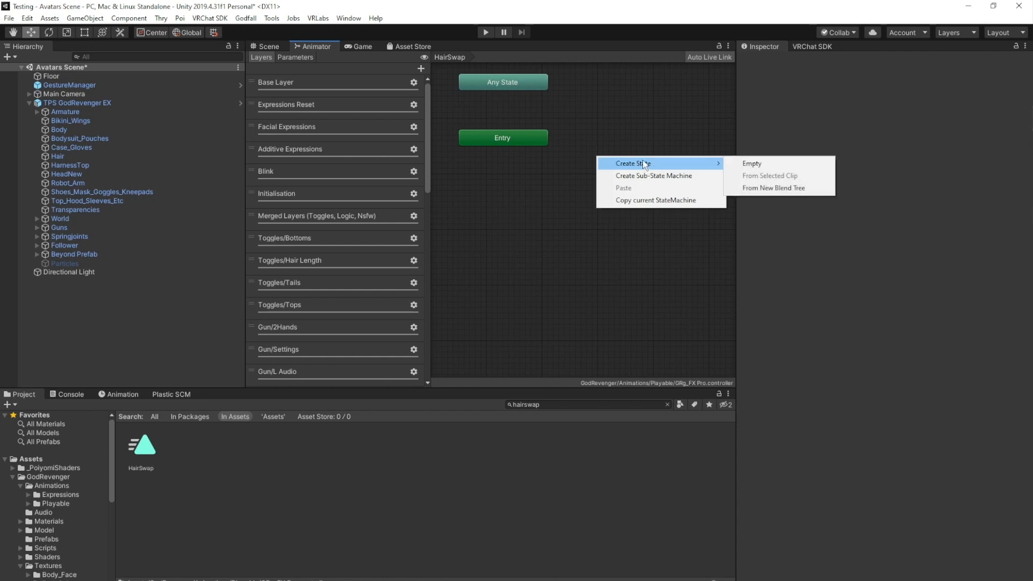
click(597, 134)
right_click(598, 134)
mouse_move(637, 139)
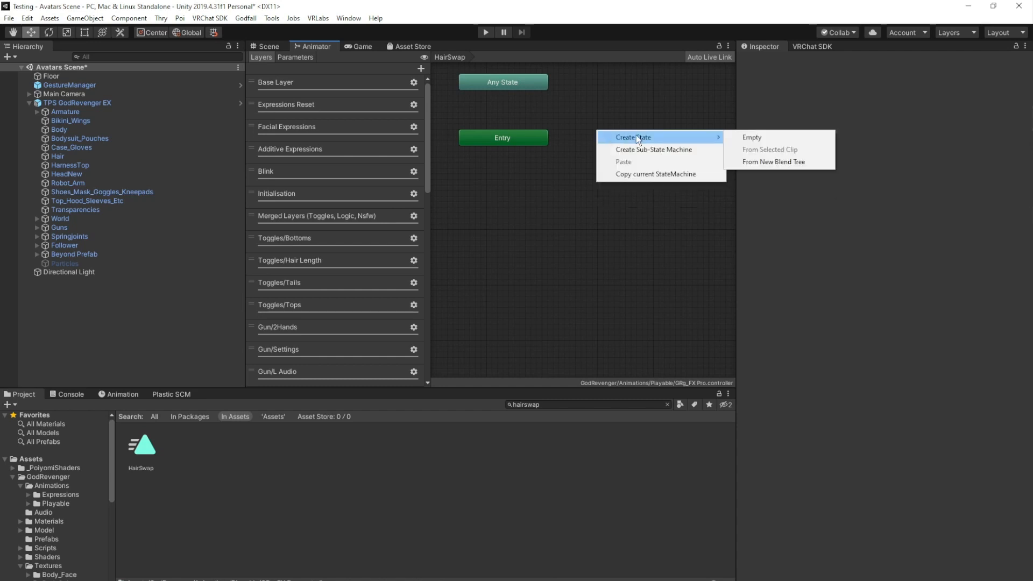
click(777, 162)
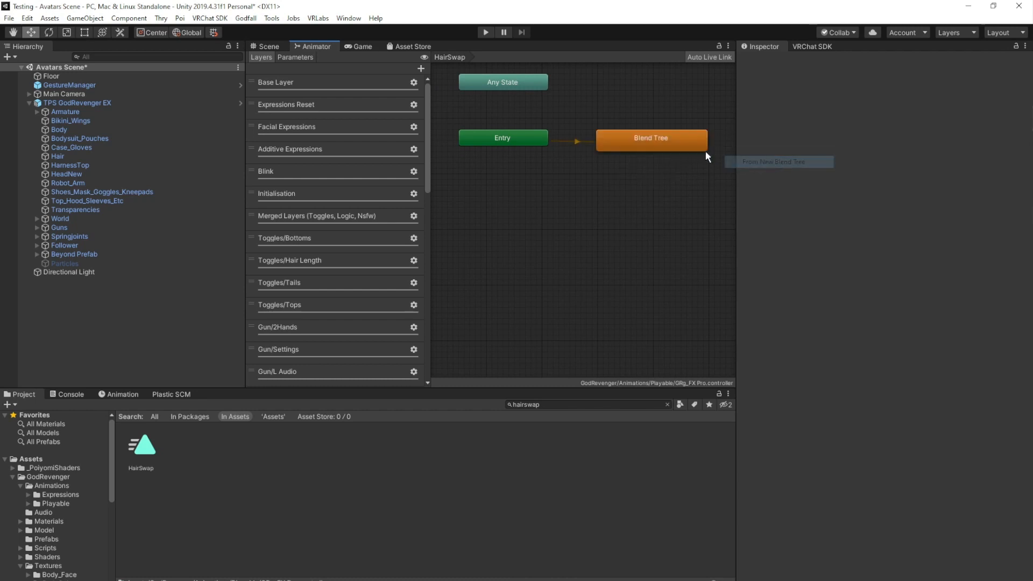
Step: Open the blend tree and set its blend parameter to HairSwap
click(644, 138)
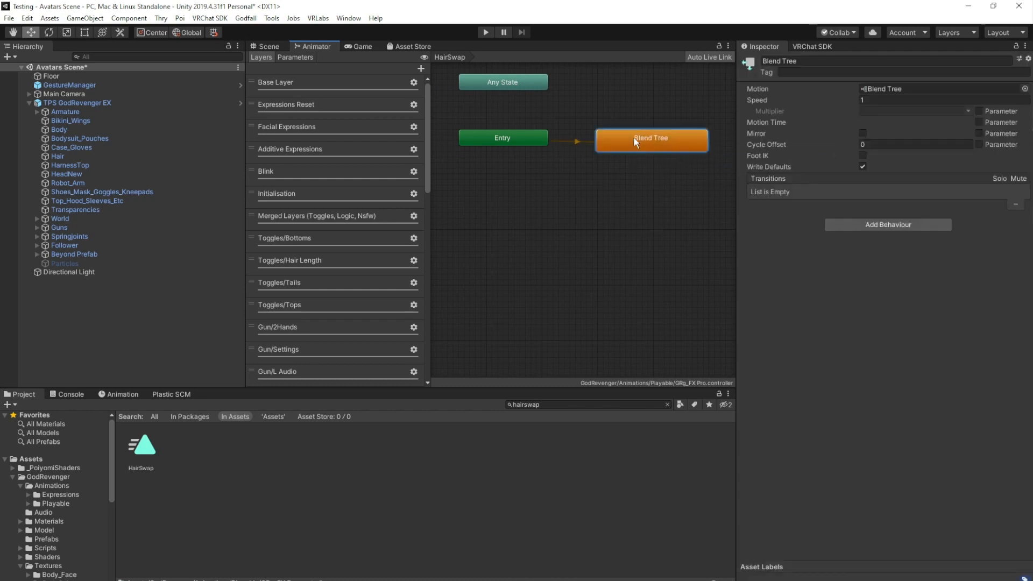
double_click(635, 141)
click(598, 213)
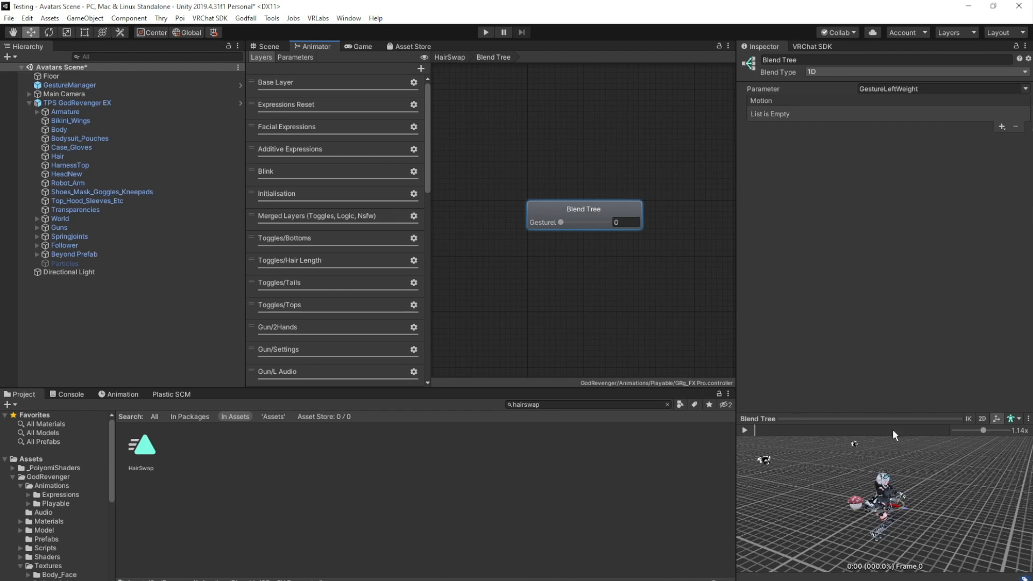
click(1026, 89)
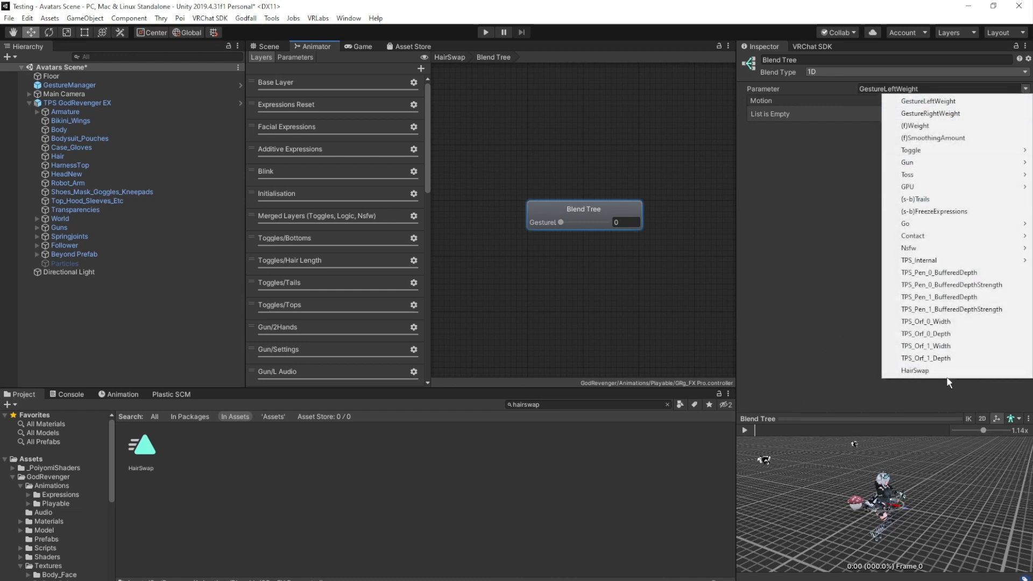
click(925, 373)
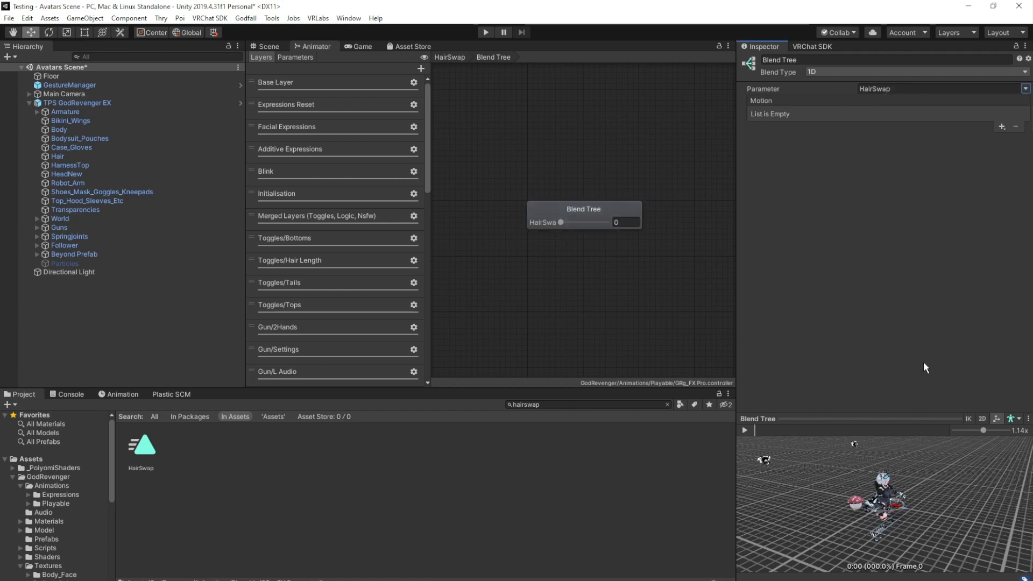
Step: Add a motion field to the blend tree and assign the HairSwap clip to it
click(1002, 128)
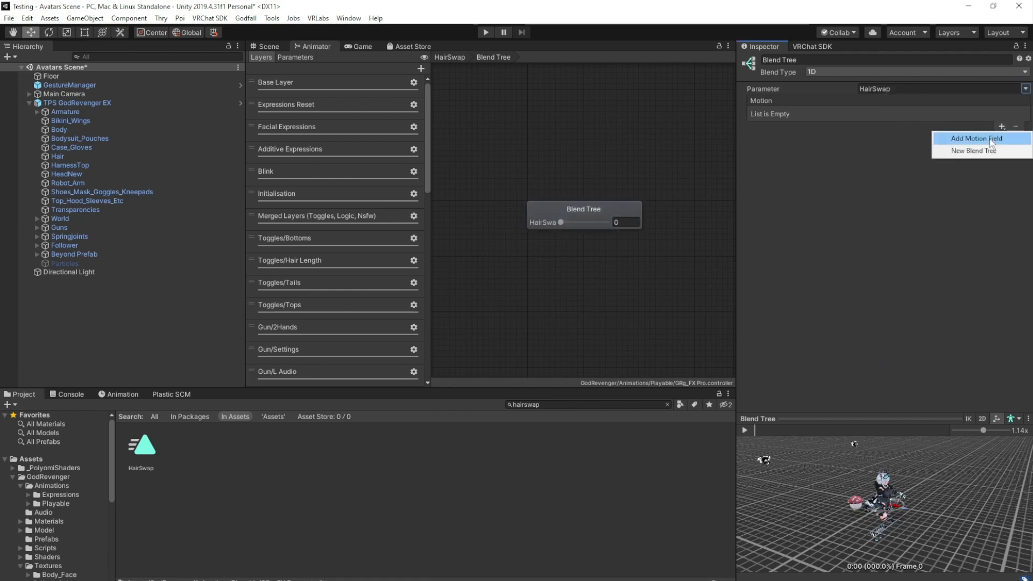
click(991, 141)
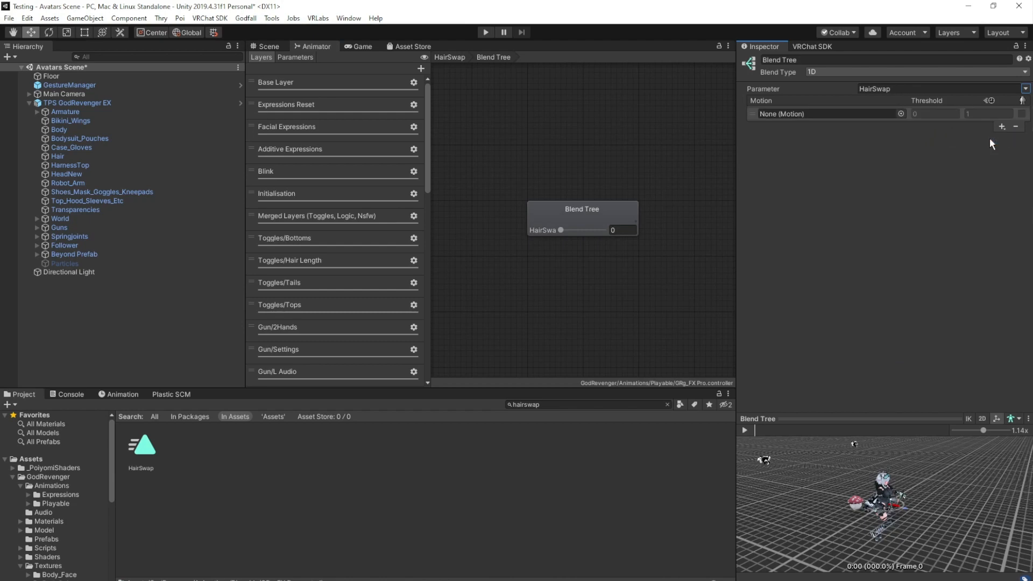
drag(146, 454, 812, 116)
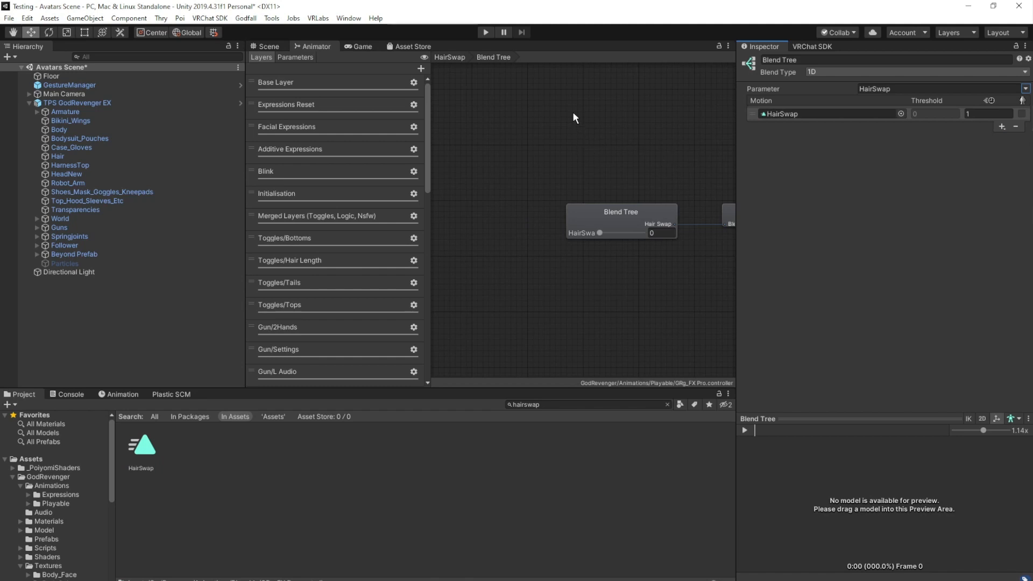
Step: Return to the HairSwap layer and enable parameter-driven Motion Time on the Blend Tree state, using the HairSwap parameter
click(603, 144)
double_click(602, 143)
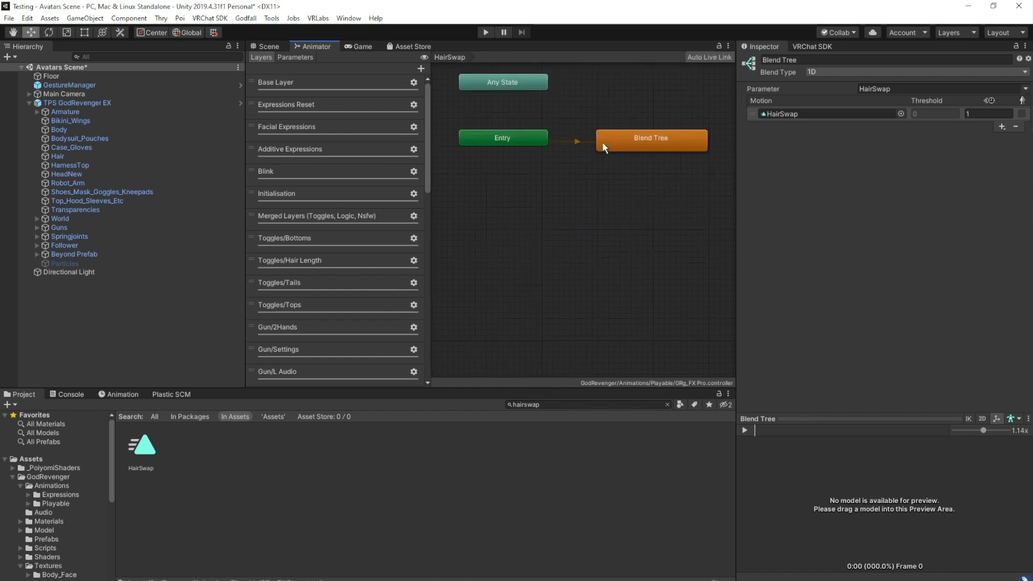
click(673, 143)
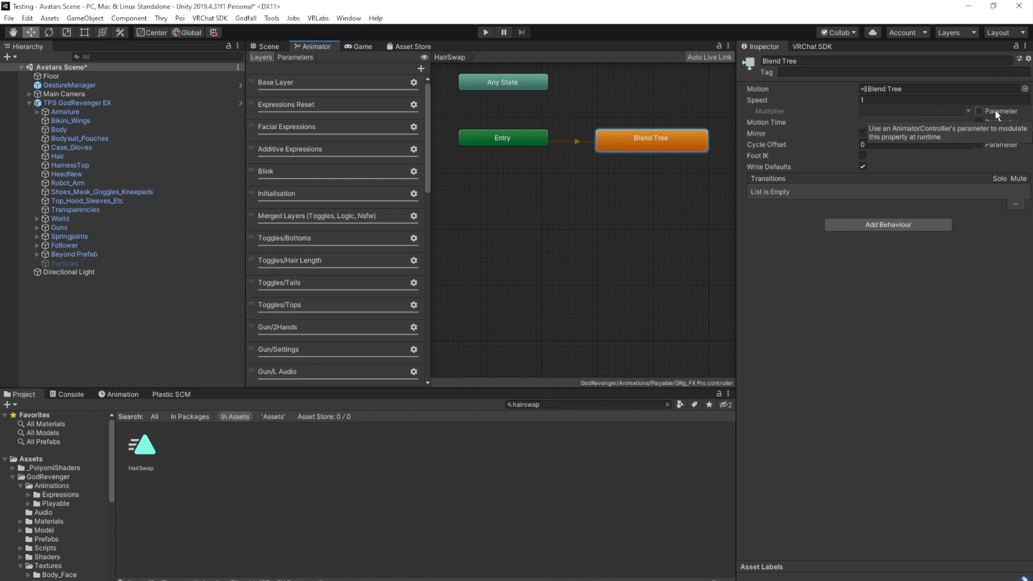
click(980, 122)
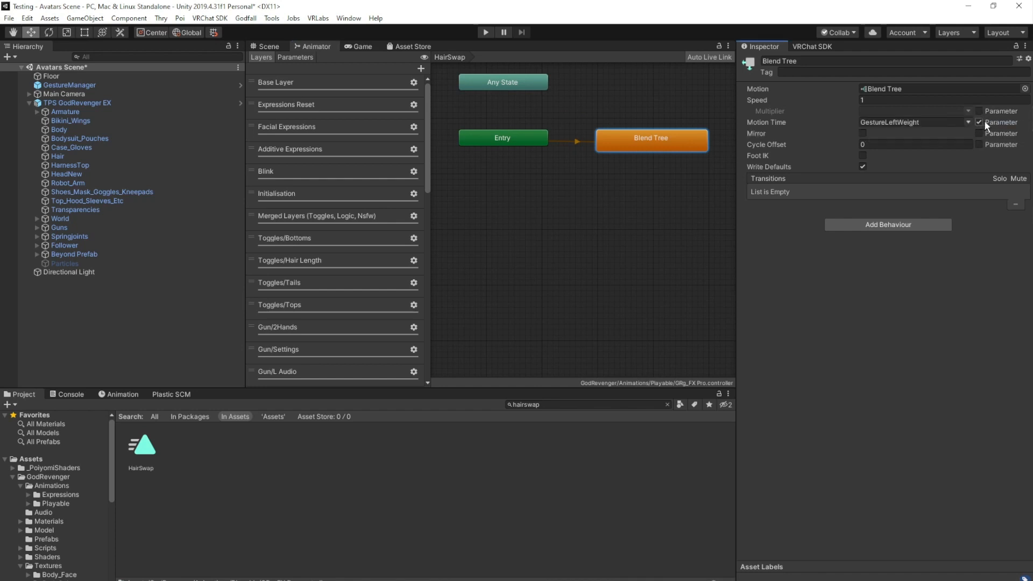
click(968, 123)
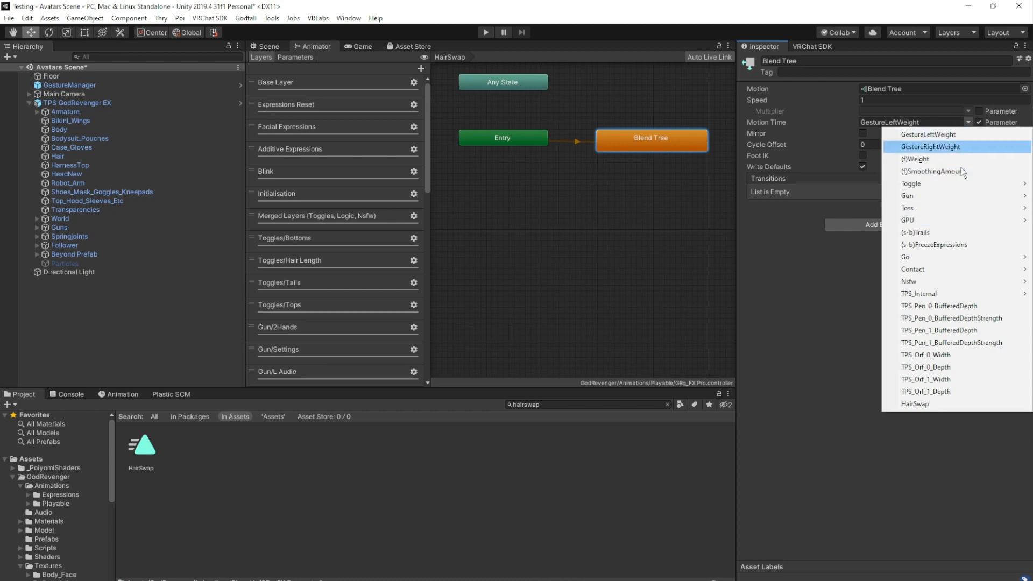
click(932, 404)
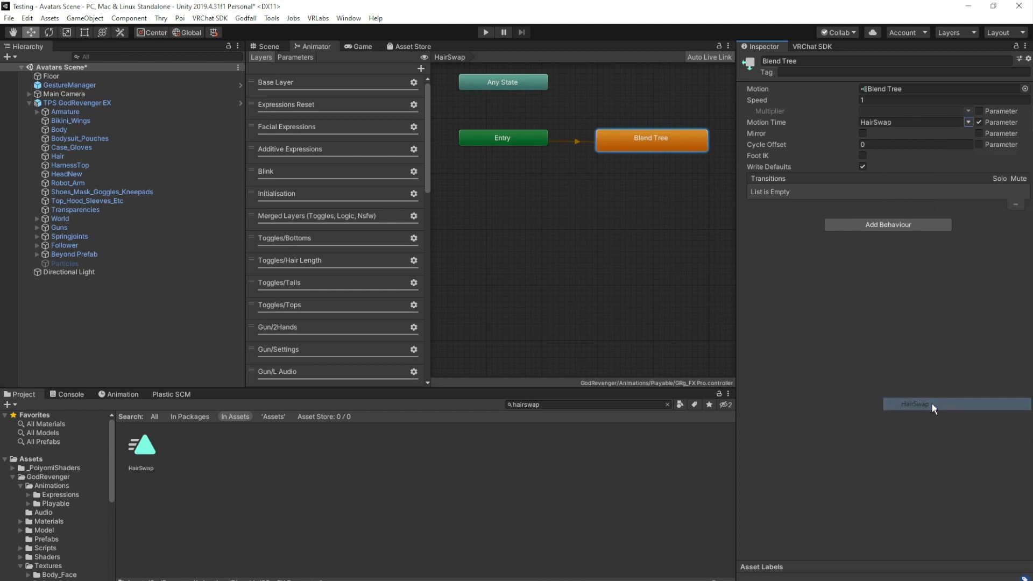
Step: Select the TPS GodRevenger EX avatar and open its GRg_Parameters Pro expression parameters asset
click(565, 258)
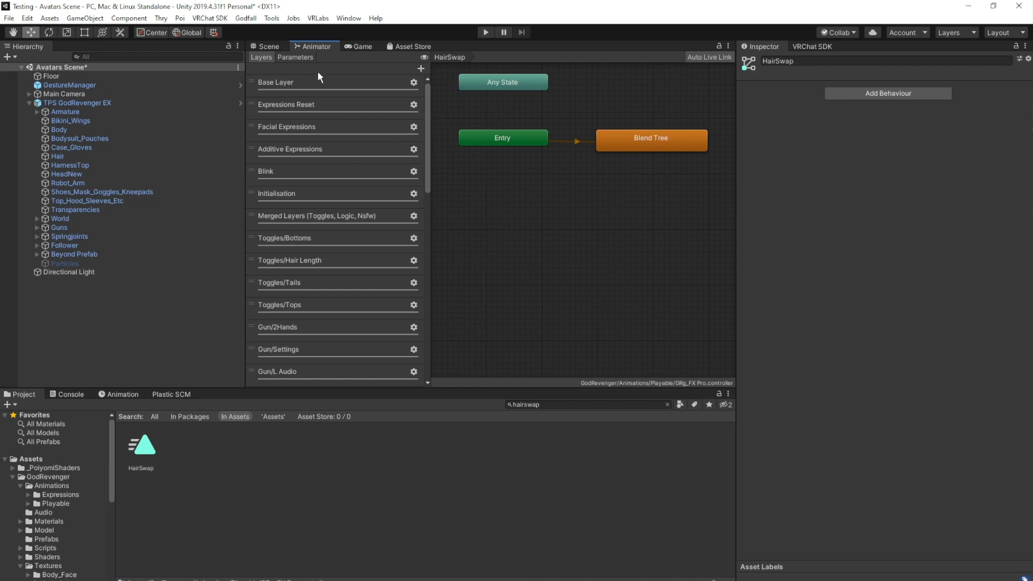
click(74, 103)
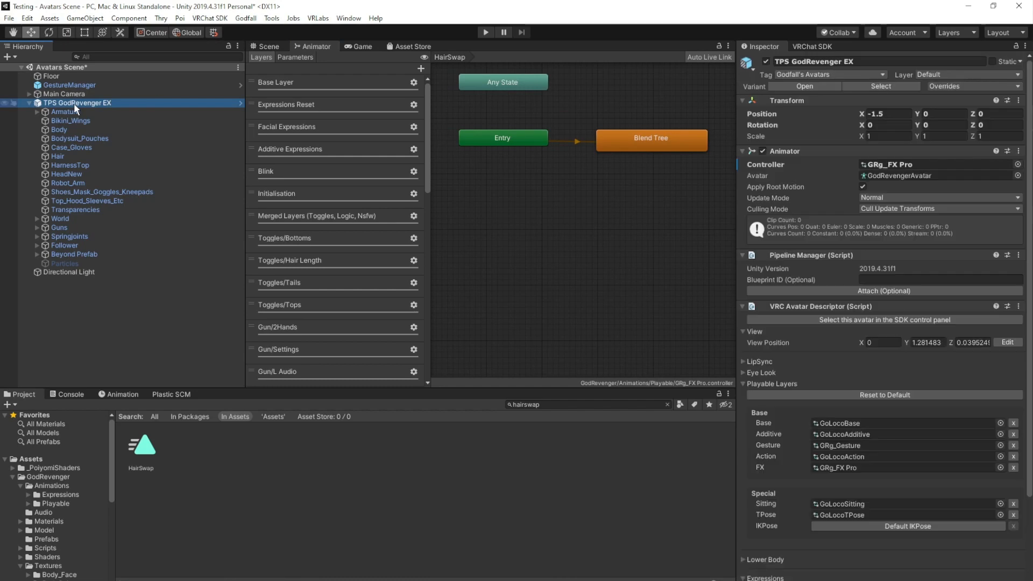
scroll(952, 269, down, 3)
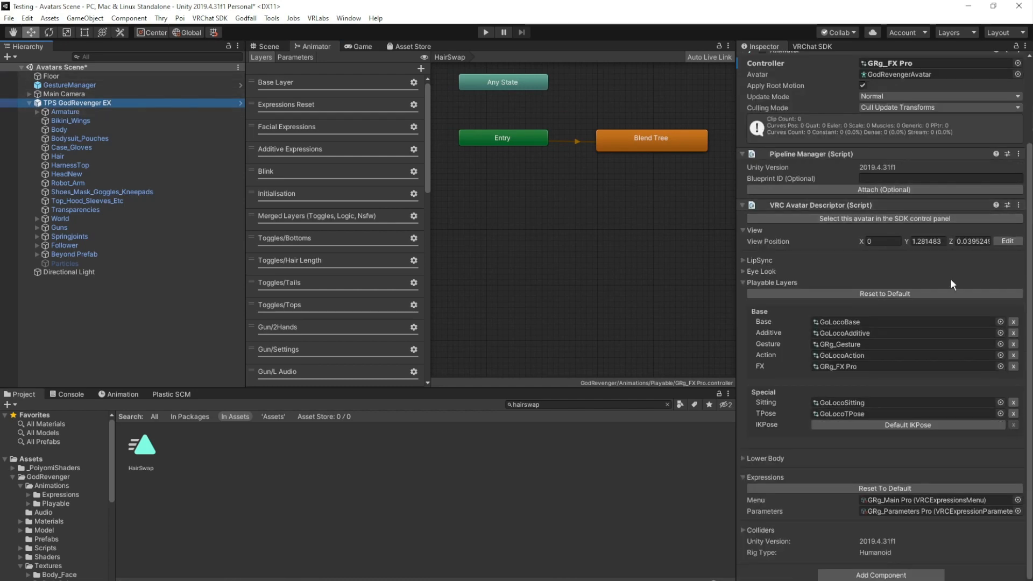
double_click(925, 510)
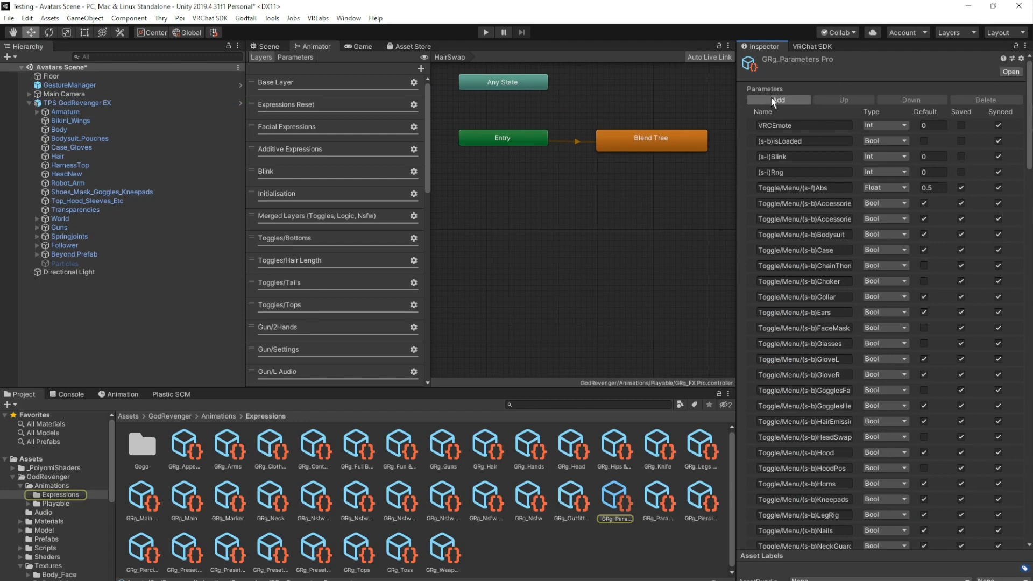
Step: Add an expression parameter at the end of the list, named HairSwap, with type Float and saving enabled
scroll(998, 323, down, 20)
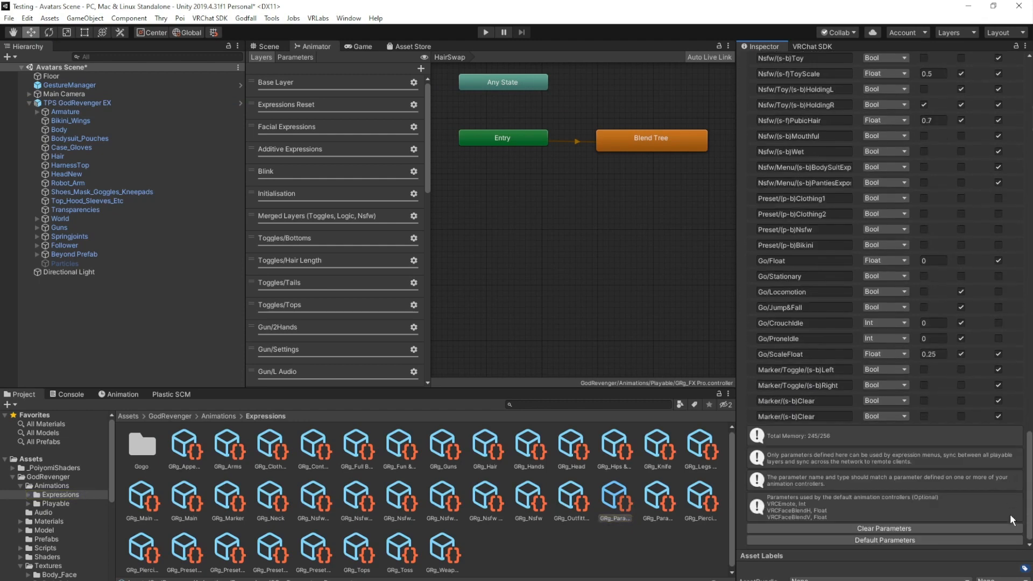
click(799, 418)
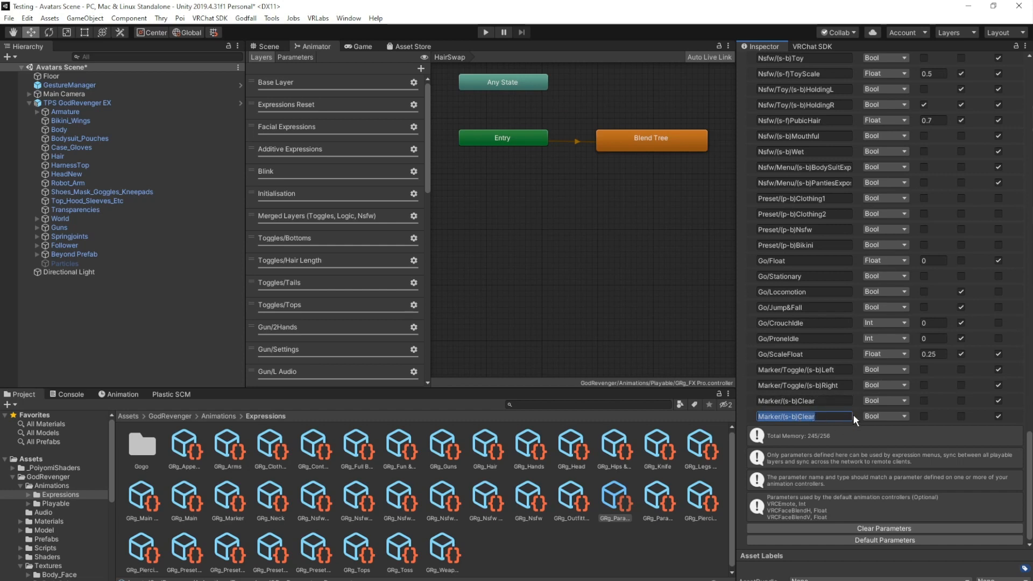
text(Hai)
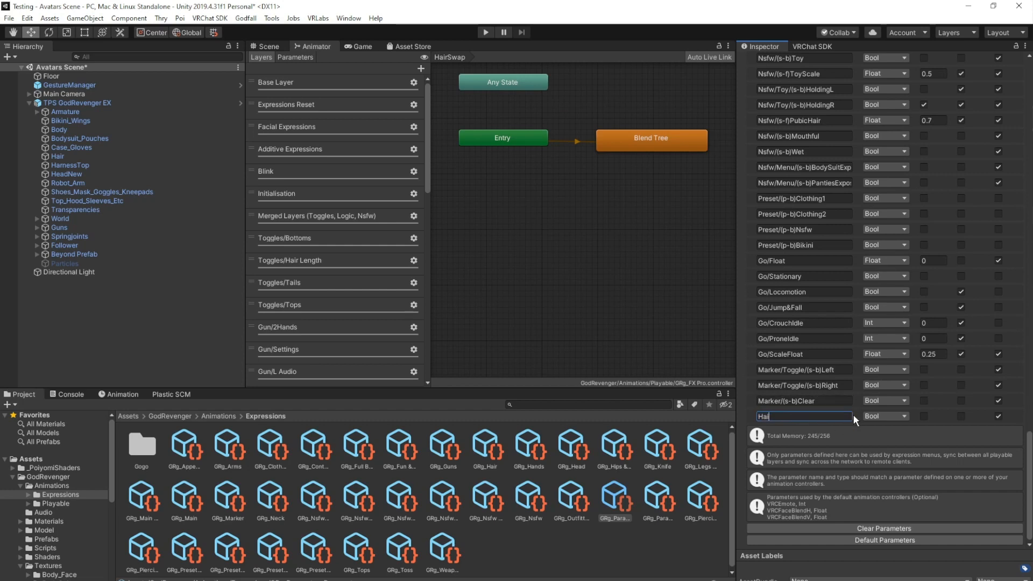
text(rSwap)
click(871, 416)
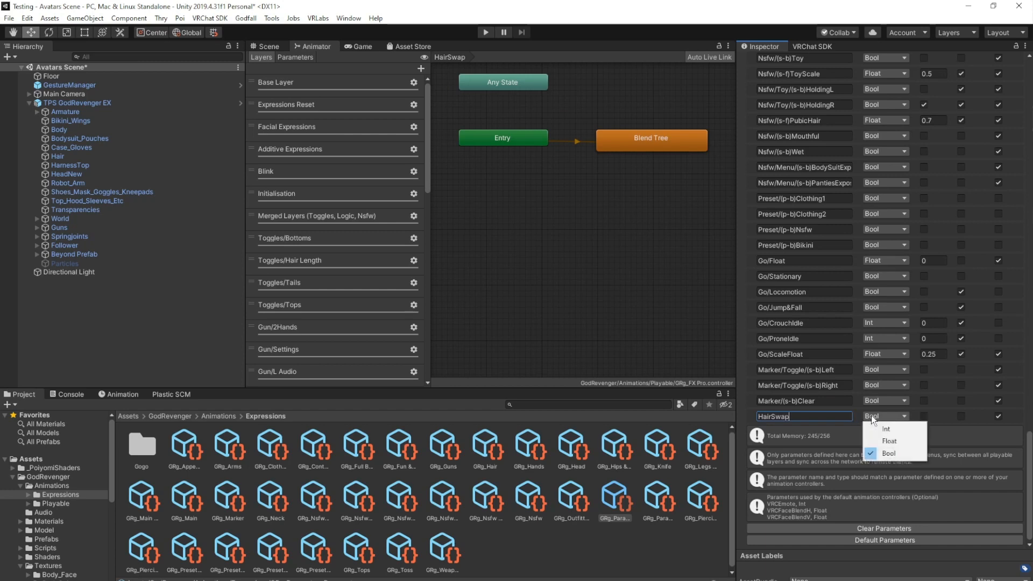
click(889, 443)
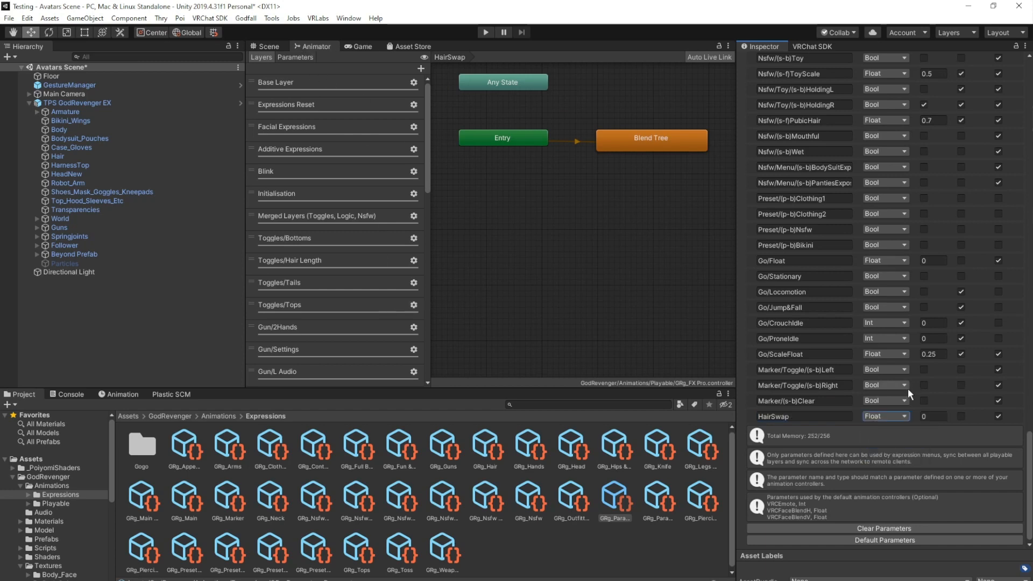
click(962, 417)
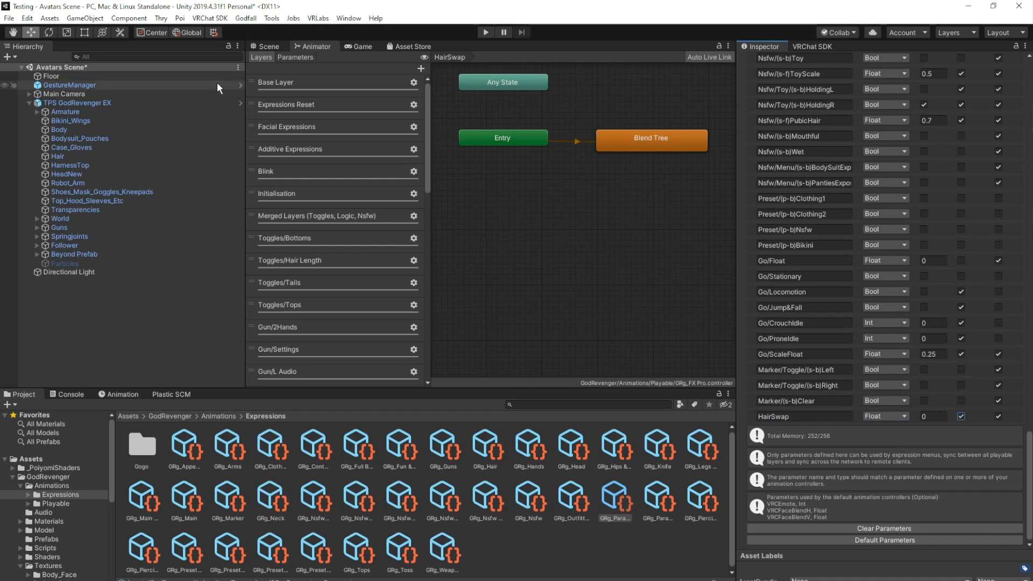
Step: Open the avatar's GRg_Main Pro expressions menu and add a control named Hair Swap
click(94, 103)
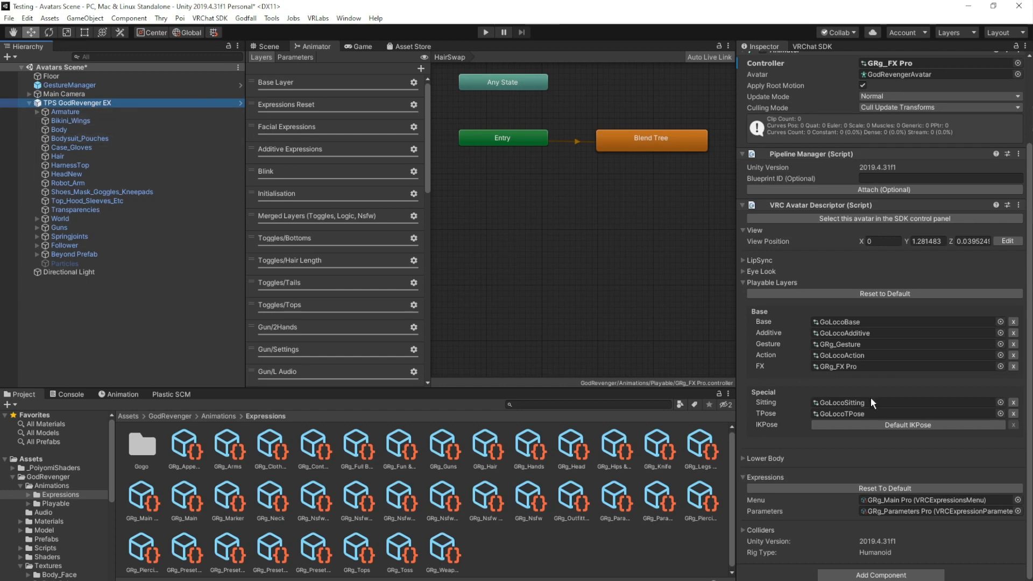
double_click(904, 501)
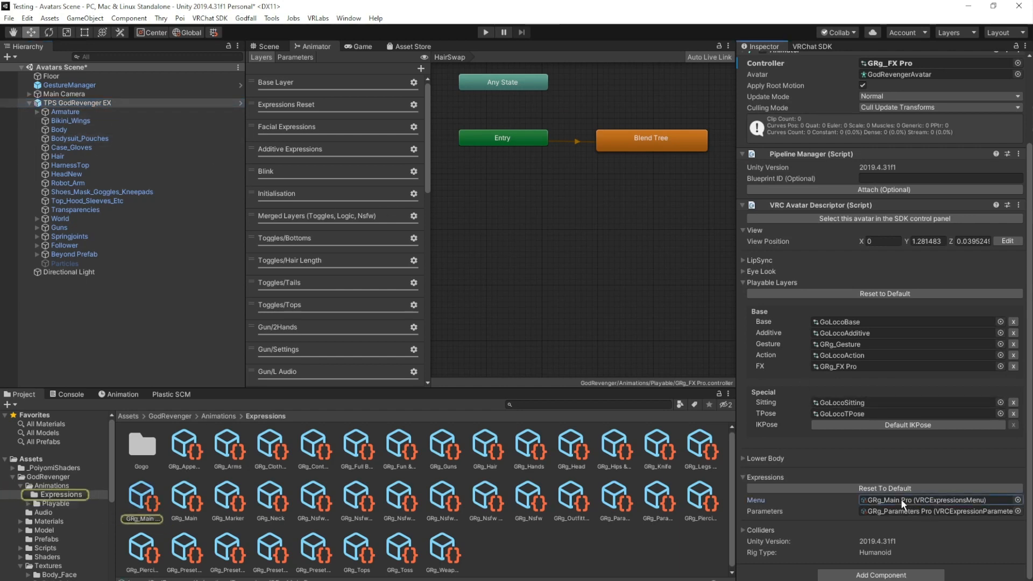
click(771, 171)
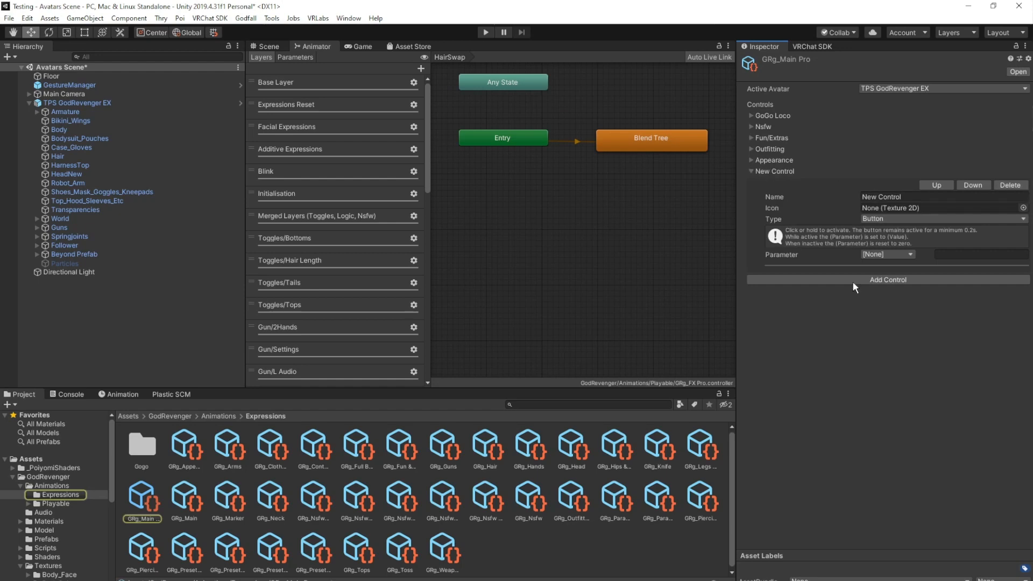
click(907, 197)
click(907, 196)
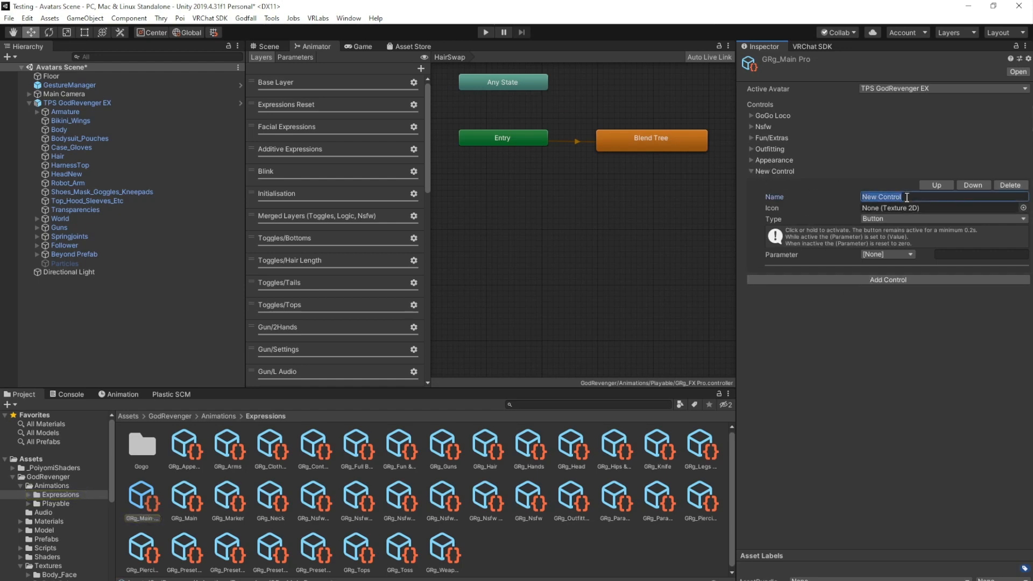
text(Hair Swap)
Step: Make the Hair Swap control a Radial Puppet and set its rotation parameter to HairSwap
click(897, 254)
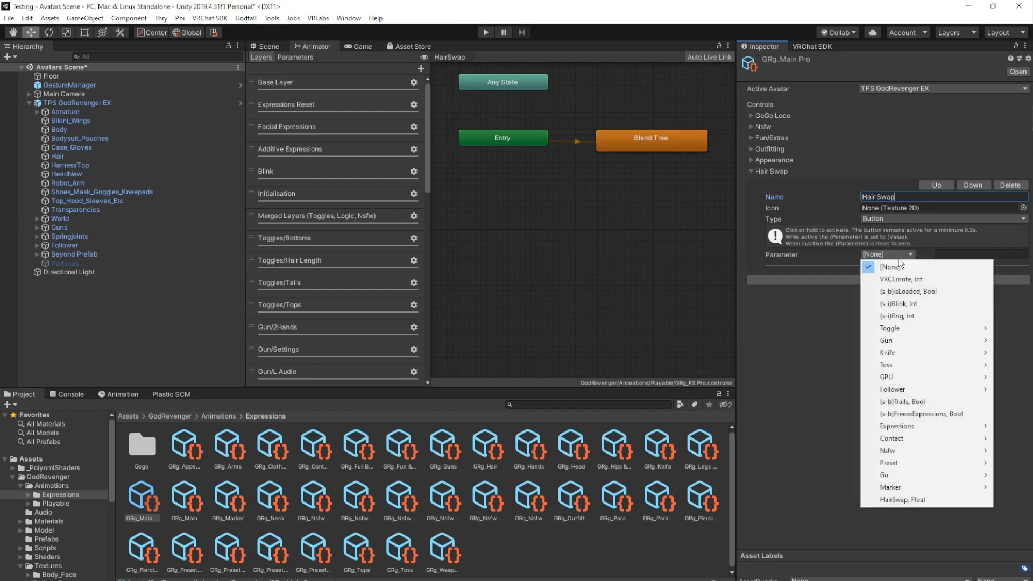
click(880, 215)
click(896, 219)
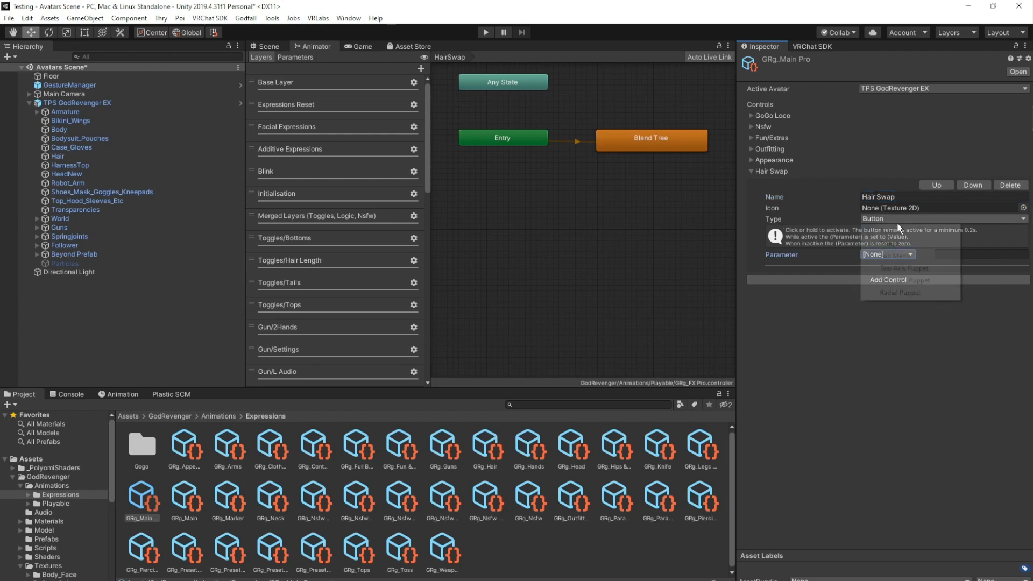
click(902, 295)
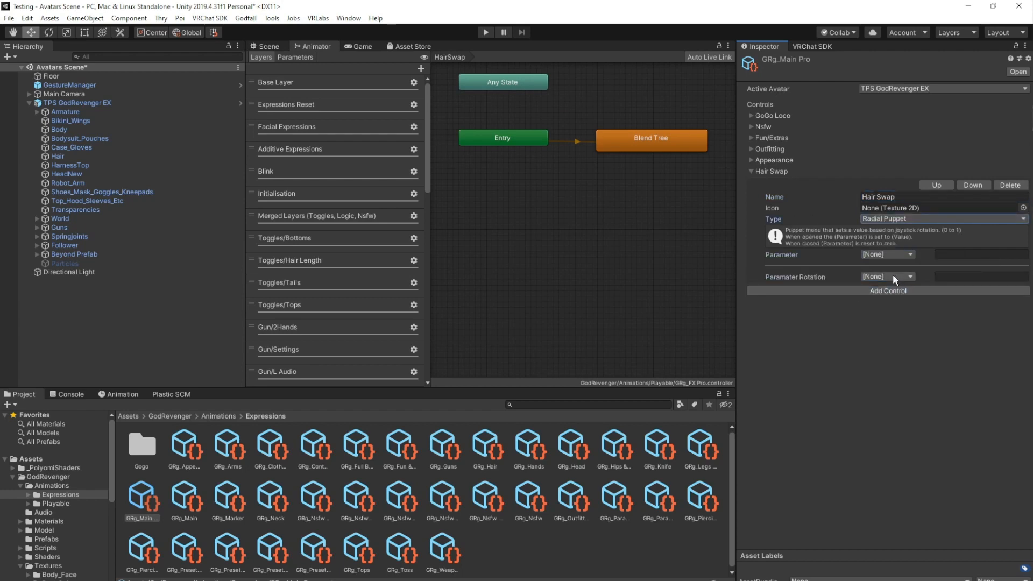
click(892, 277)
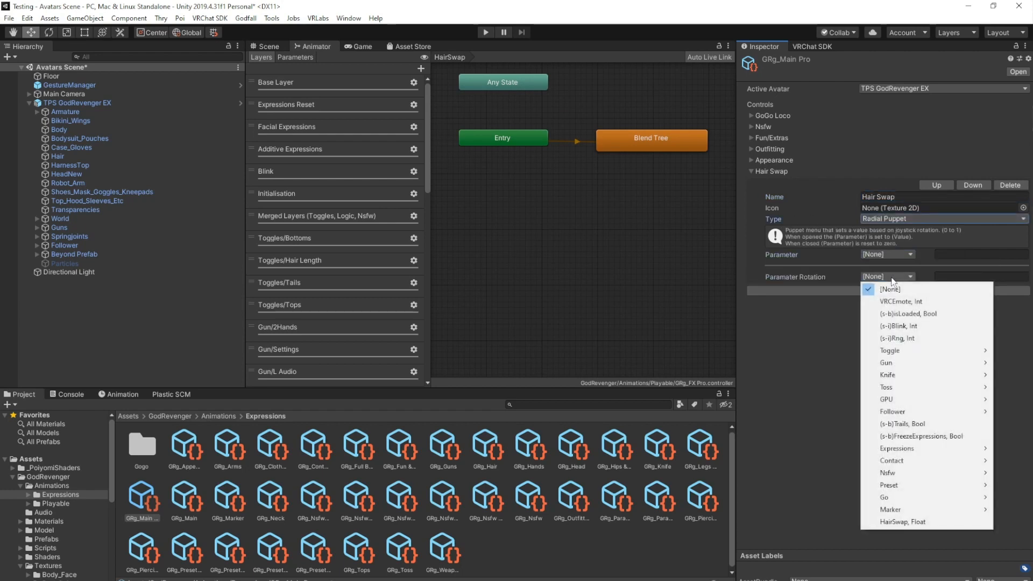
click(916, 522)
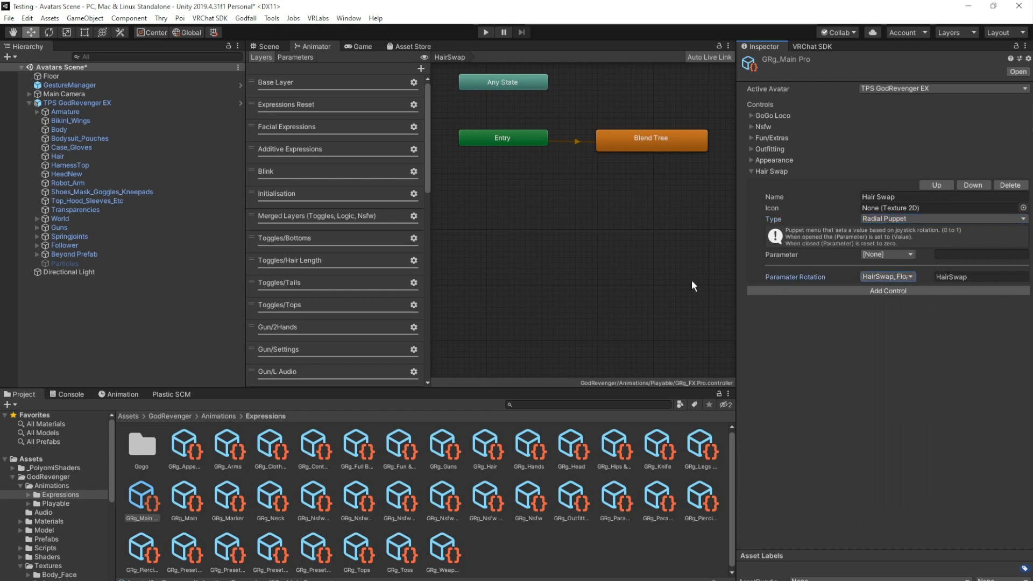
Step: Show the avatar in the Scene view and locate the Gesture Manager Emulator tool
click(263, 47)
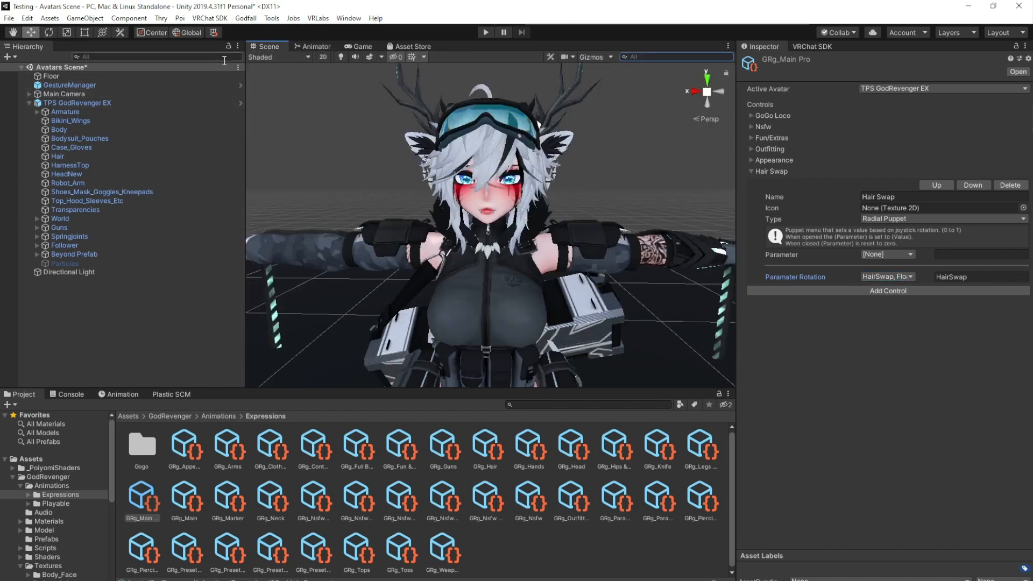
click(270, 20)
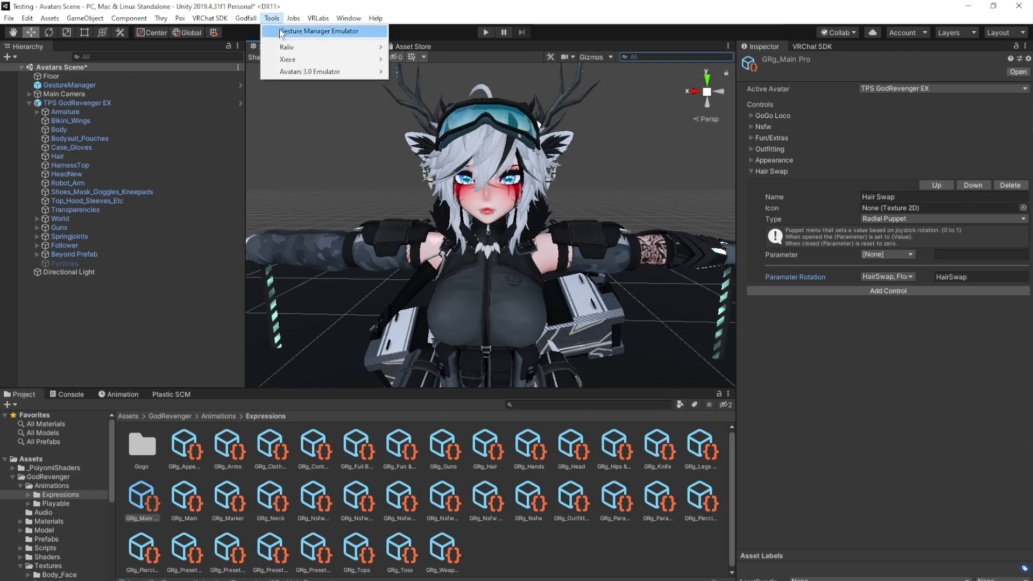
click(281, 33)
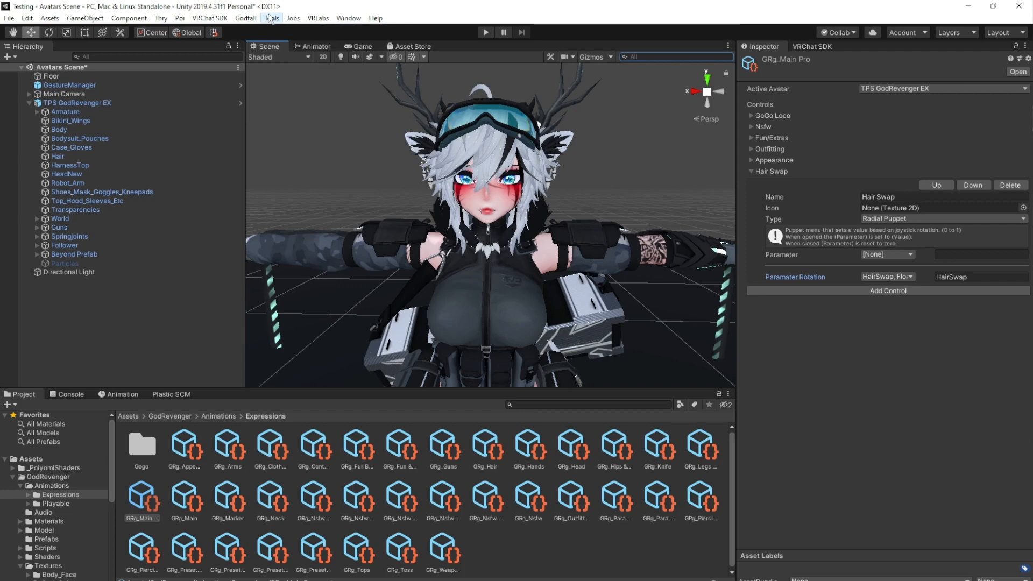
Step: Switch to Creator Companion, check the Gesture Manager package in the Testing project, and return to Unity
click(980, 125)
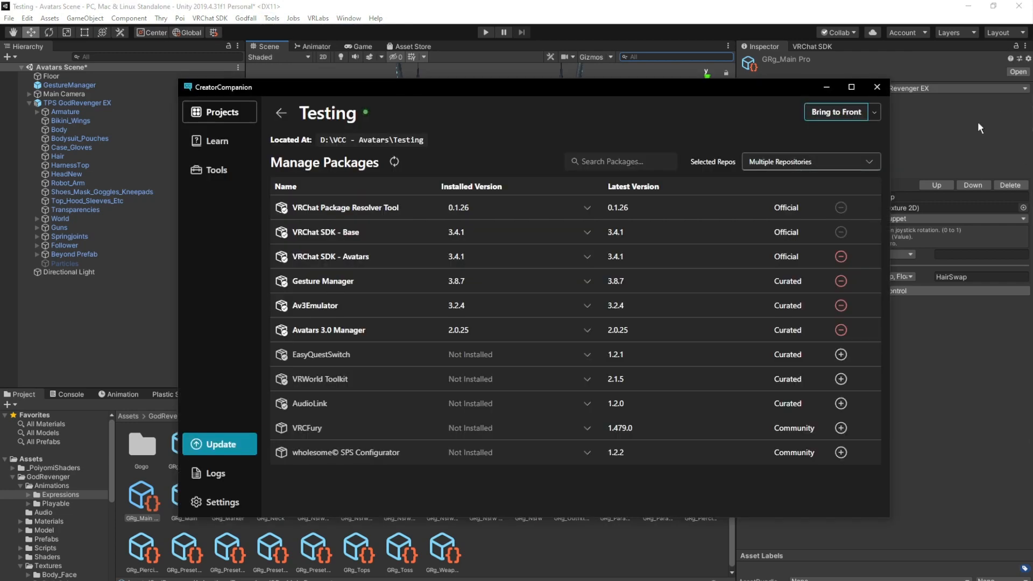
click(281, 112)
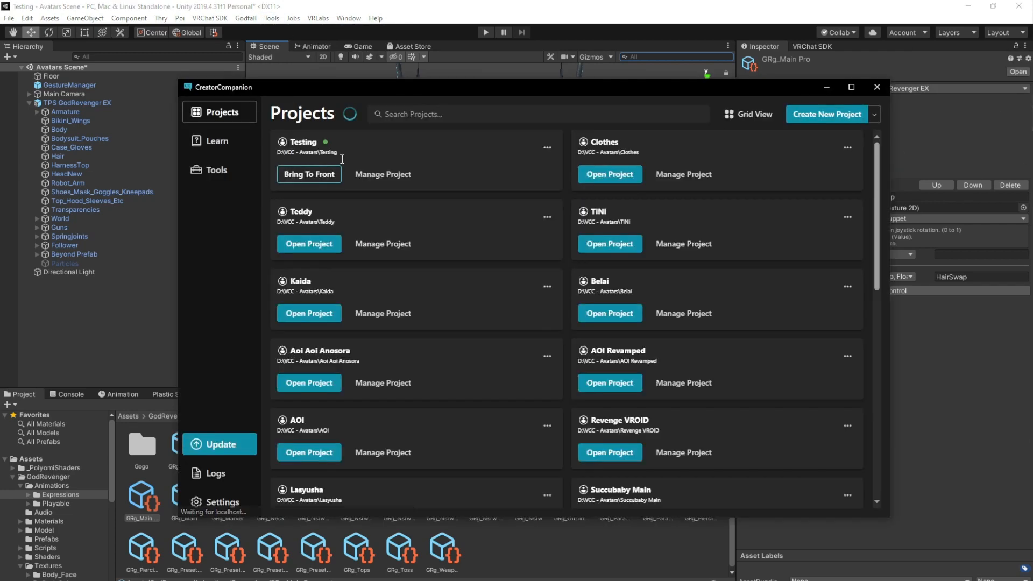
click(389, 179)
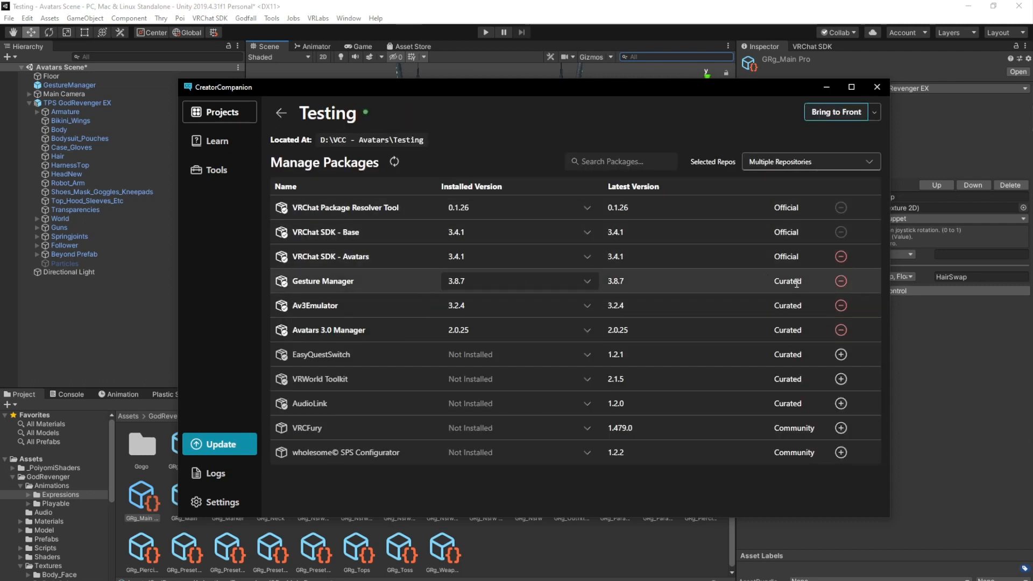
click(929, 144)
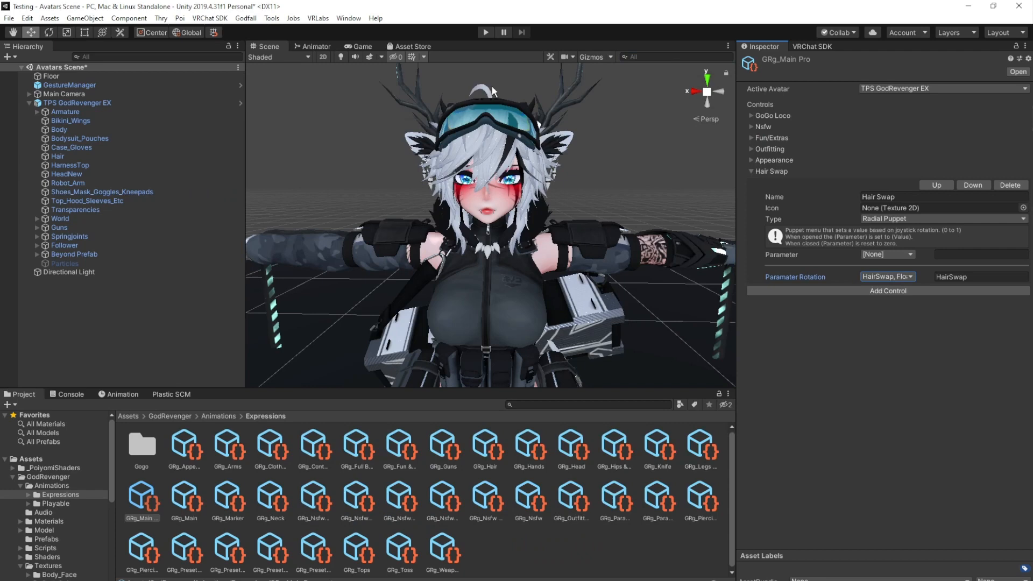
Step: Enter play mode, show the Scene view and select the GestureManager object to control the avatar
click(485, 34)
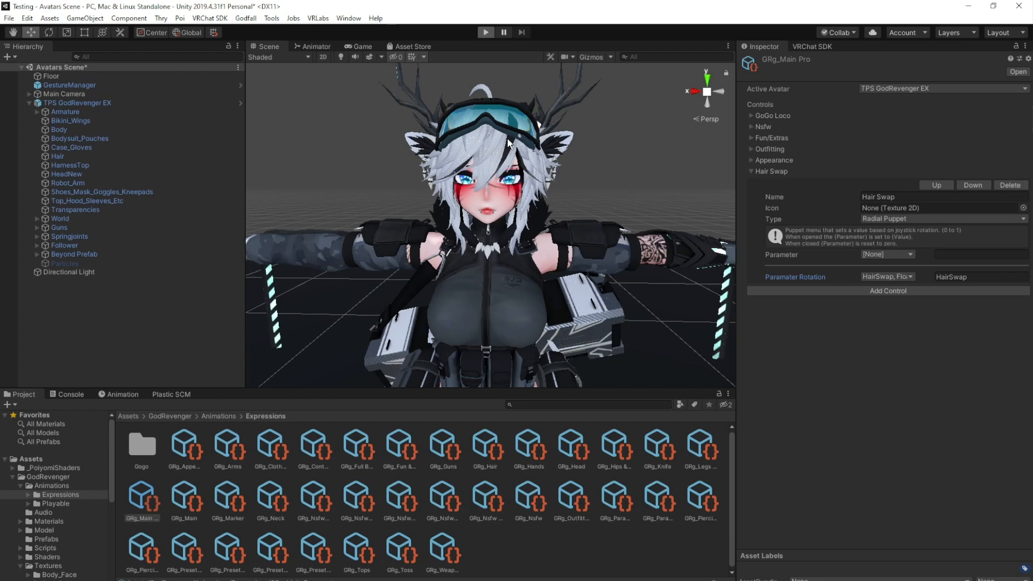
key(ctrl+p)
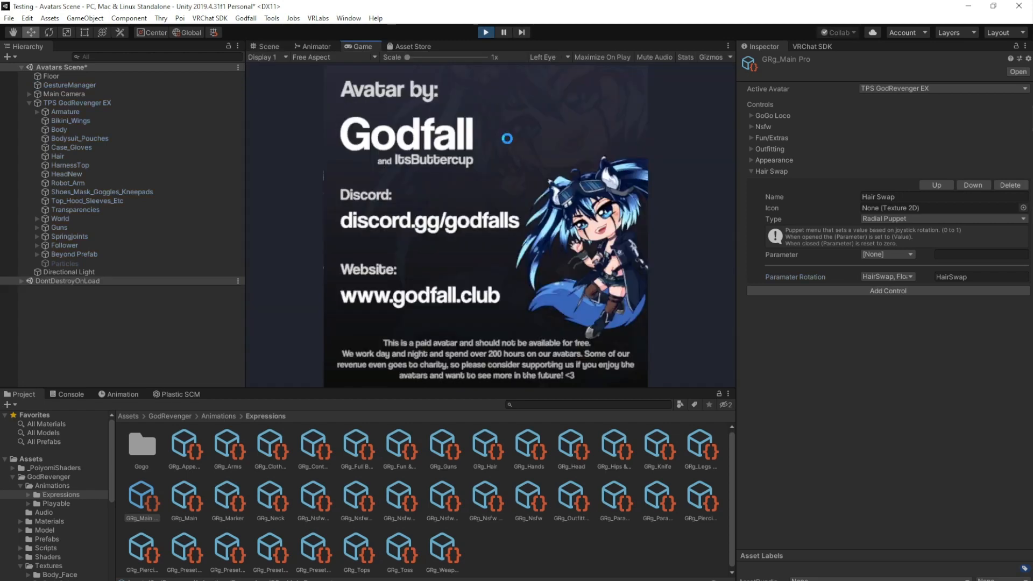
click(268, 47)
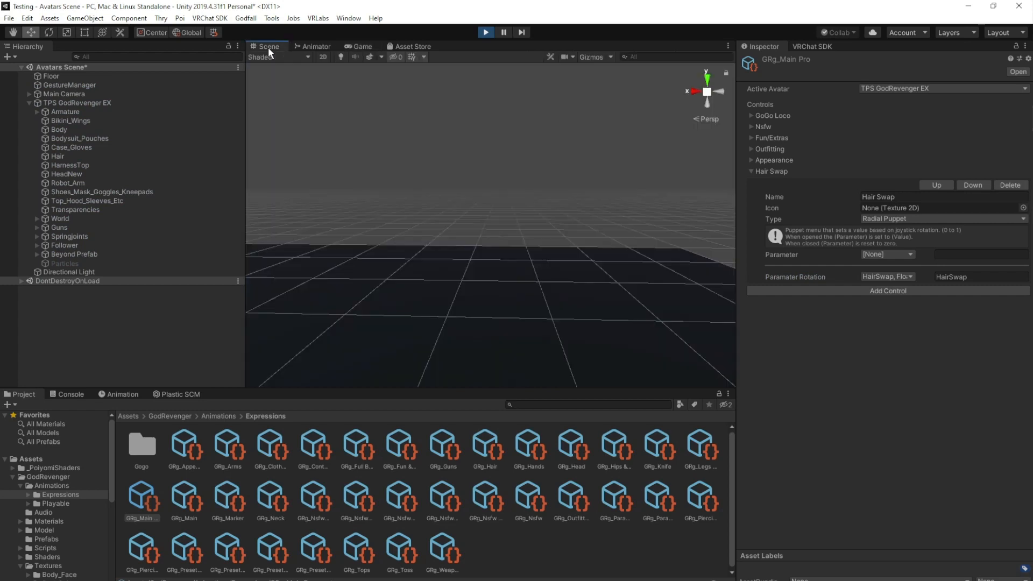
click(46, 84)
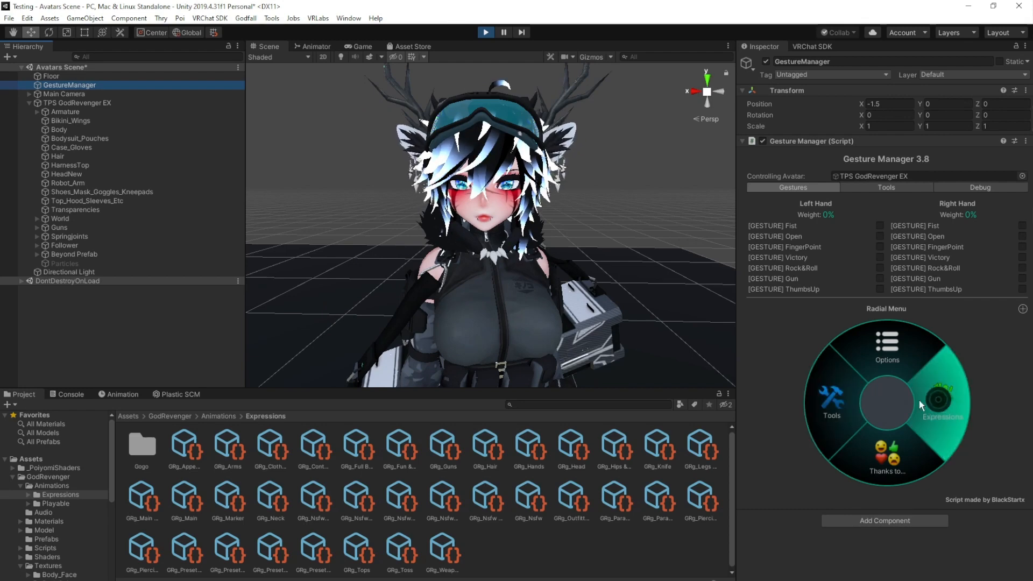
Step: Test the Hair Swap radial from the avatar's Expressions menu at several values, including 72% and 40%, and exit play mode
click(937, 410)
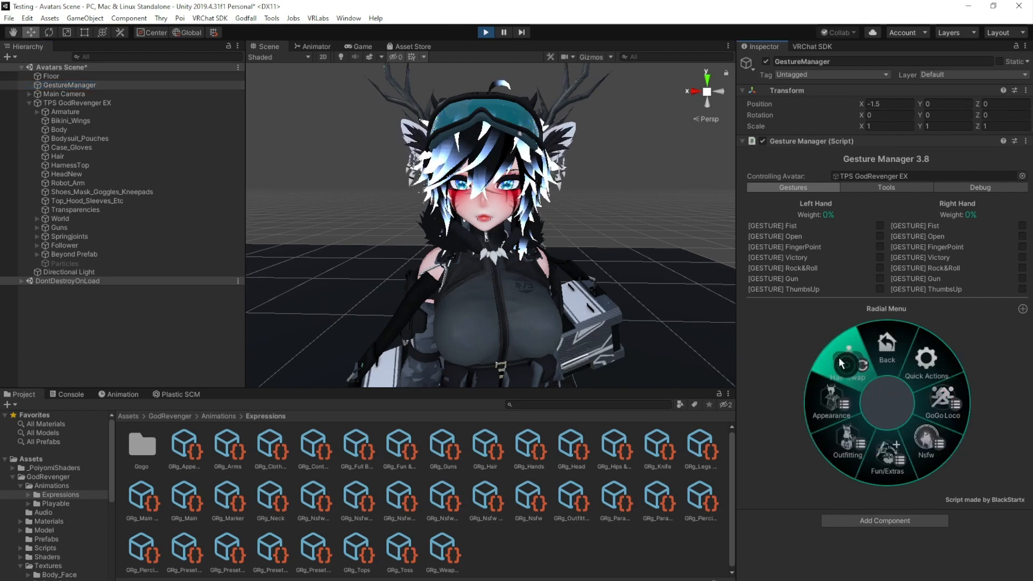
drag(841, 365, 764, 373)
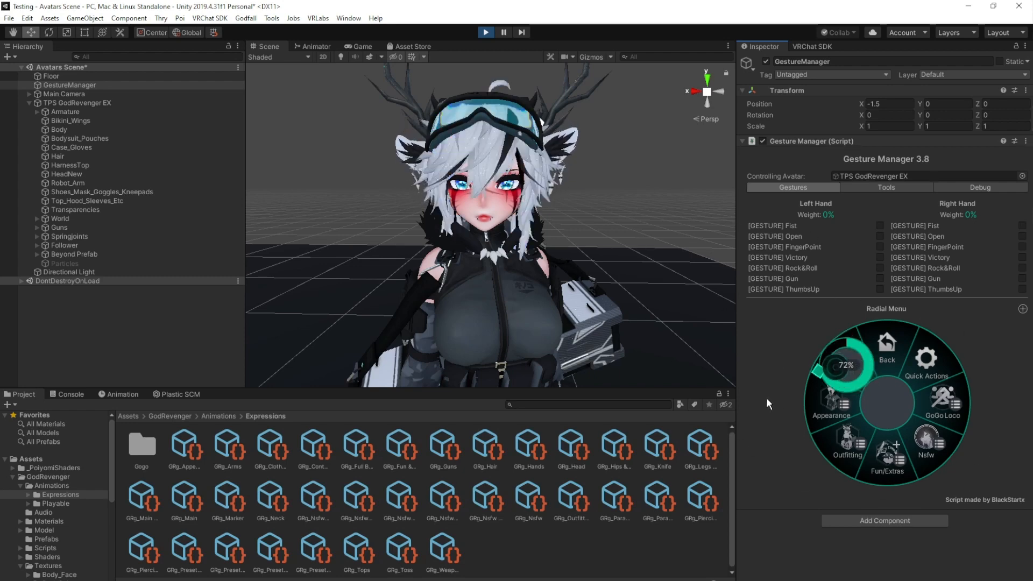
click(875, 404)
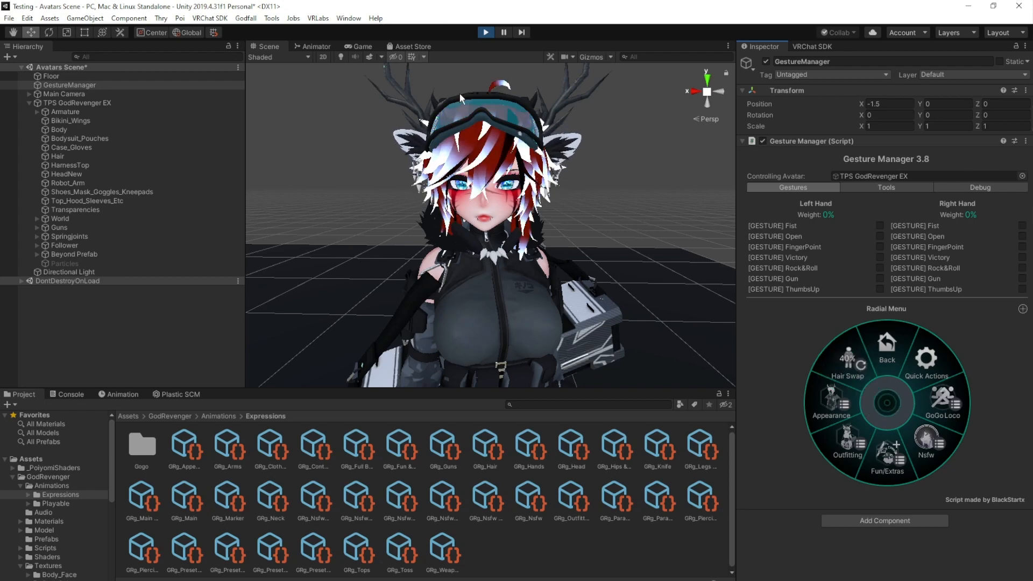
click(486, 33)
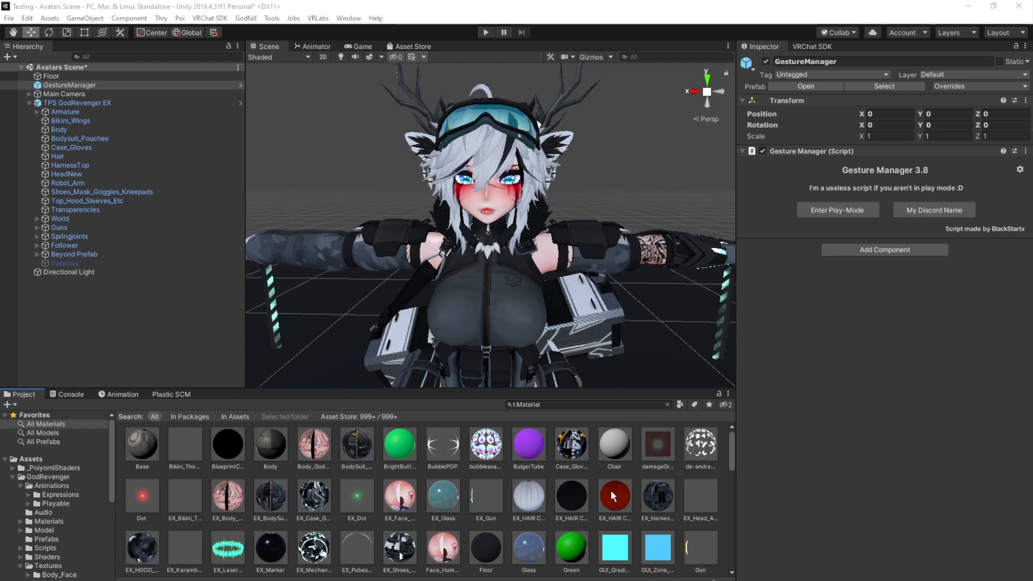
Step: Select the avatar's Hair mesh and assign the red EX_HAIR COLOR 2 material to its Element 0 slot
click(71, 156)
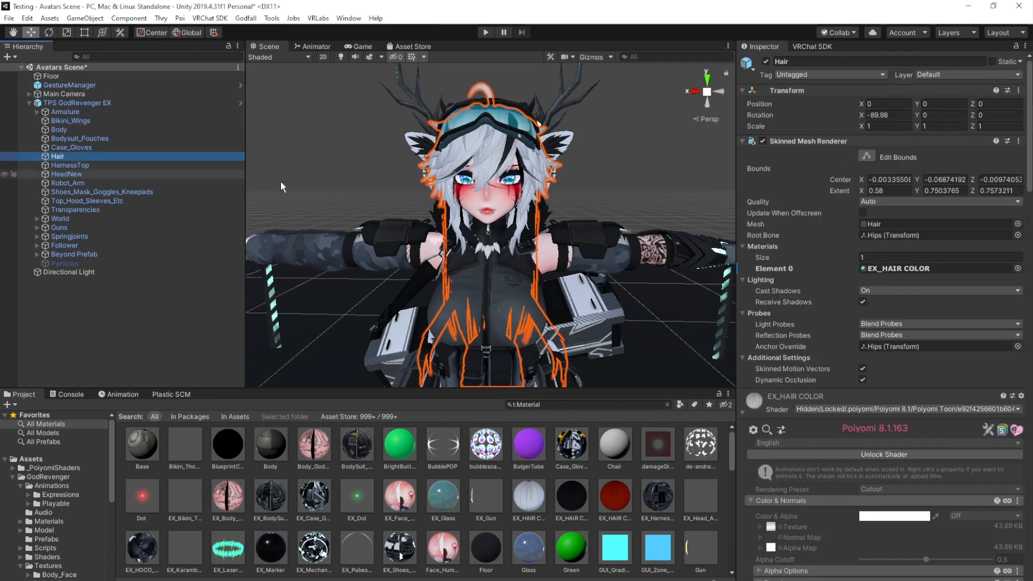
scroll(926, 377, down, 3)
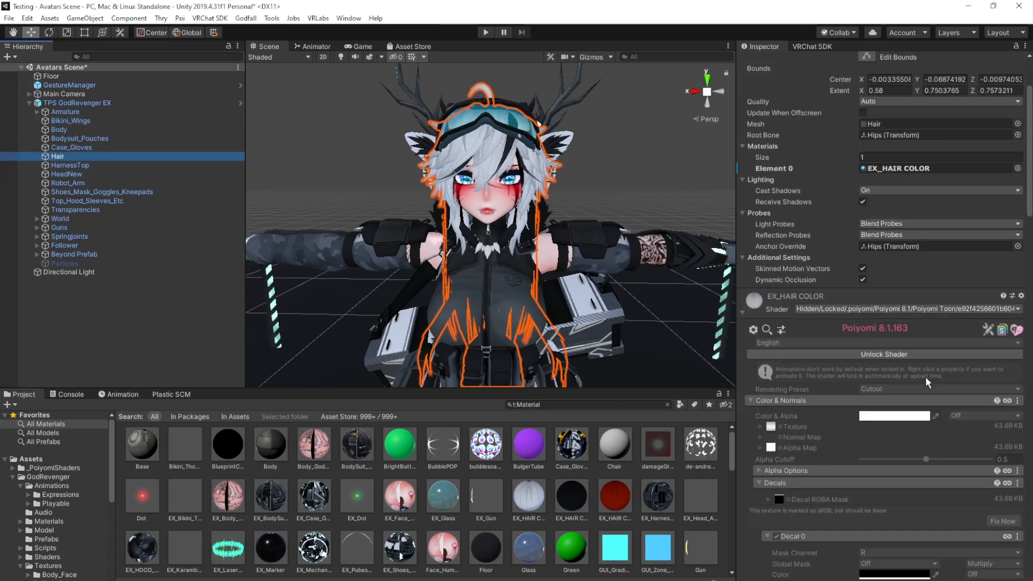
scroll(881, 359, up, 3)
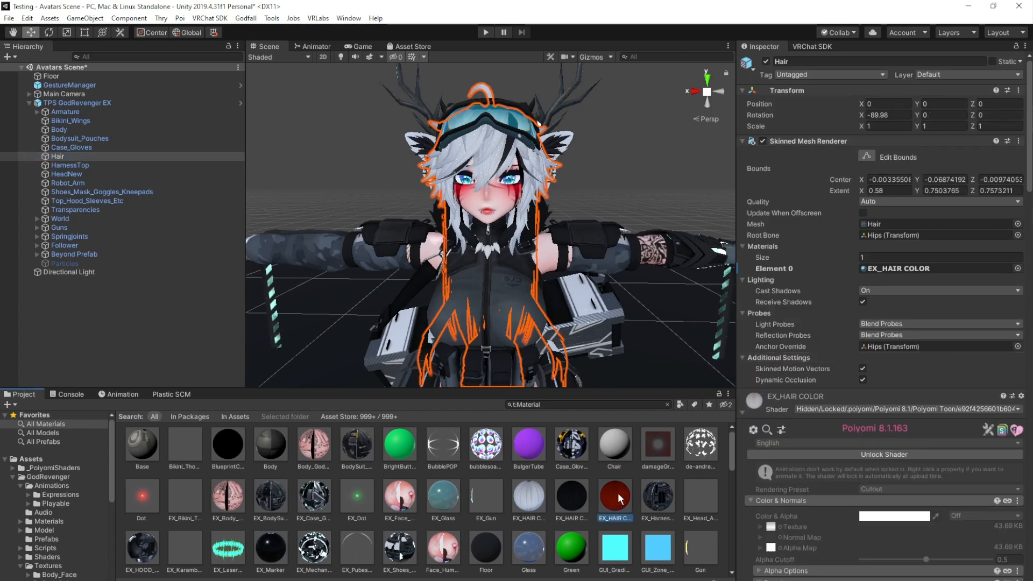
drag(624, 494, 887, 267)
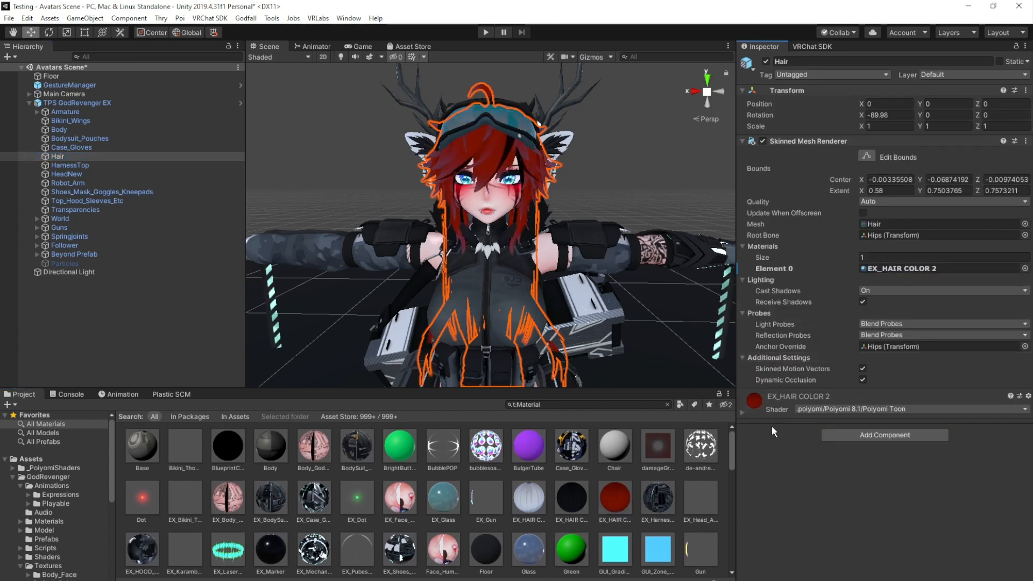
Step: Expand the EX_HAIR COLOR 2 material's settings, enable Color Adjust and turn on Hue Shift inside it
click(742, 413)
scroll(803, 361, down, 10)
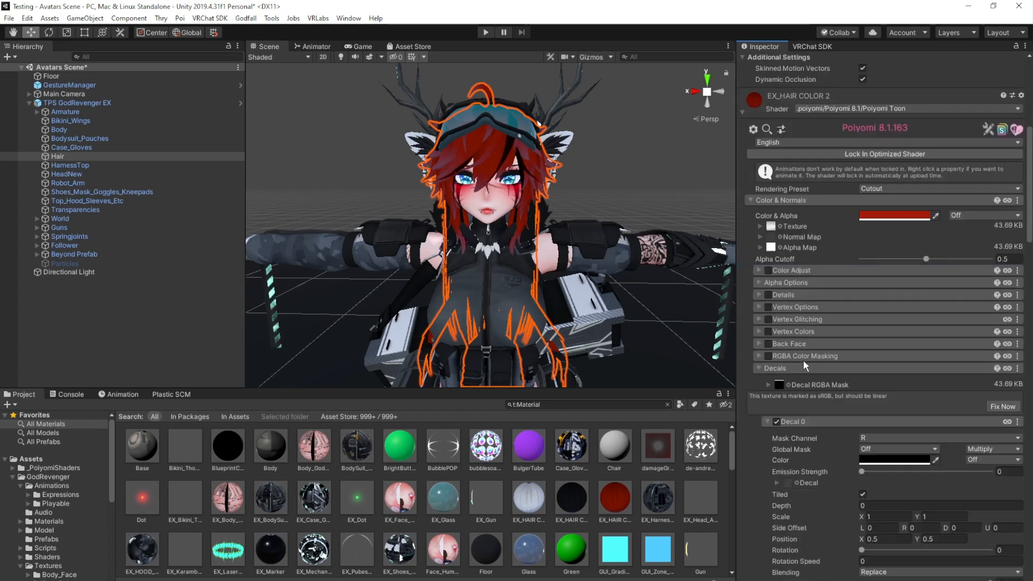
scroll(805, 358, down, 5)
scroll(805, 354, up, 10)
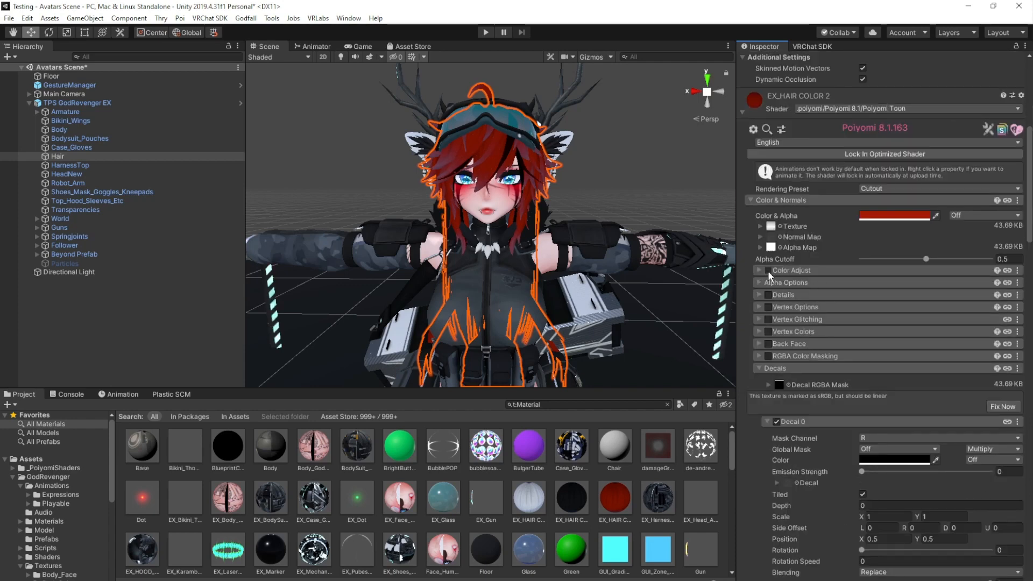
click(769, 270)
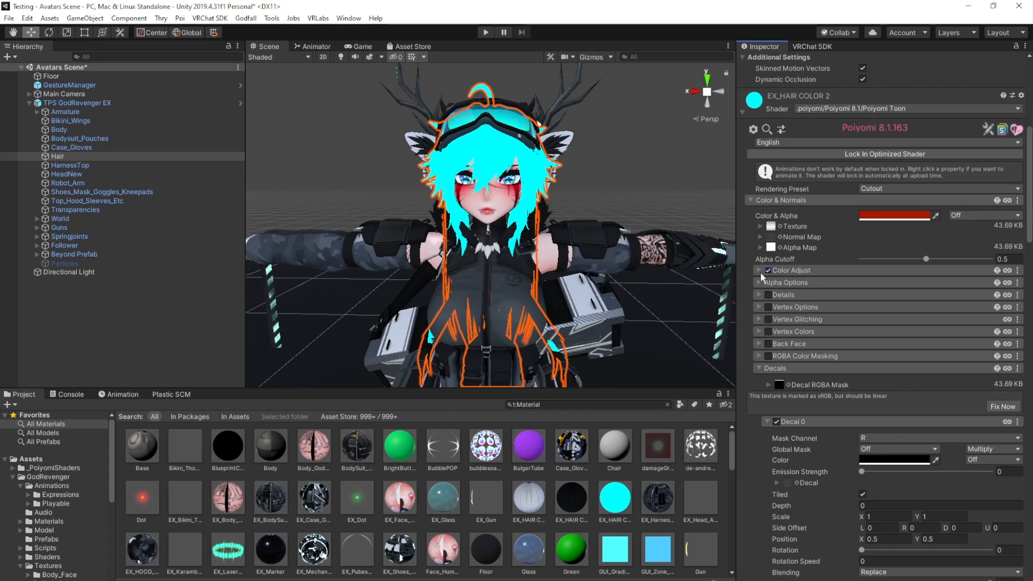
click(758, 269)
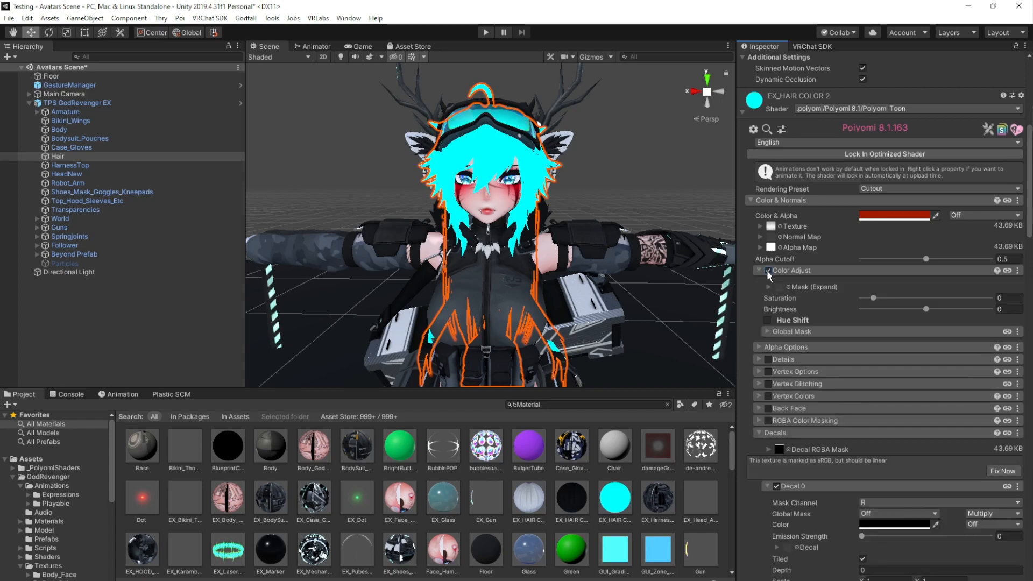
click(769, 271)
click(769, 271)
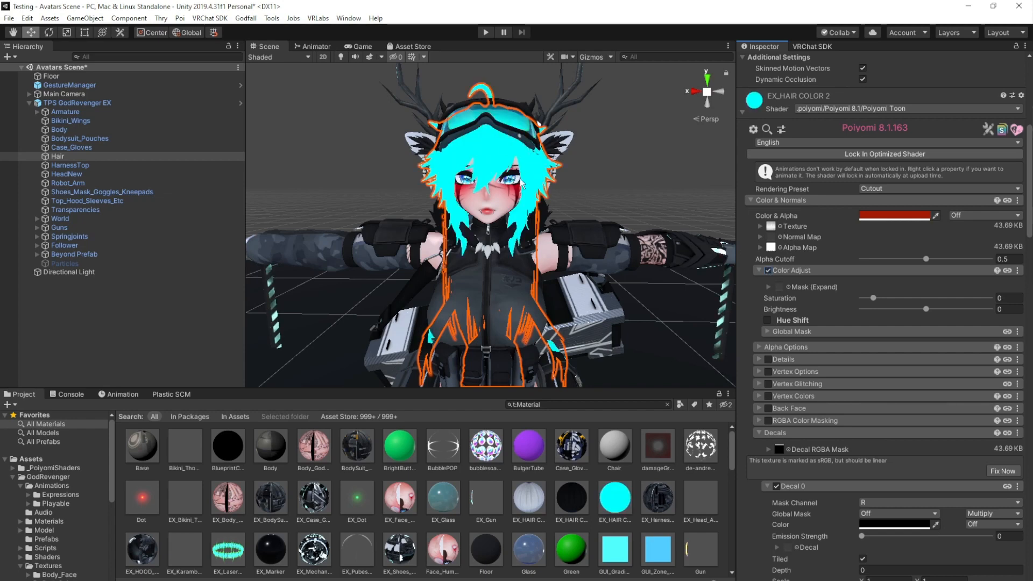
click(767, 319)
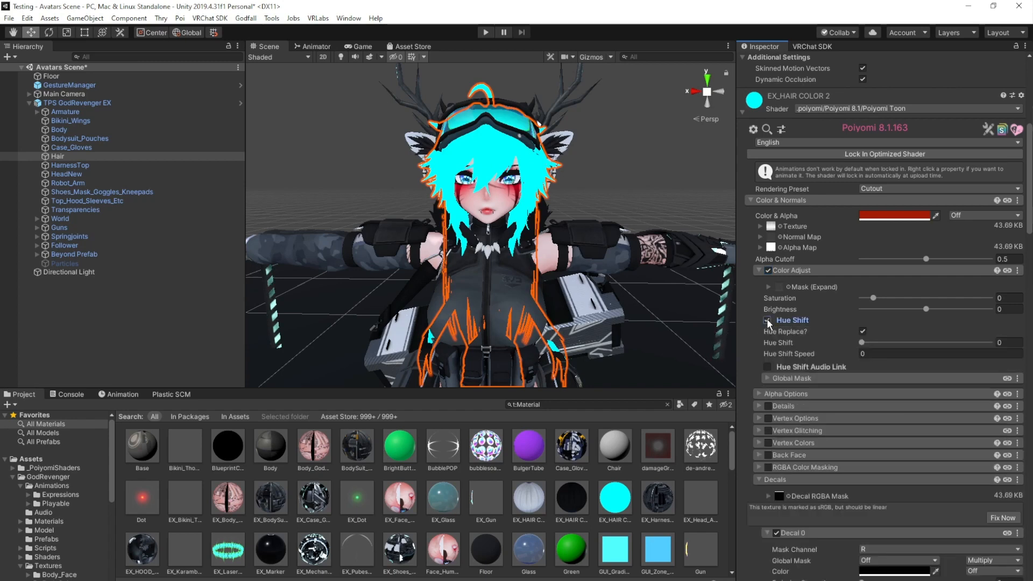
Step: Create a new animation clip named Hair Hue in the project's Assets folder
click(111, 394)
click(107, 417)
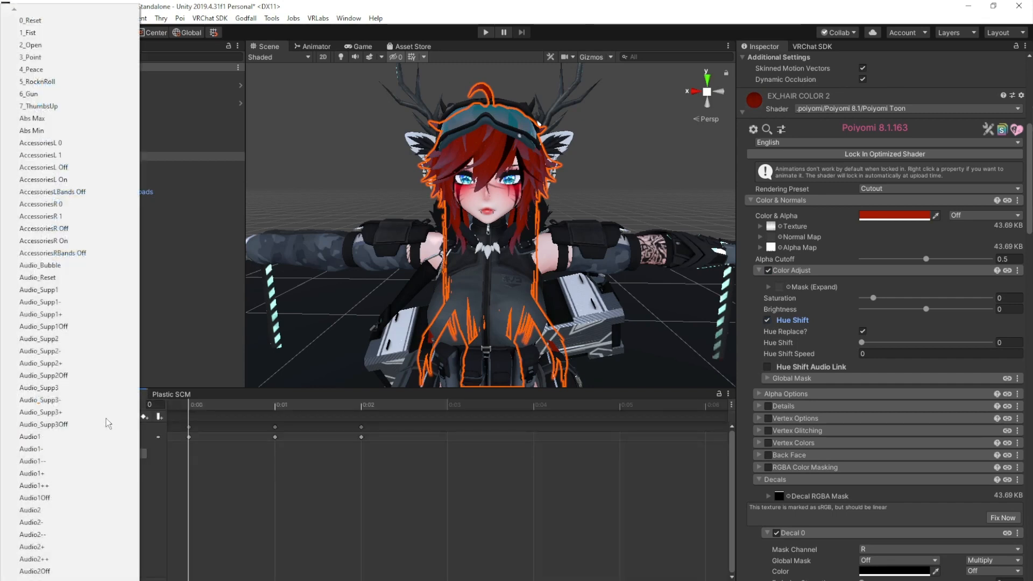
key(Up)
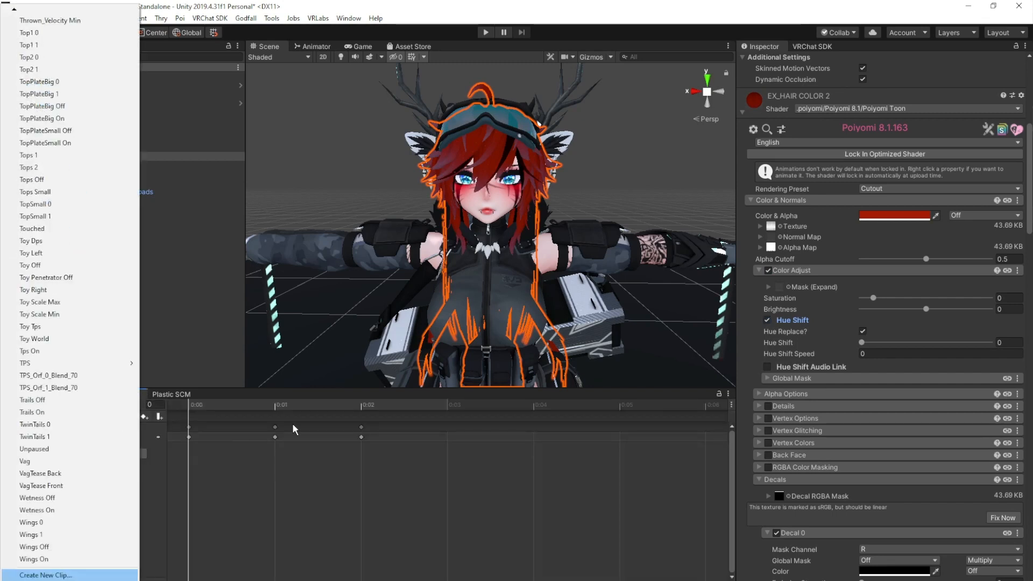
key(Return)
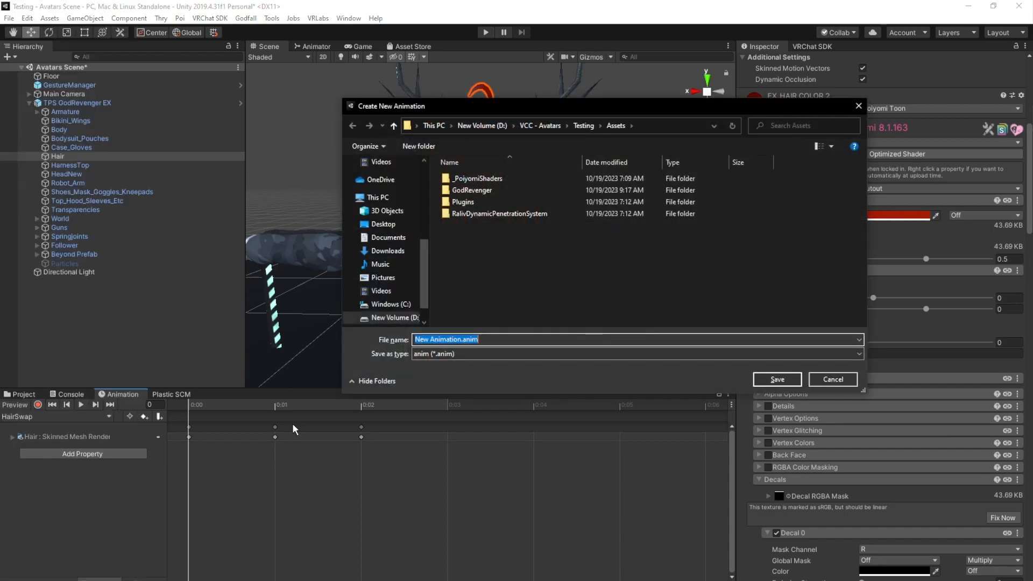
text(Hair Hue)
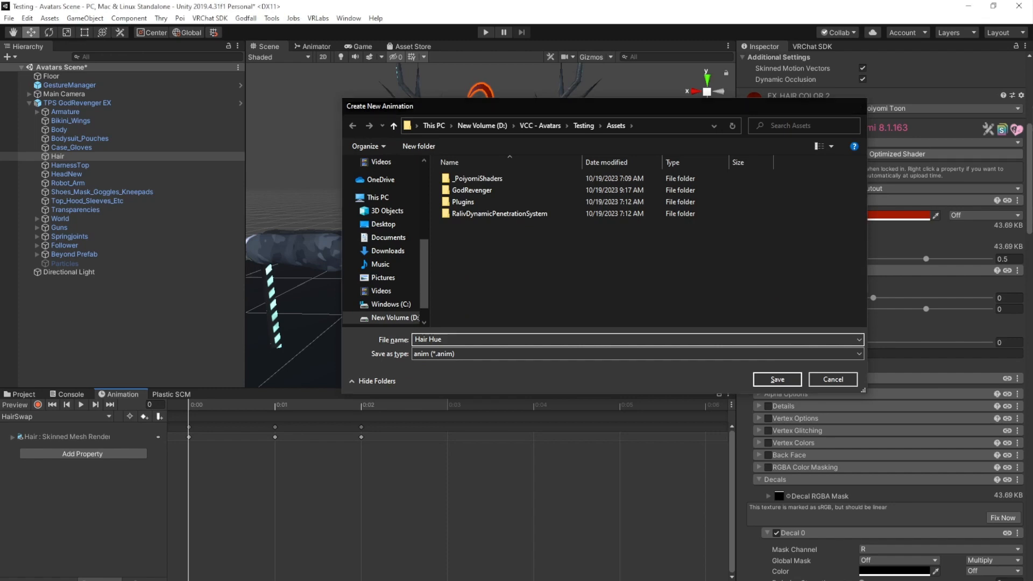
key(Return)
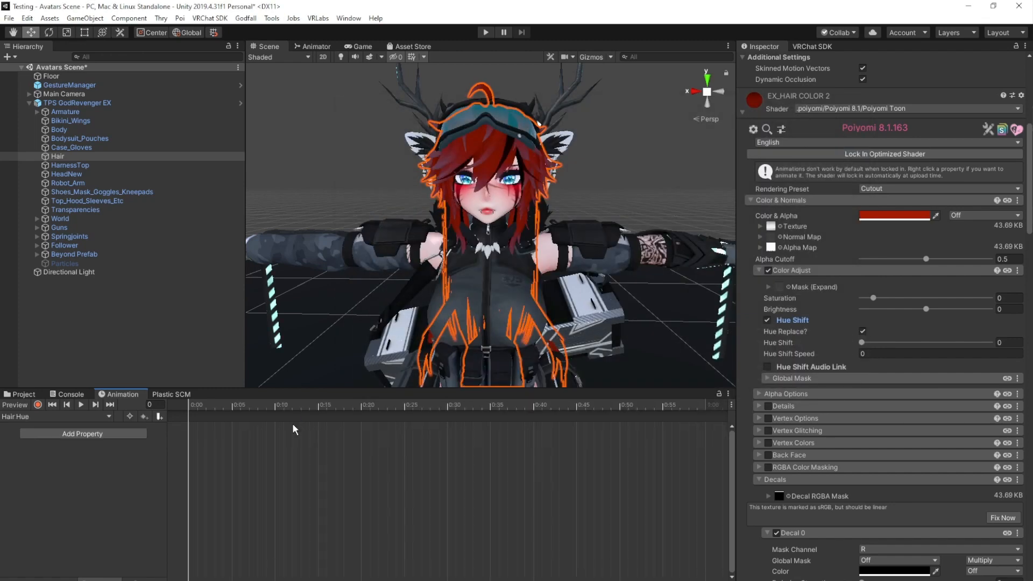
Step: Record a first-frame keyframe with the hair material's Hue Shift at 0 in the Hair Hue clip, and leave recording and preview modes
click(39, 405)
mouse_move(487, 225)
right_down()
mouse_move(481, 440)
mouse_move(487, 212)
right_up()
key(w)
key(s)
key(w)
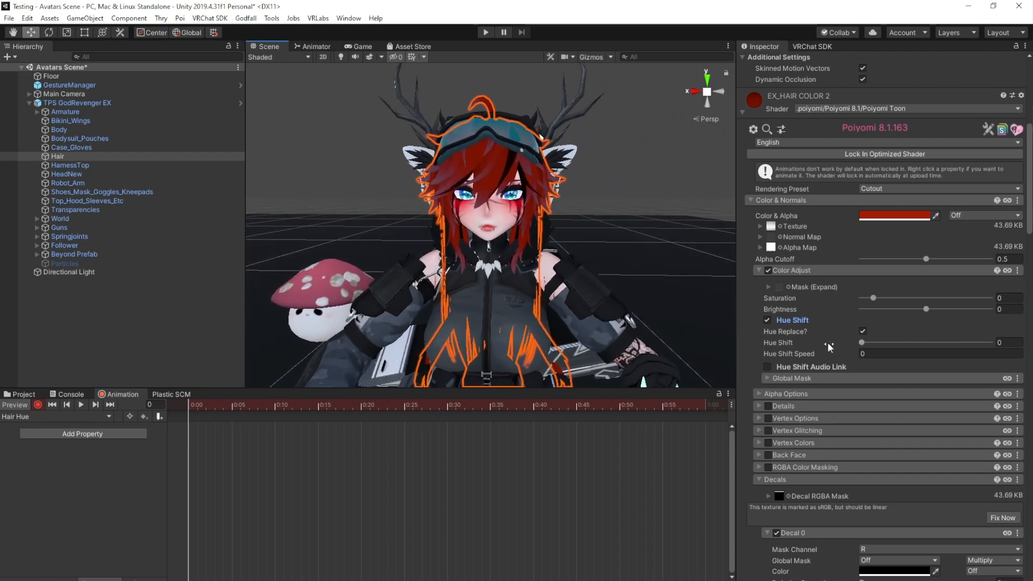
drag(863, 343, 750, 337)
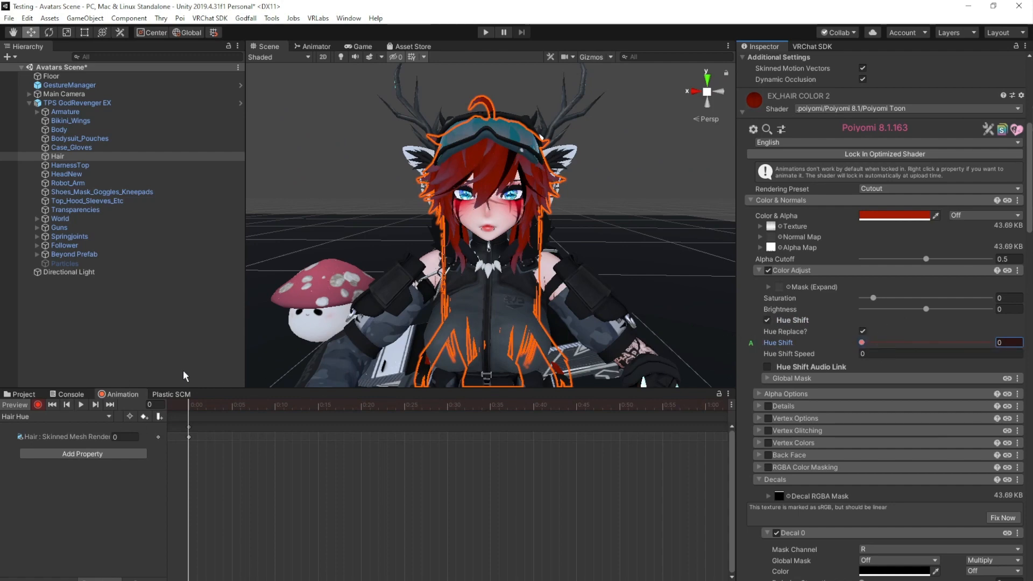
click(38, 406)
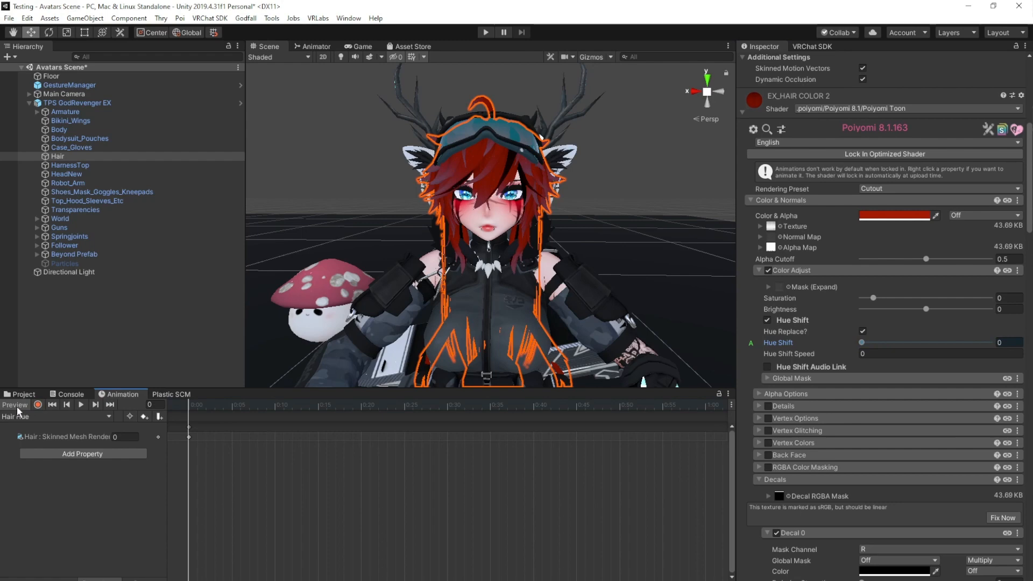
click(19, 406)
scroll(462, 226, down, 4)
right_drag(465, 229, 485, 162)
key(w)
key(s)
Step: Create a second animation clip named Hair Hue 1 in the Assets folder
click(34, 417)
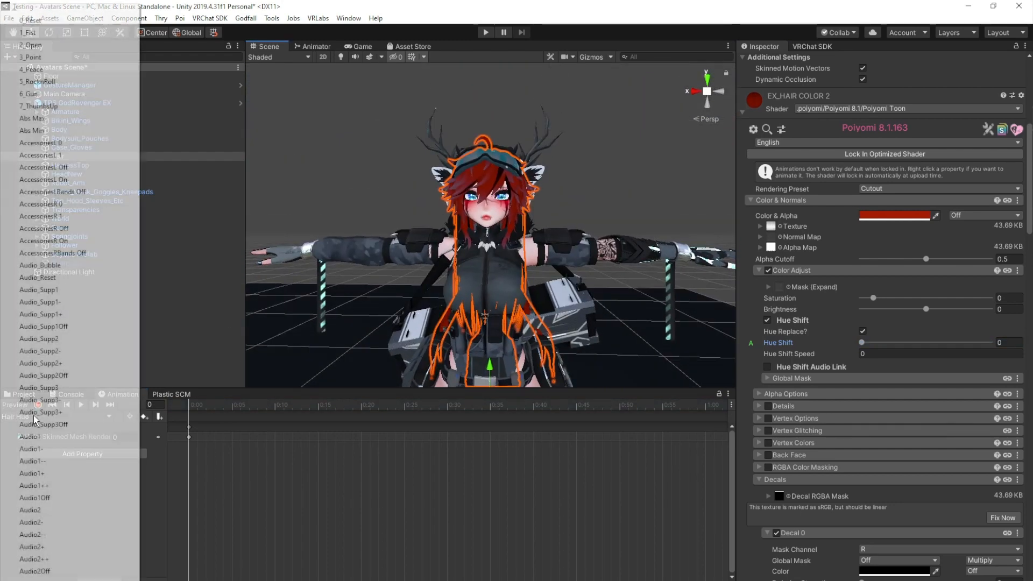
key(Up)
key(Return)
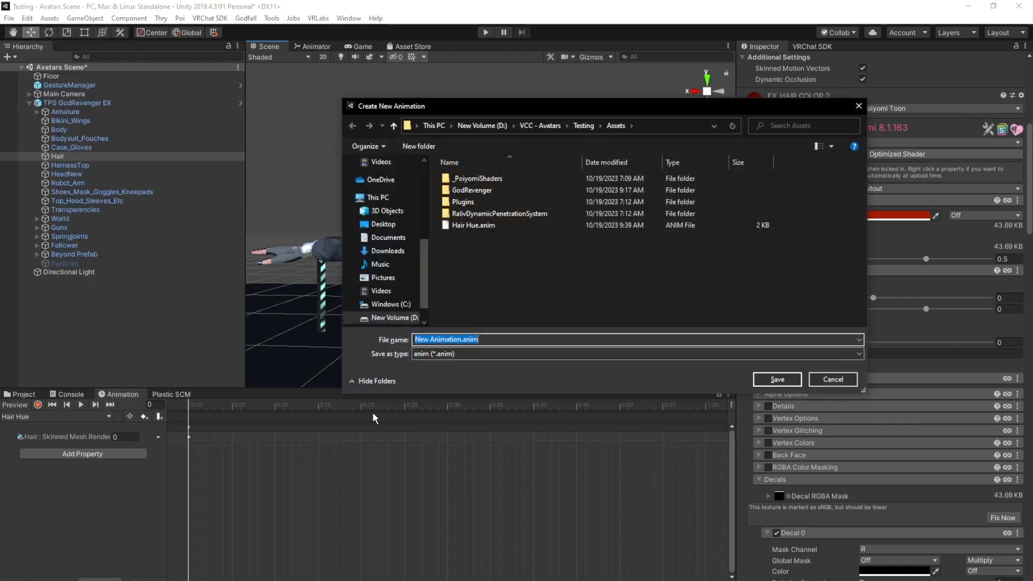
text(Hair Hue 1)
key(Return)
Step: Record a first-frame keyframe with Hue Shift at 1 in the Hair Hue 1 clip, and leave recording and preview modes
click(38, 406)
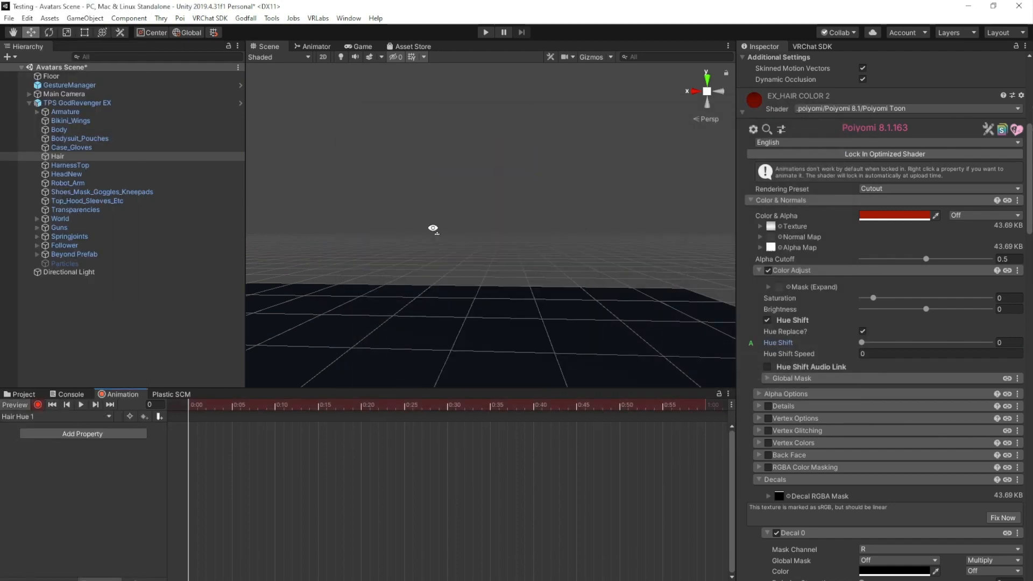
right_drag(434, 226, 439, 200)
key(w)
key(s)
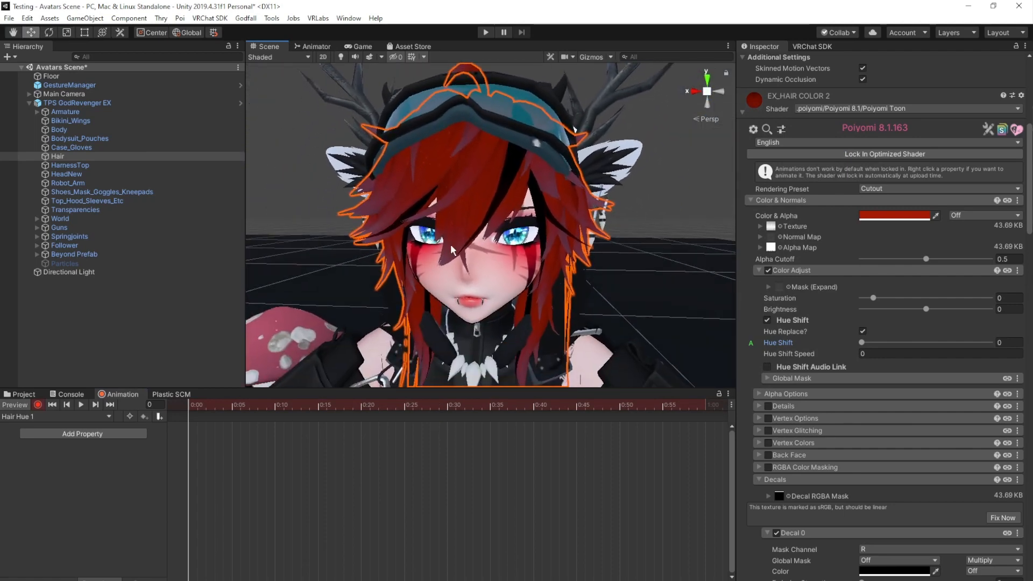
drag(863, 343, 997, 347)
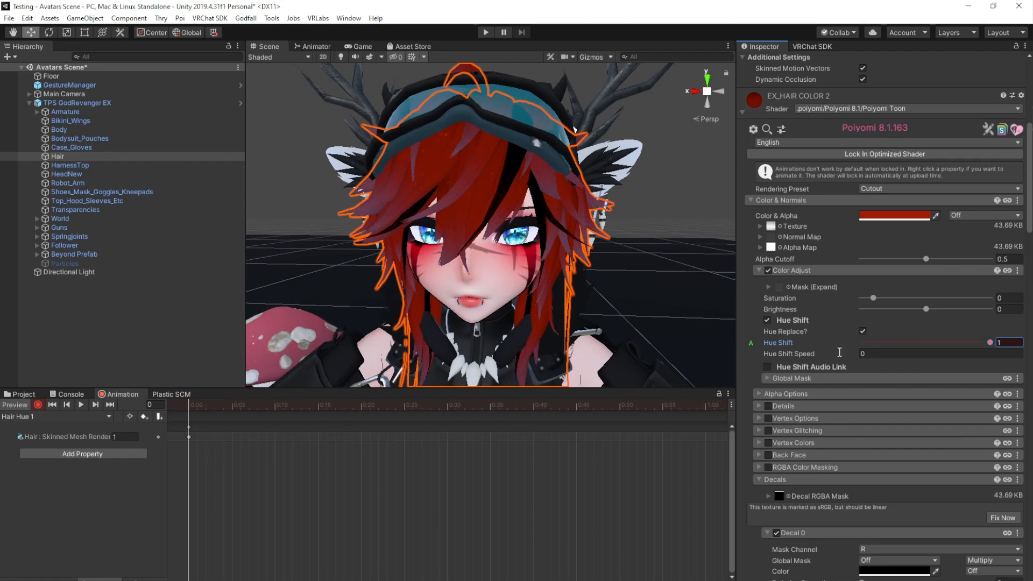
click(37, 405)
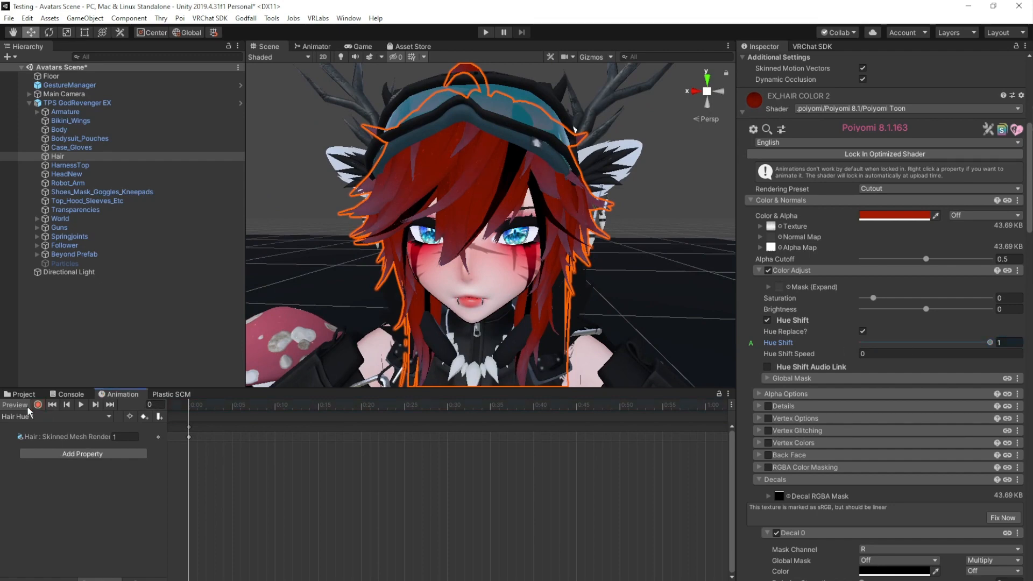
click(19, 409)
right_drag(491, 280, 486, 313)
key(s)
key(w)
key(w)
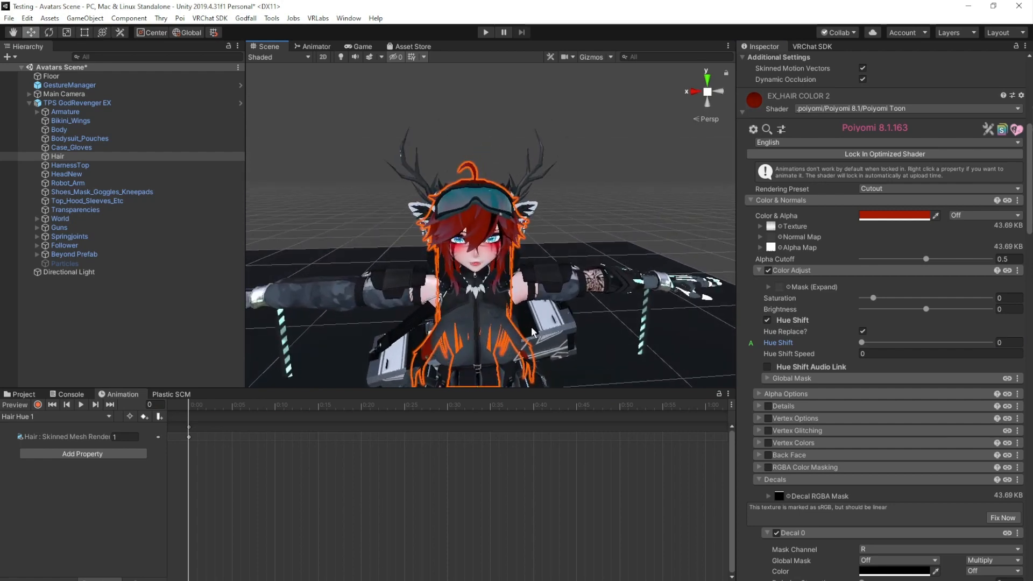
Step: Add a new layer to the avatar's FX animator controller and name it Hair Hue
click(311, 46)
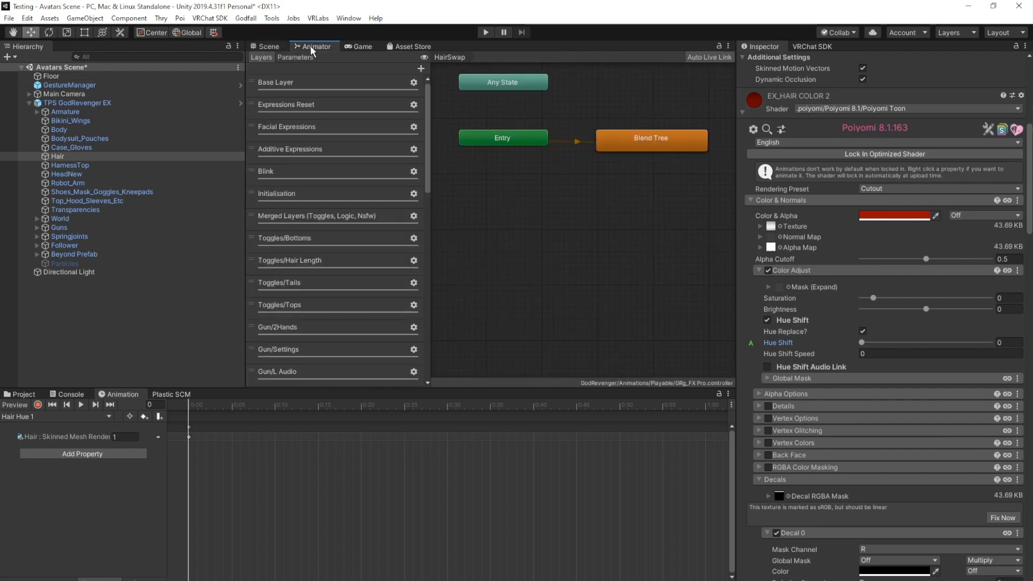
click(420, 68)
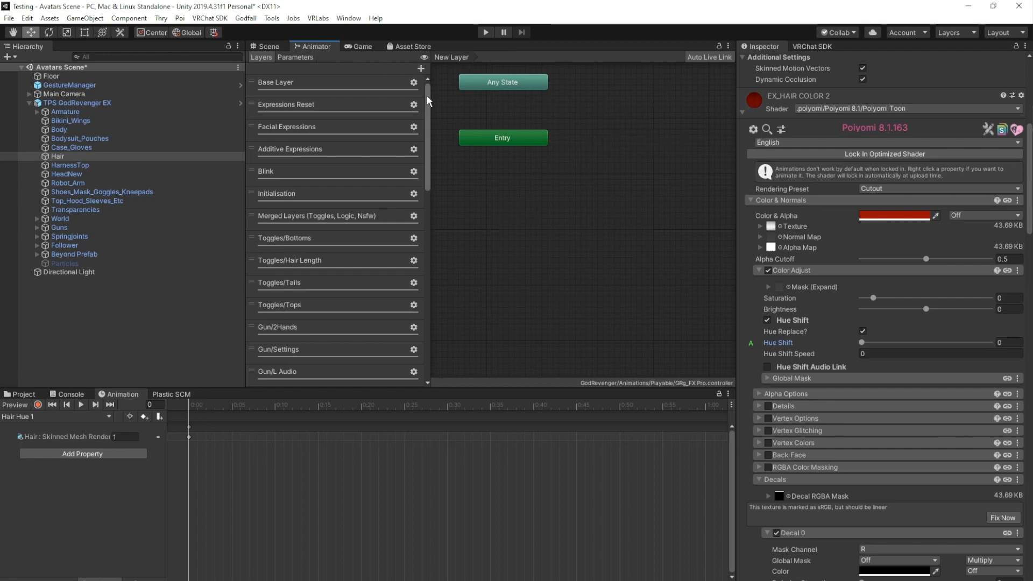
drag(428, 96, 411, 311)
click(339, 365)
double_click(338, 365)
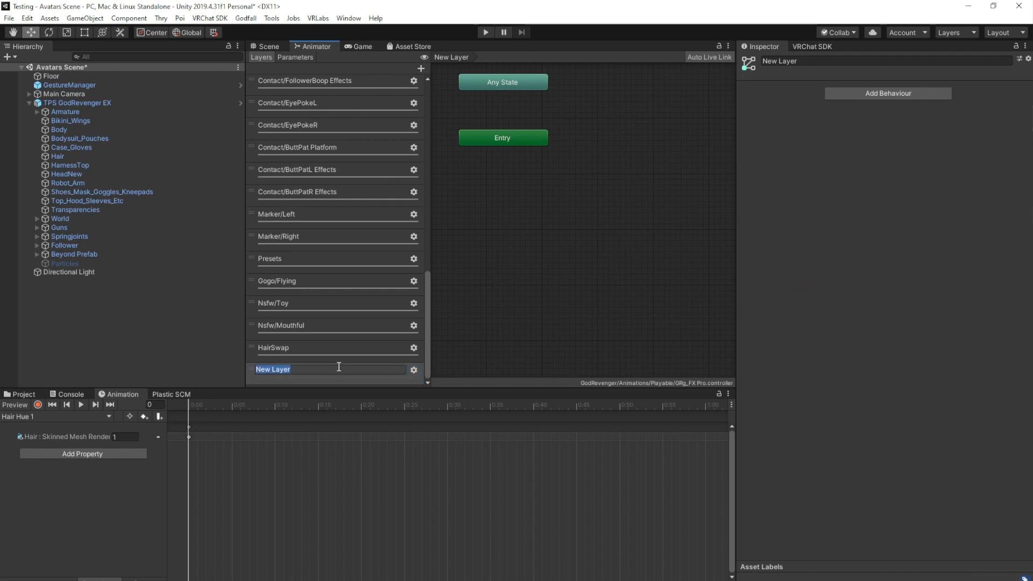
text(Hair Hue)
key(Return)
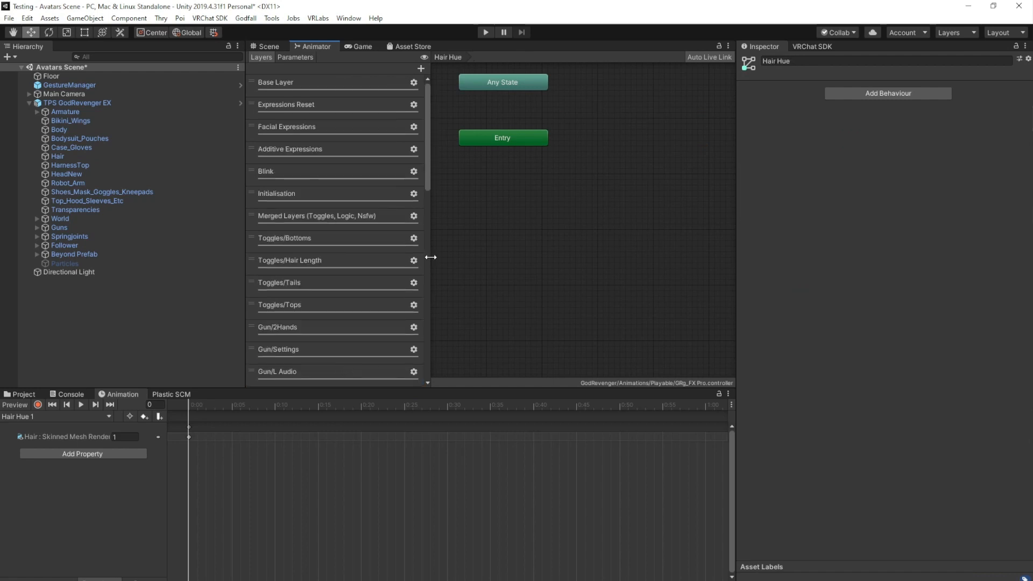
Step: Set the Hair Hue layer's weight to 1
drag(431, 158, 437, 421)
click(411, 370)
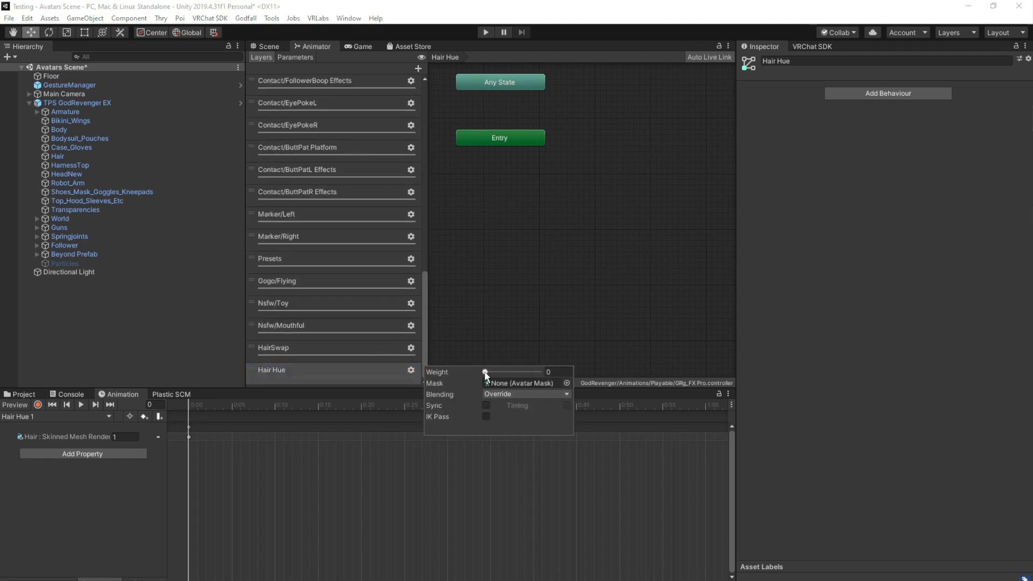
drag(485, 372, 654, 381)
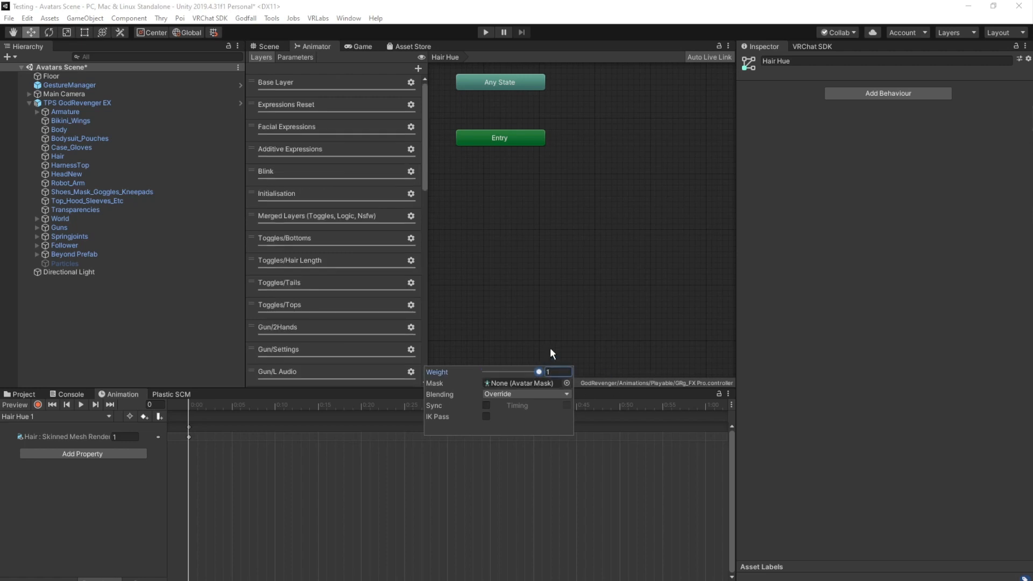
click(532, 322)
Step: Add a float parameter named Hair Hue to the FX animator controller
click(289, 58)
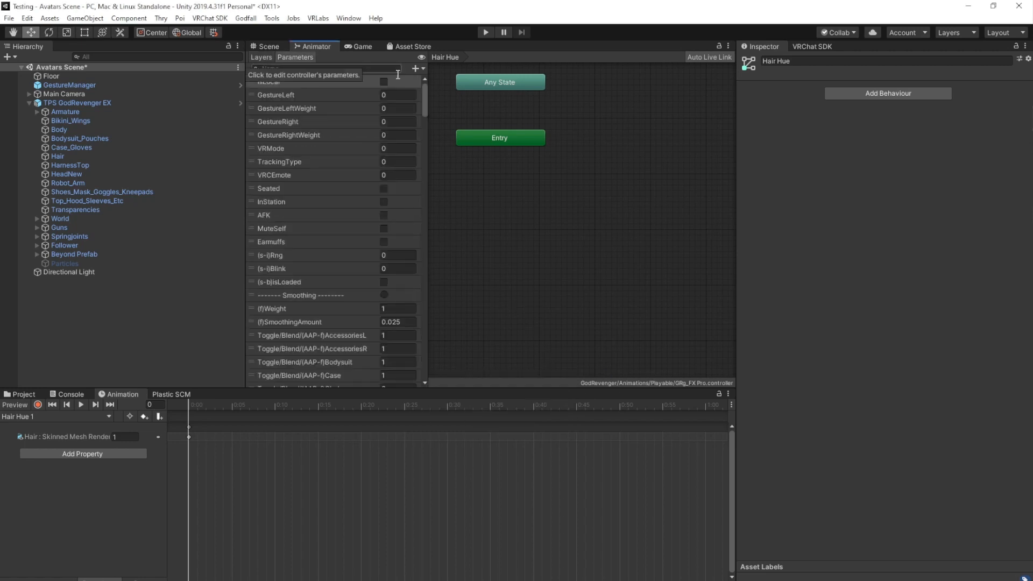
click(417, 68)
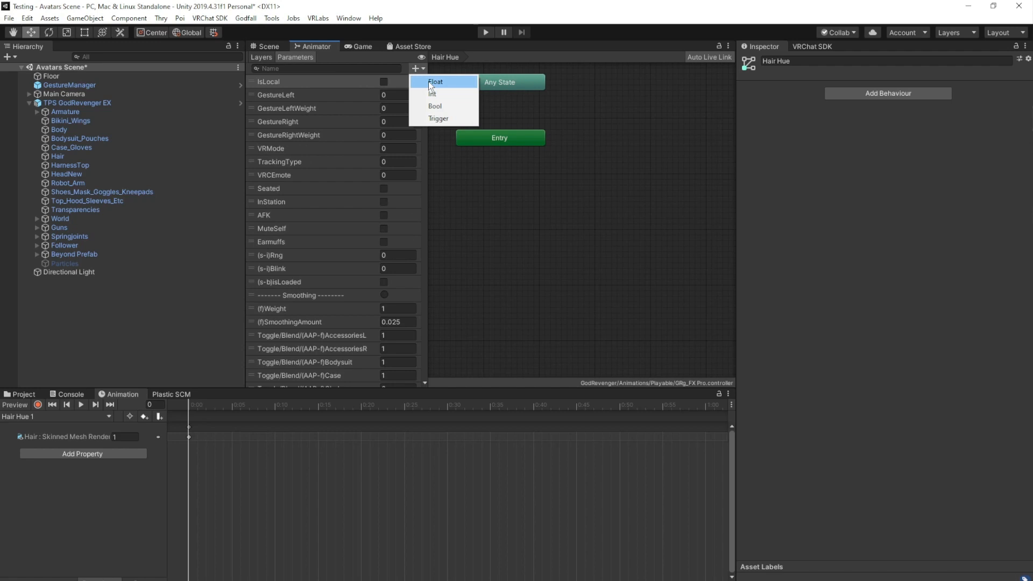
click(434, 82)
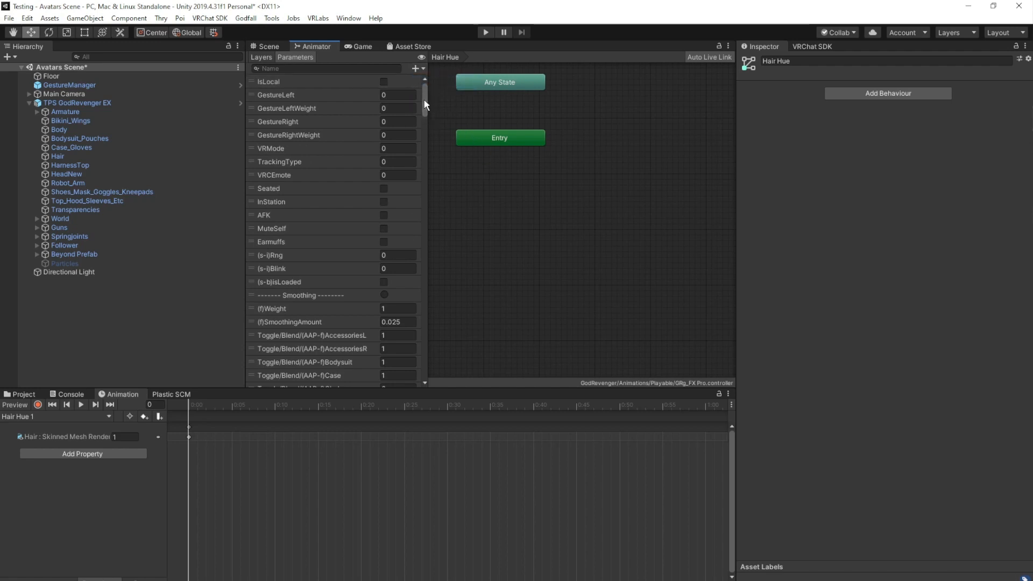
drag(425, 105, 414, 416)
double_click(309, 371)
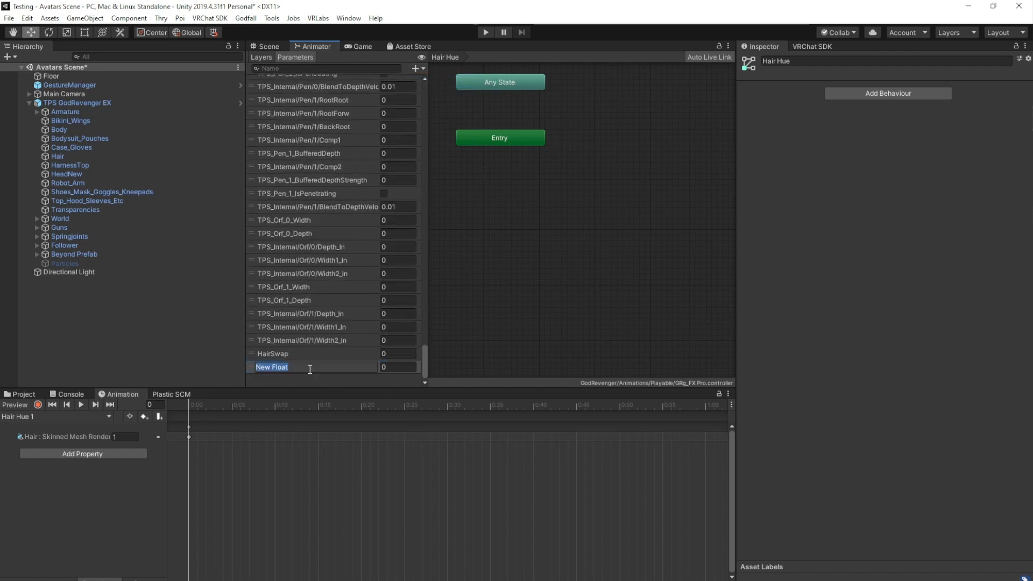
text(Hair Hue)
key(Return)
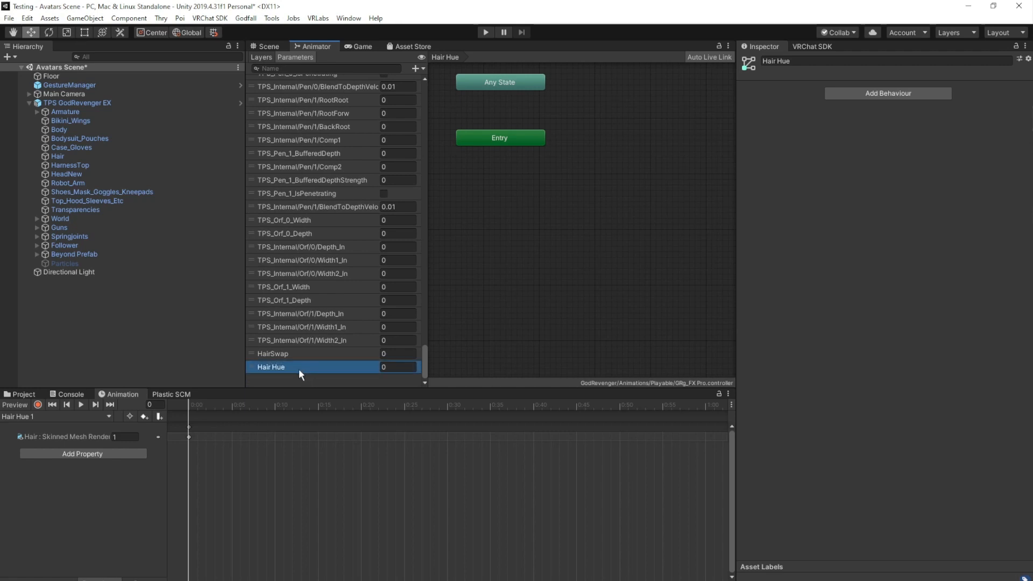
Step: Show the Assets folder's clips, create a new blend tree state in the Hair Hue layer, and open that blend tree
click(262, 57)
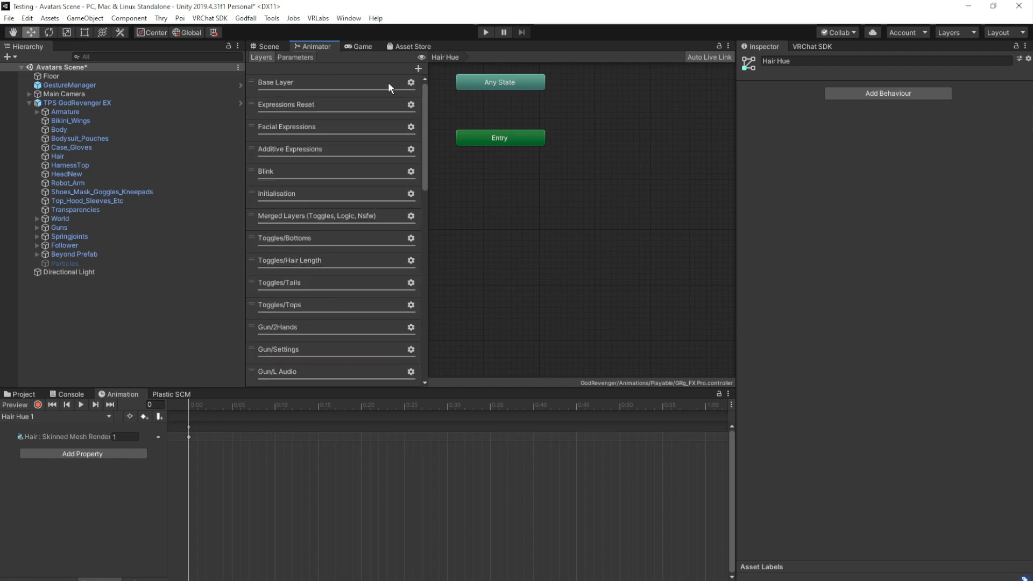
drag(426, 105, 428, 363)
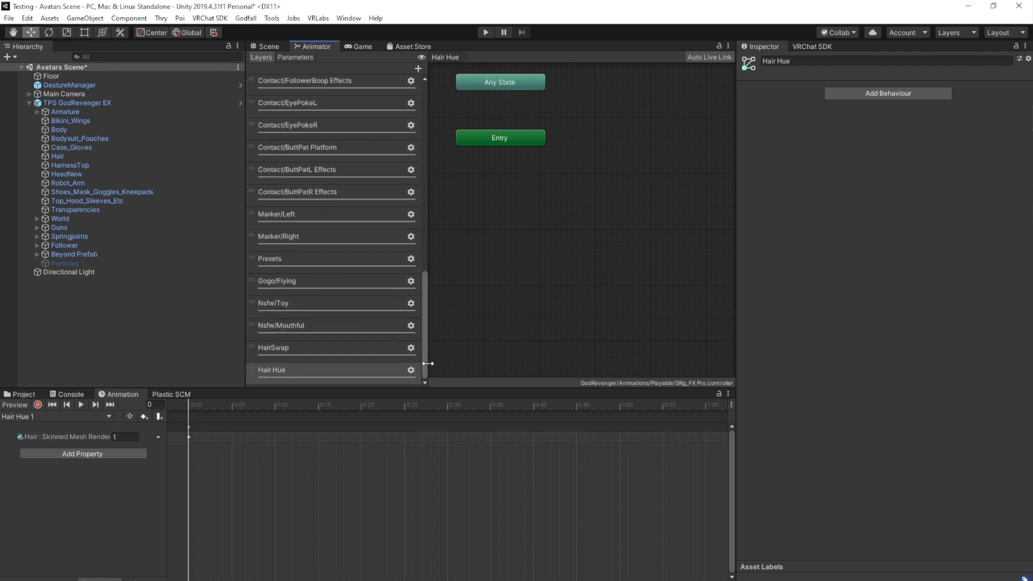
click(22, 395)
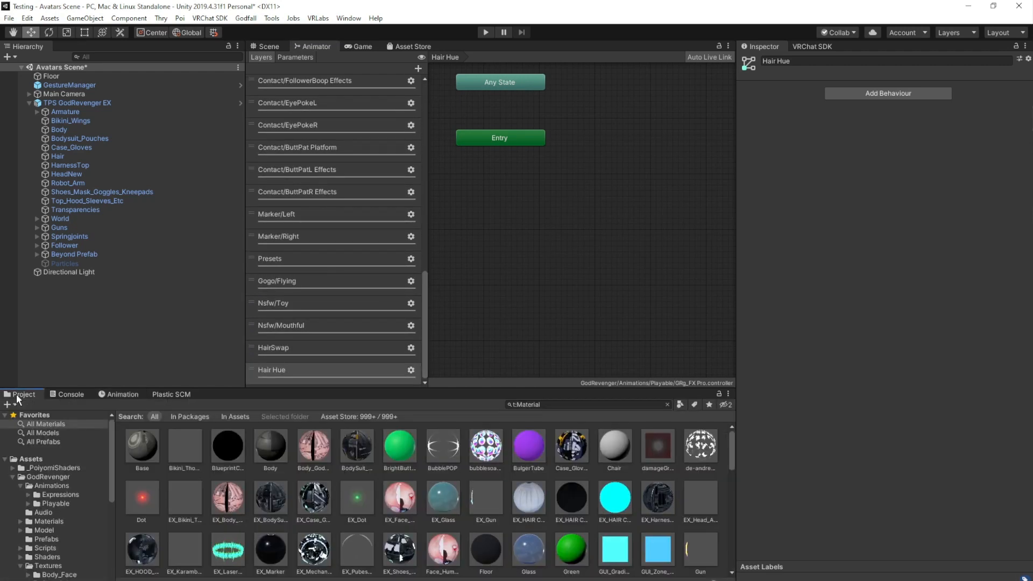
click(37, 459)
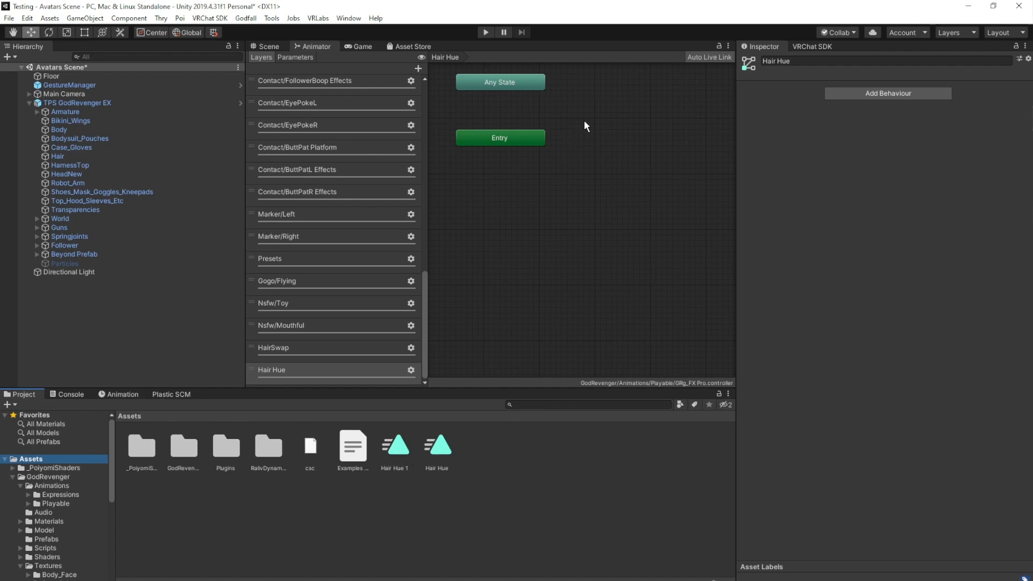
middle_drag(587, 127, 578, 173)
right_click(597, 172)
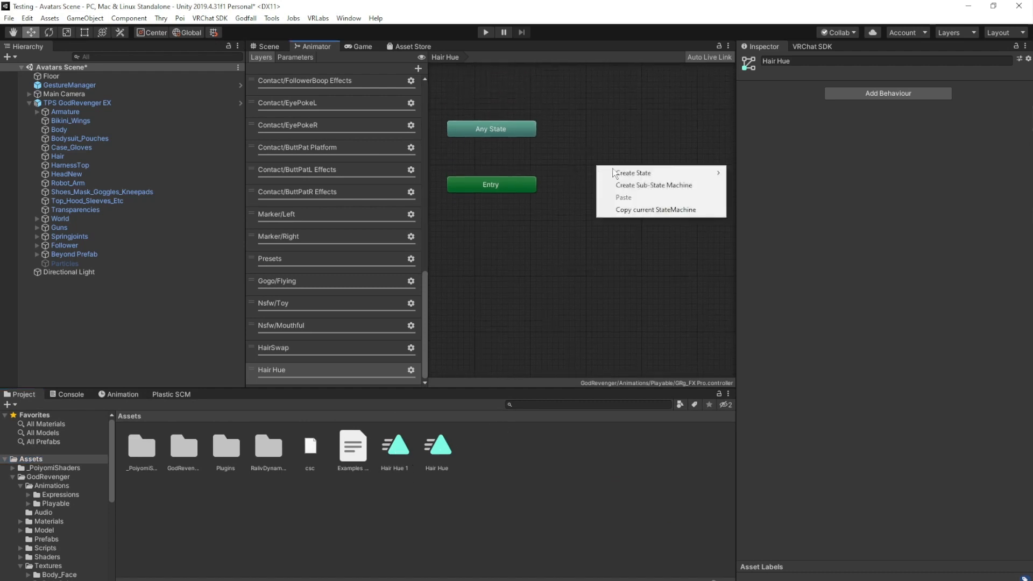
mouse_move(649, 173)
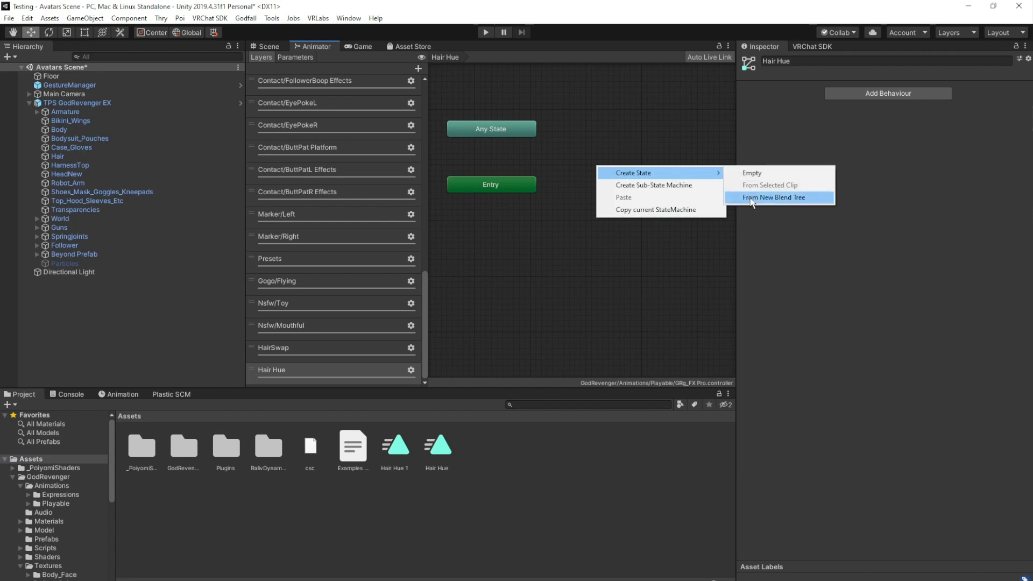
click(773, 198)
click(666, 180)
double_click(665, 180)
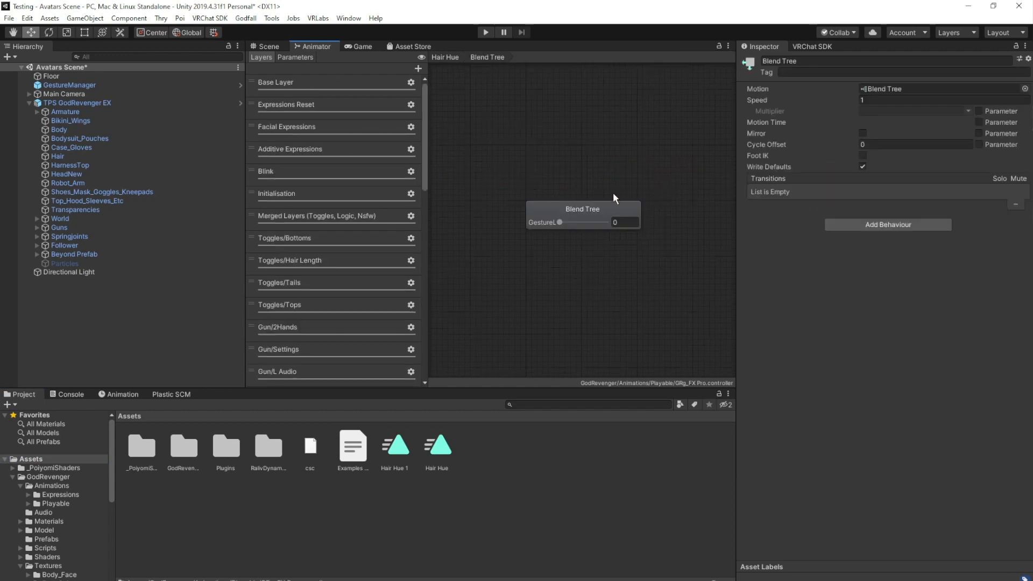
Step: Set the blend tree's driving parameter to Hair Hue
click(614, 210)
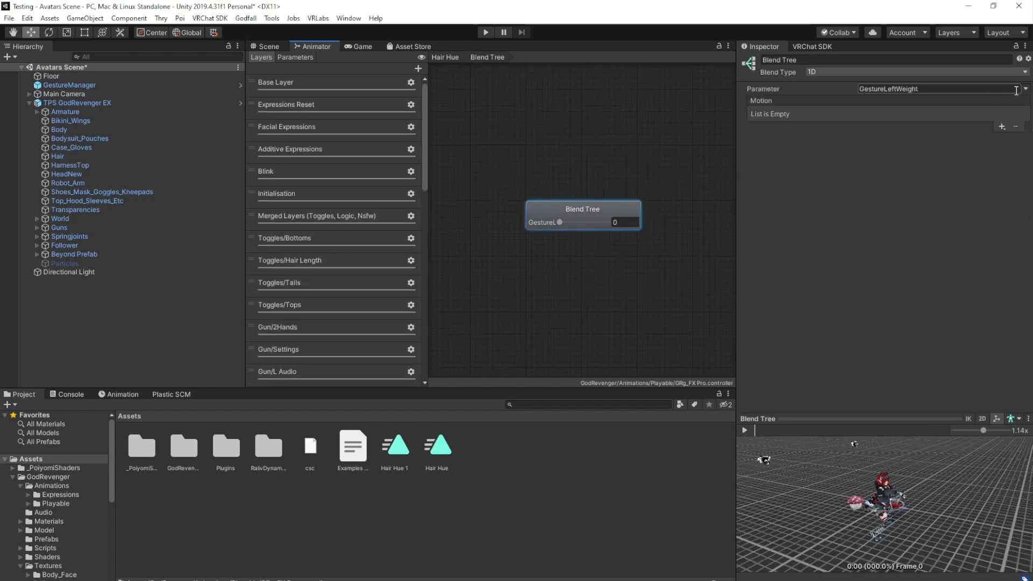
click(1025, 91)
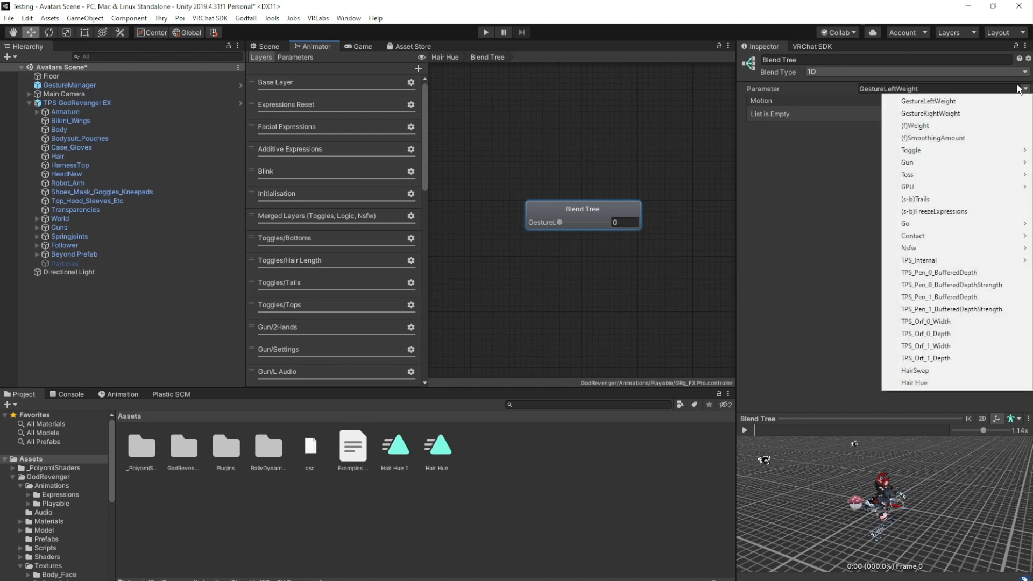
click(929, 383)
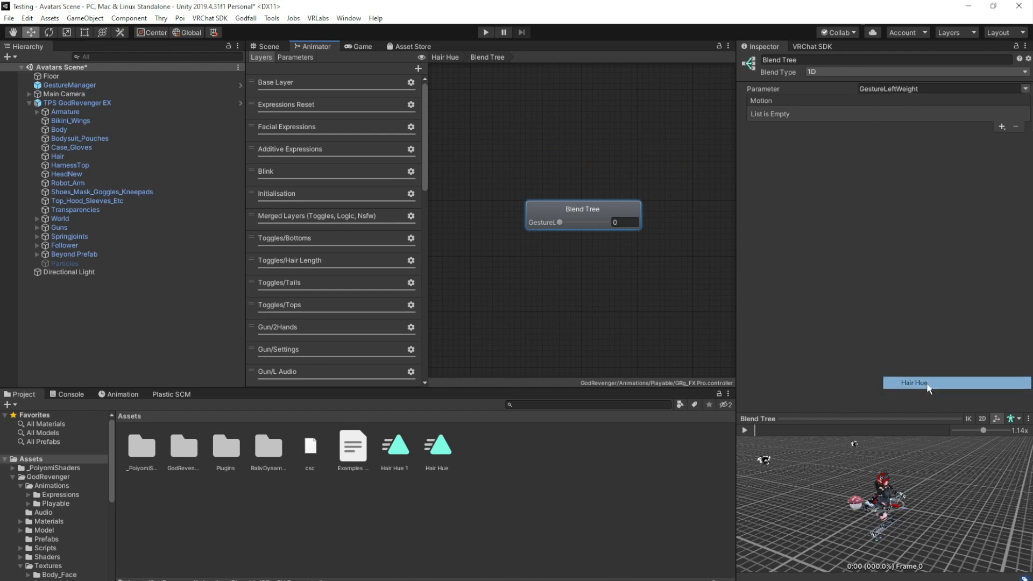
Step: Add two motion fields to the blend tree, assigning the Hair Hue 1 clip to the first and the Hair Hue clip to the second
click(1003, 127)
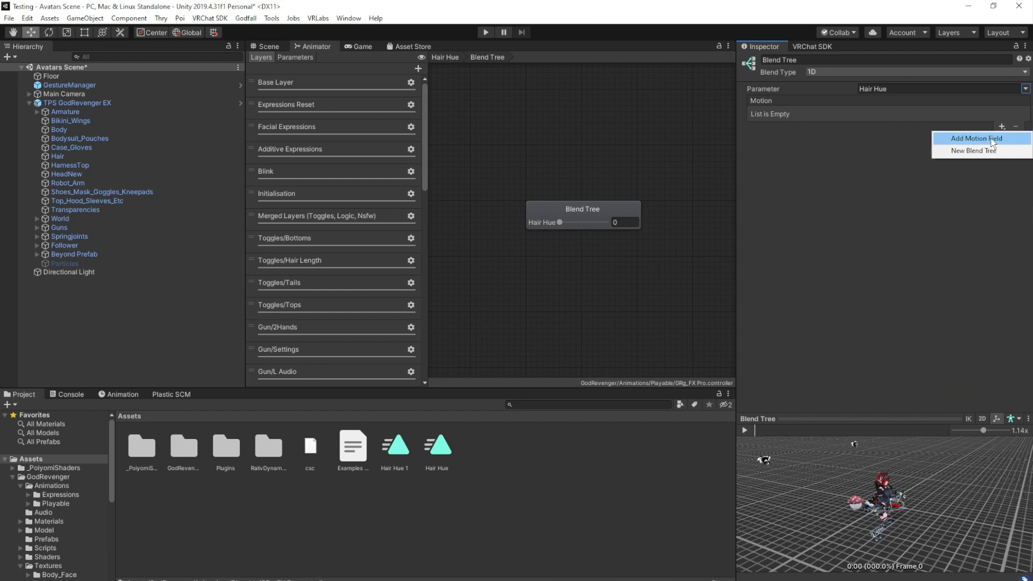
click(993, 140)
click(983, 140)
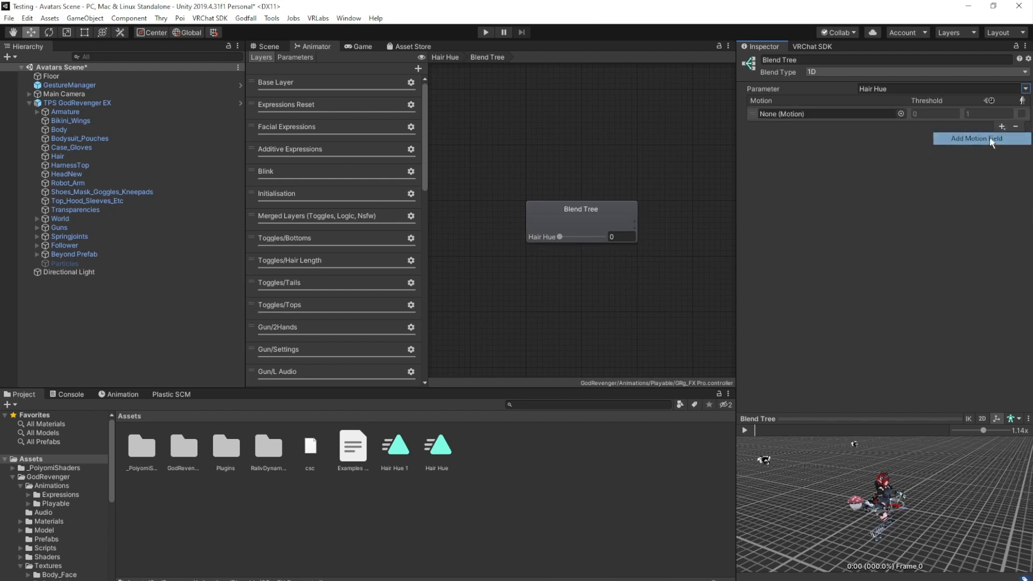
drag(410, 455, 781, 151)
drag(443, 471, 781, 163)
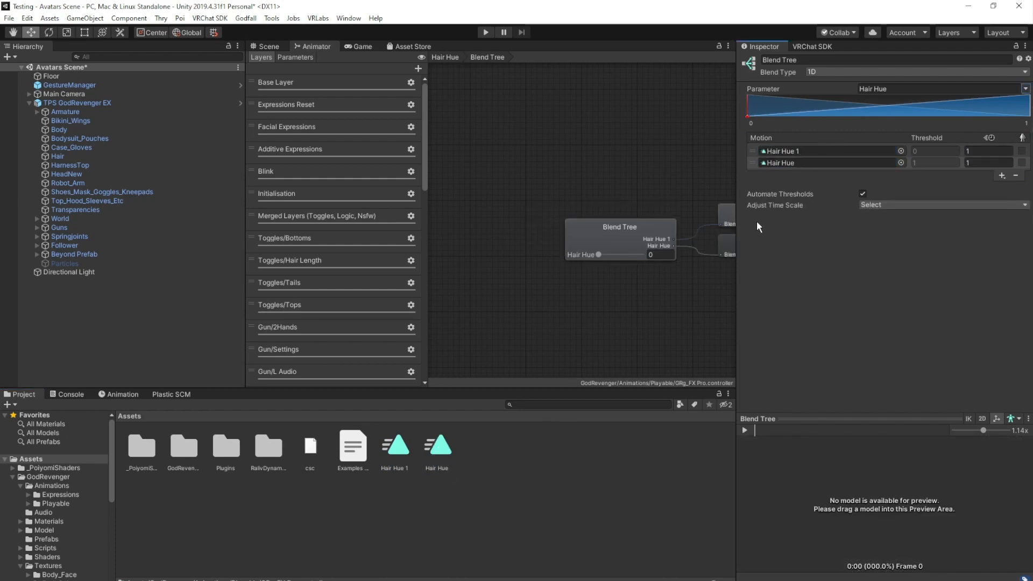
click(608, 171)
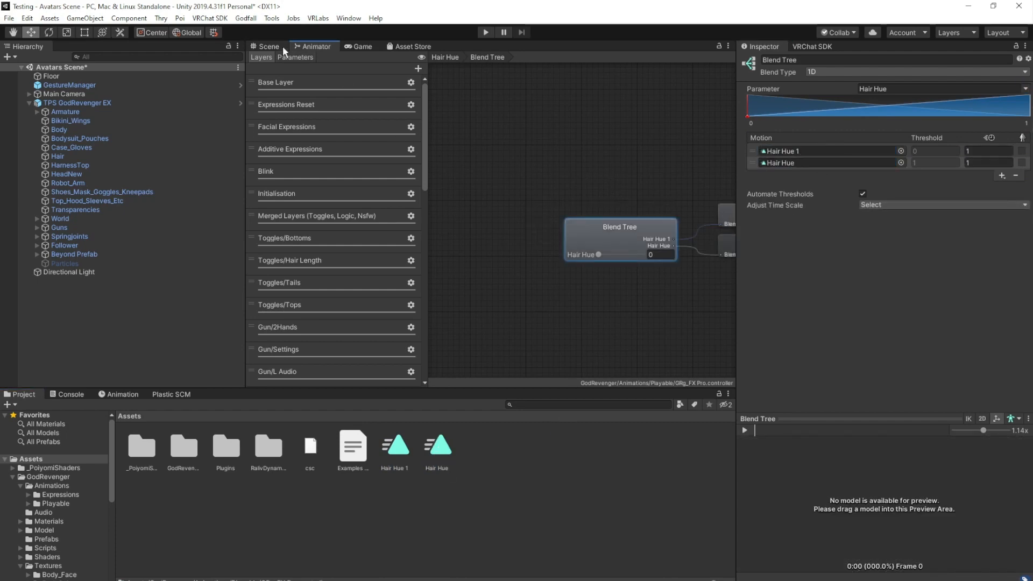
Step: Add a float parameter to the avatar's GRg_Parameters Pro expression parameters and name it Hair Hue
click(85, 105)
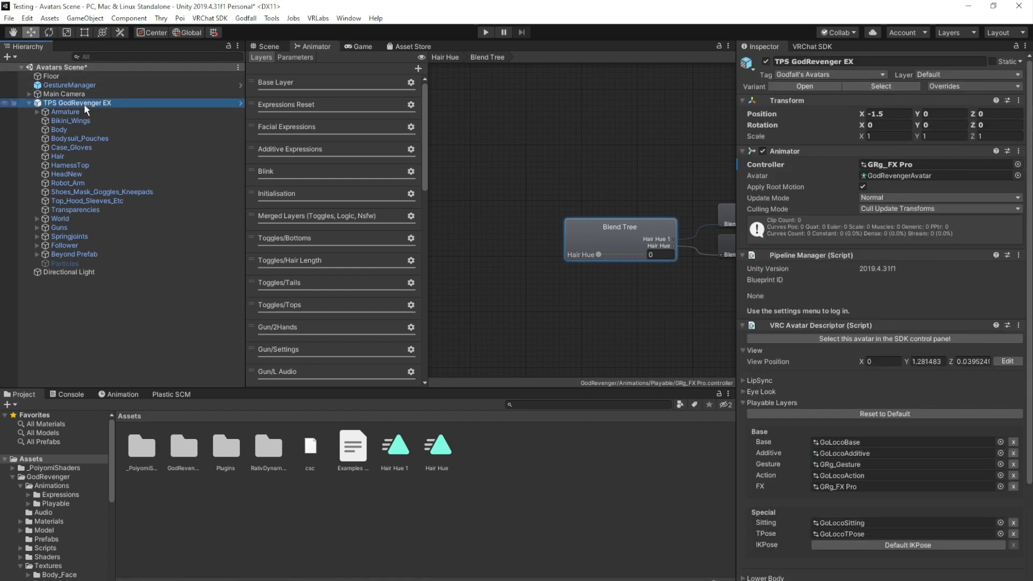
scroll(899, 360, down, 4)
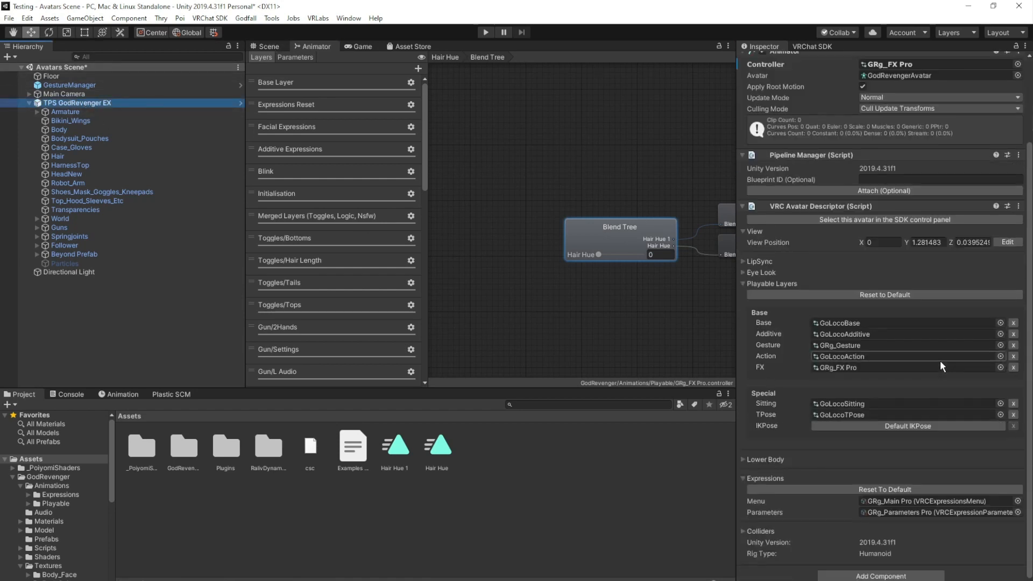
double_click(911, 510)
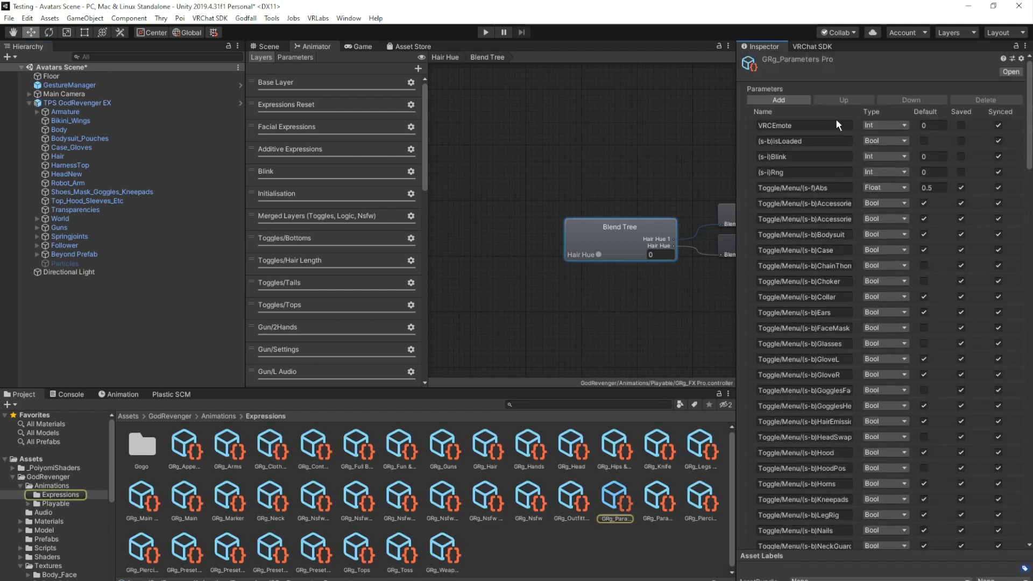
scroll(998, 184, down, 10)
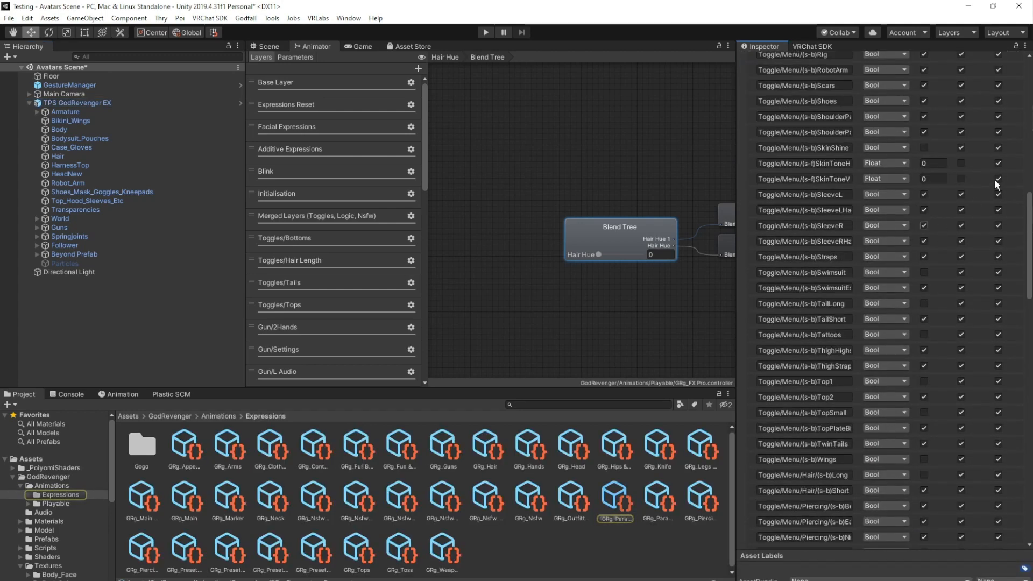
scroll(998, 185, down, 10)
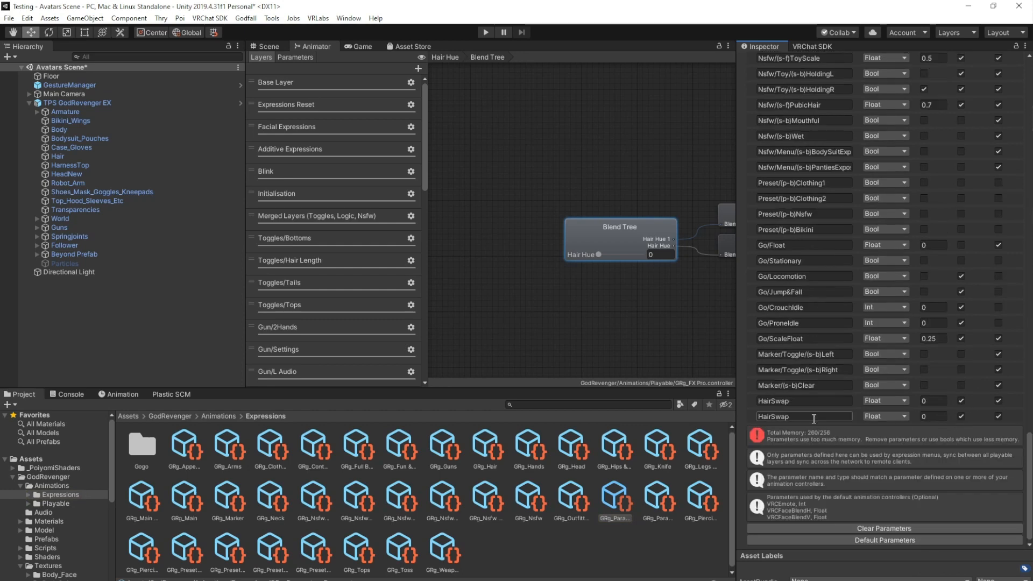
double_click(814, 418)
Step: Delete the SkinToneH float parameter from GRg_Parameters Pro to free memory, and check the end of the parameter list
drag(1031, 460, 1018, 75)
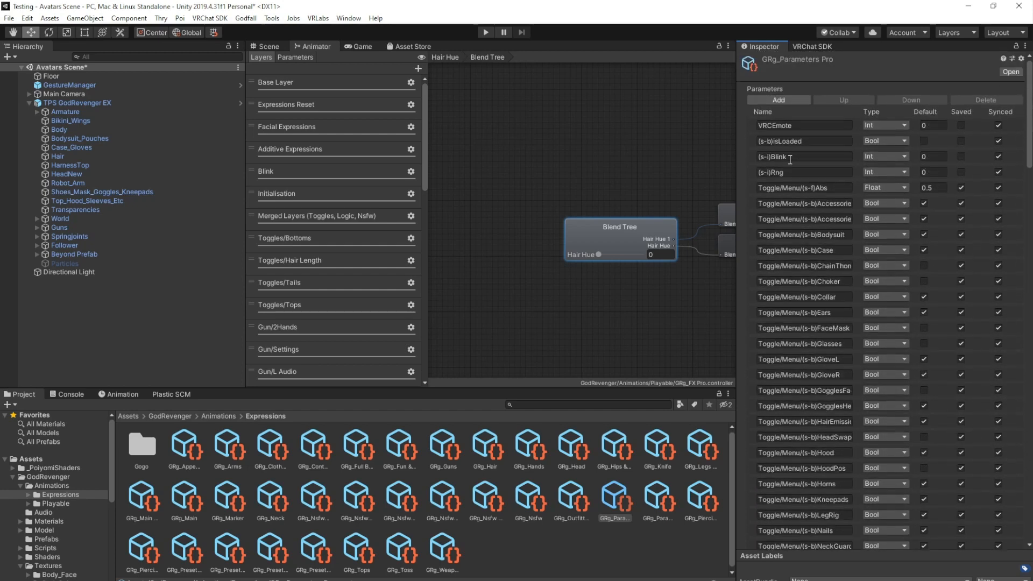
scroll(788, 313, down, 10)
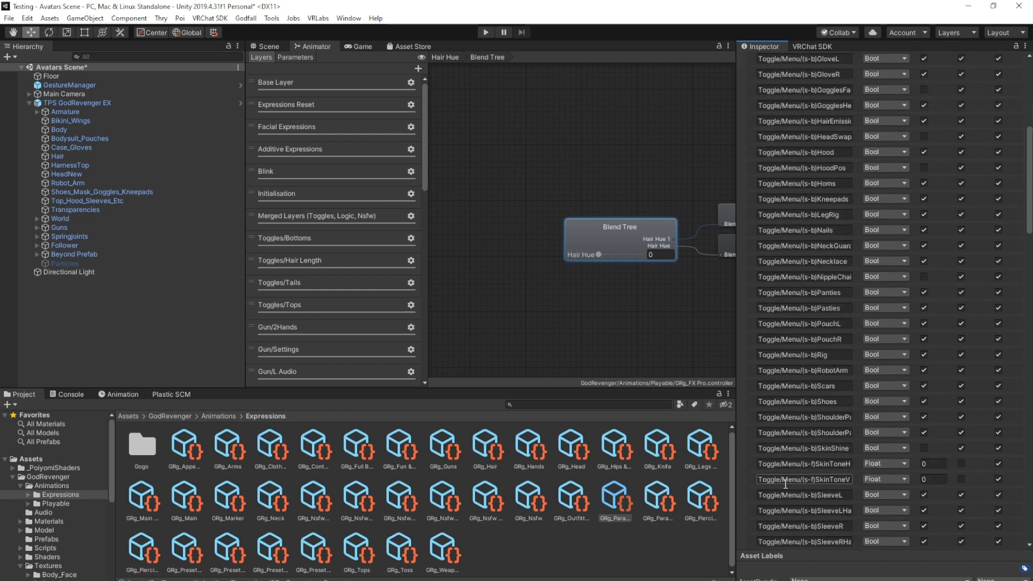
scroll(793, 445, up, 3)
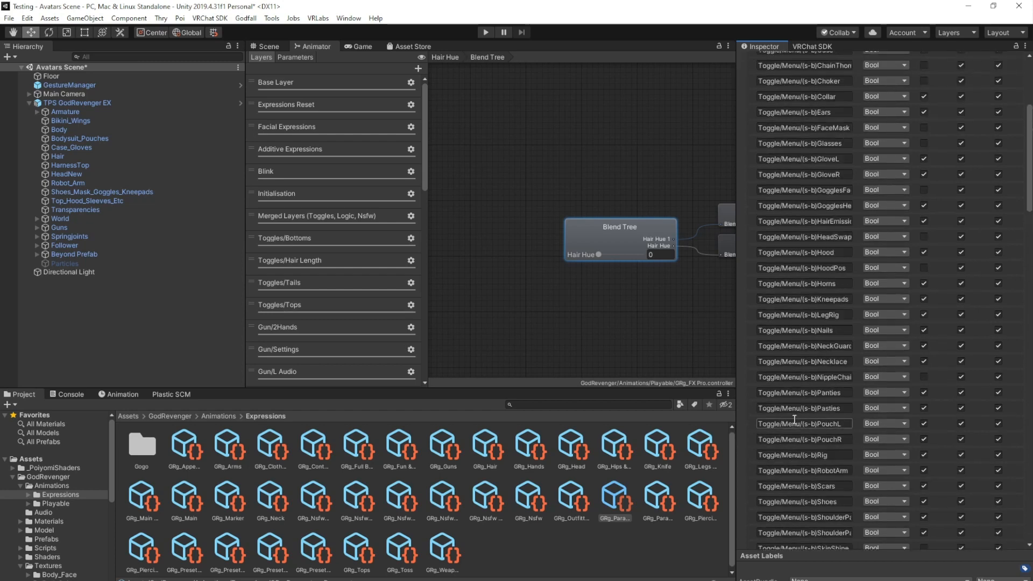
scroll(805, 366, down, 13)
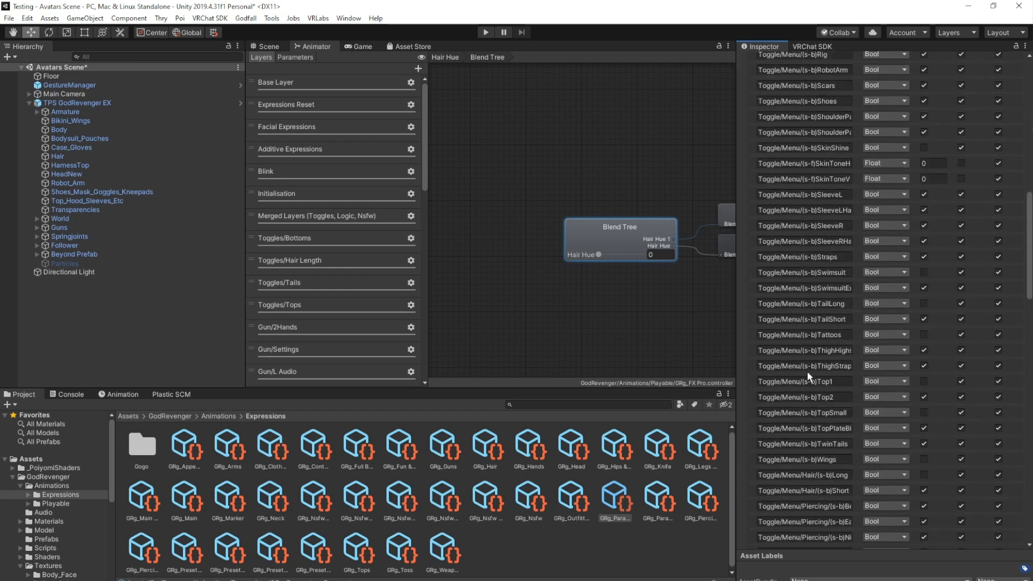
click(749, 163)
drag(1029, 223, 1020, 56)
click(986, 101)
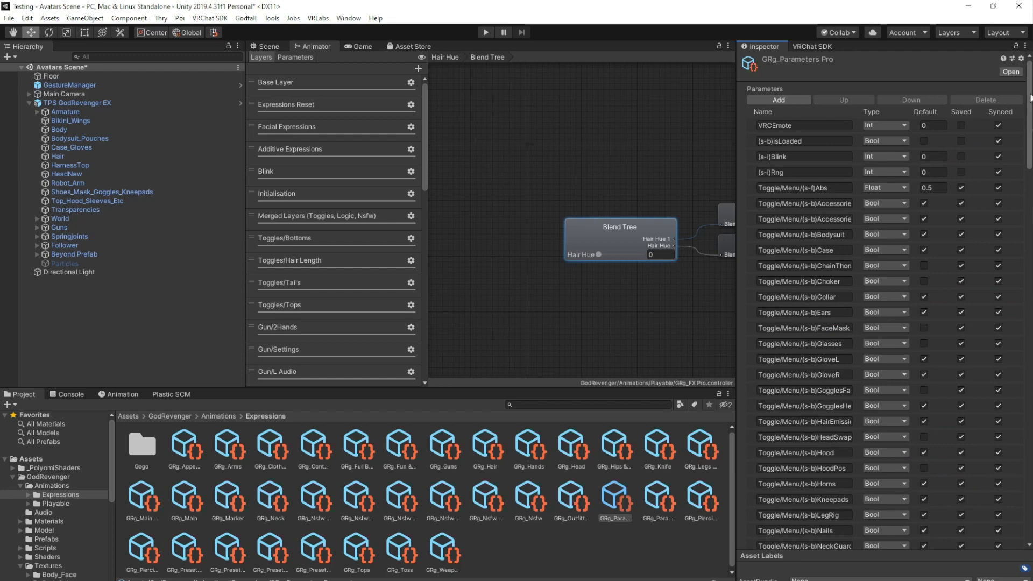
scroll(997, 323, down, 20)
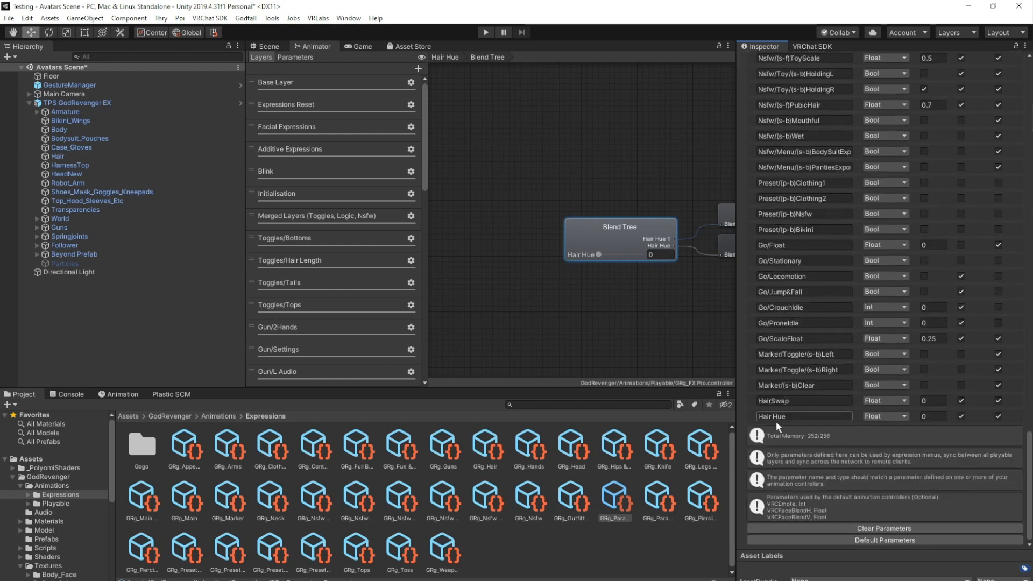
Step: Open the avatar's GRg_Main Pro expressions menu and add a new control named Hair Hue
click(99, 105)
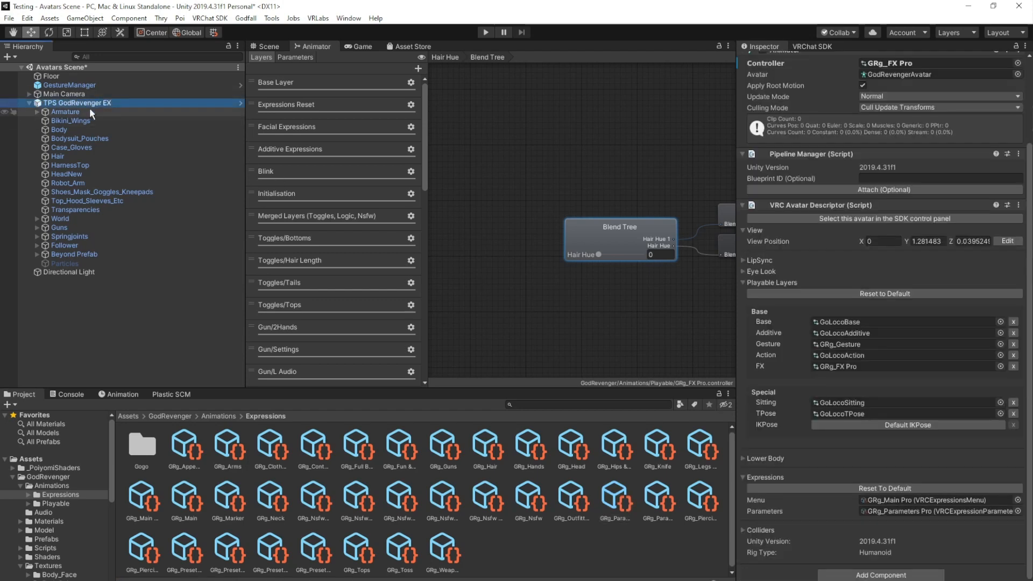
double_click(904, 499)
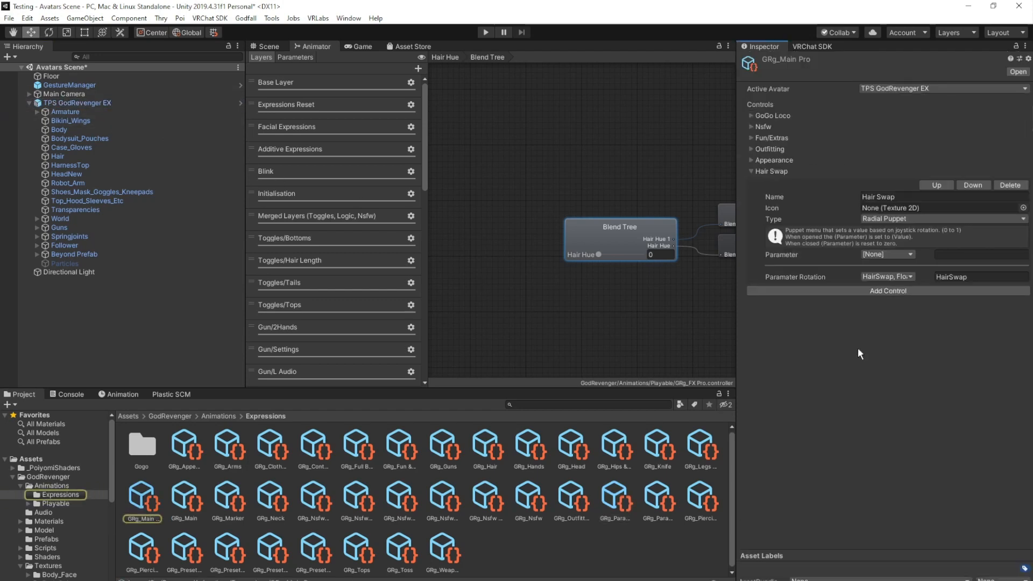
click(813, 291)
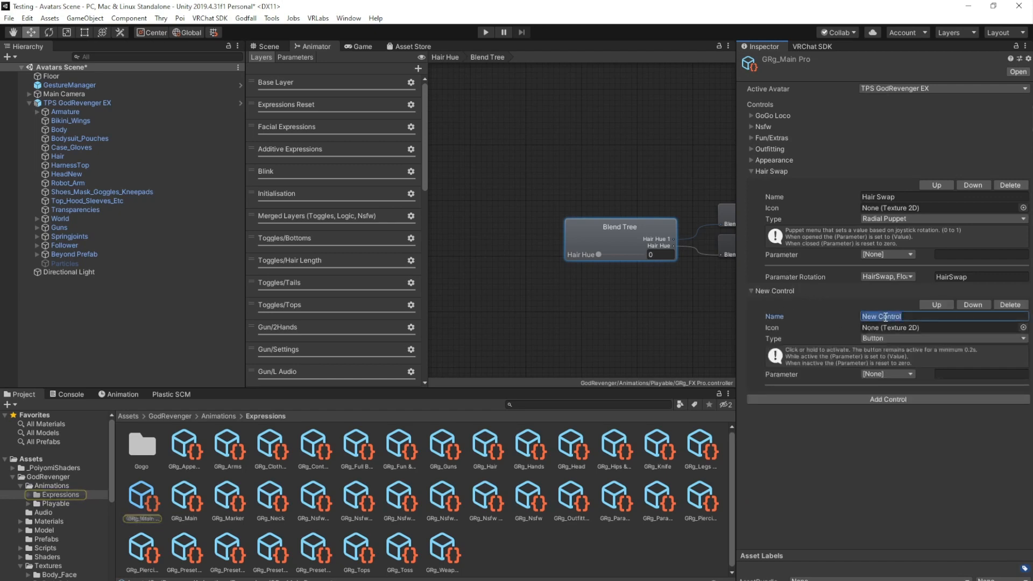
text(Hair Hue)
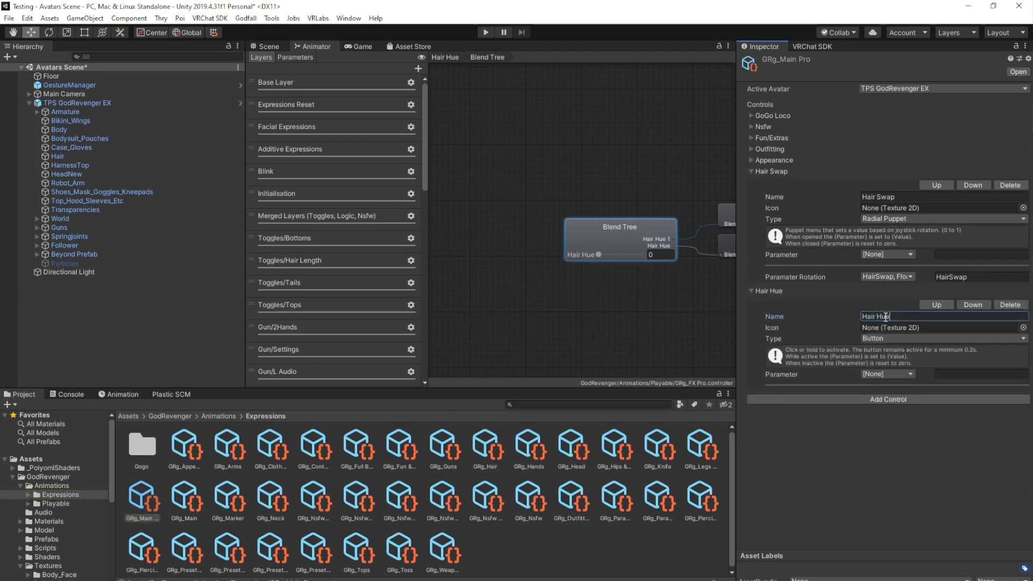
Step: Make the Hair Hue control a Radial Puppet and assign the Hair Hue float as its rotation parameter
click(889, 339)
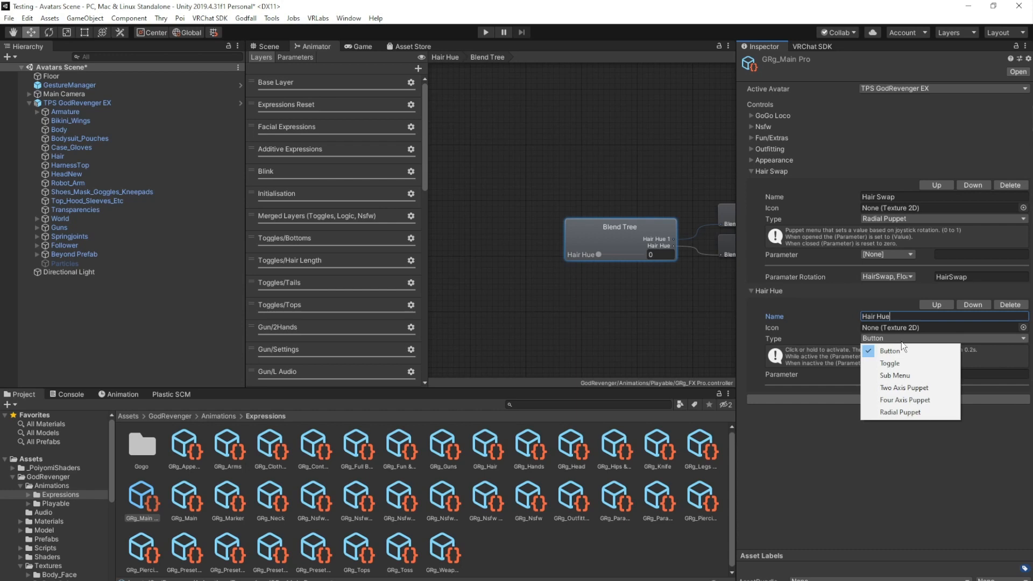
click(900, 413)
click(896, 395)
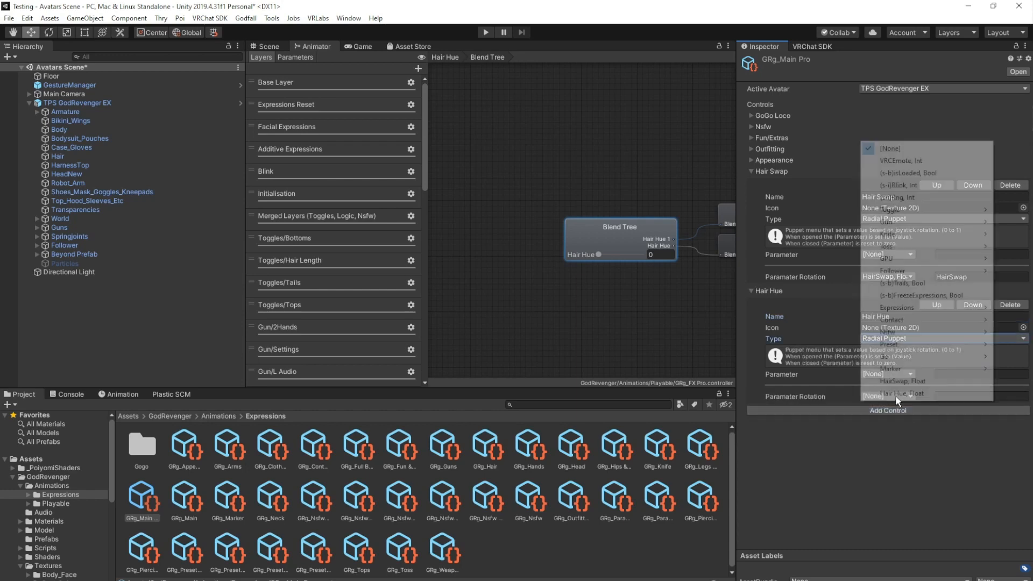
click(899, 394)
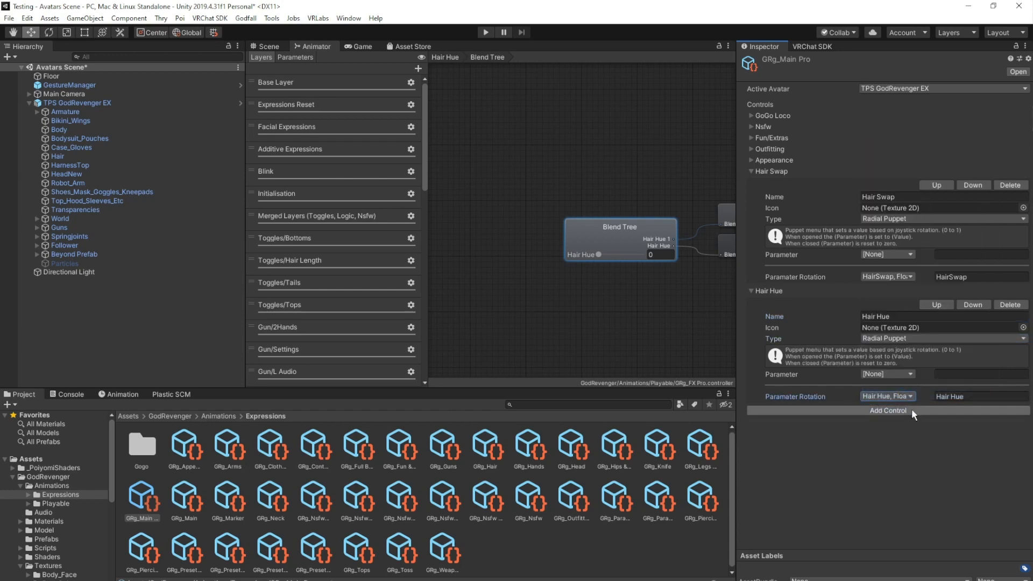
click(893, 441)
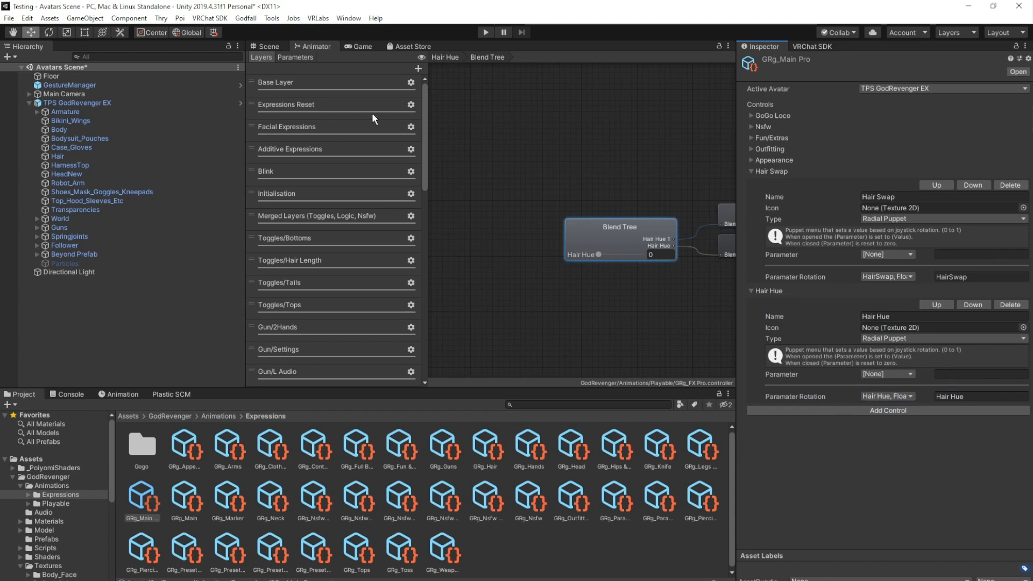
Step: Start play mode, return to the Scene view, and open the avatar's Expressions radial menu through GestureManager
click(266, 47)
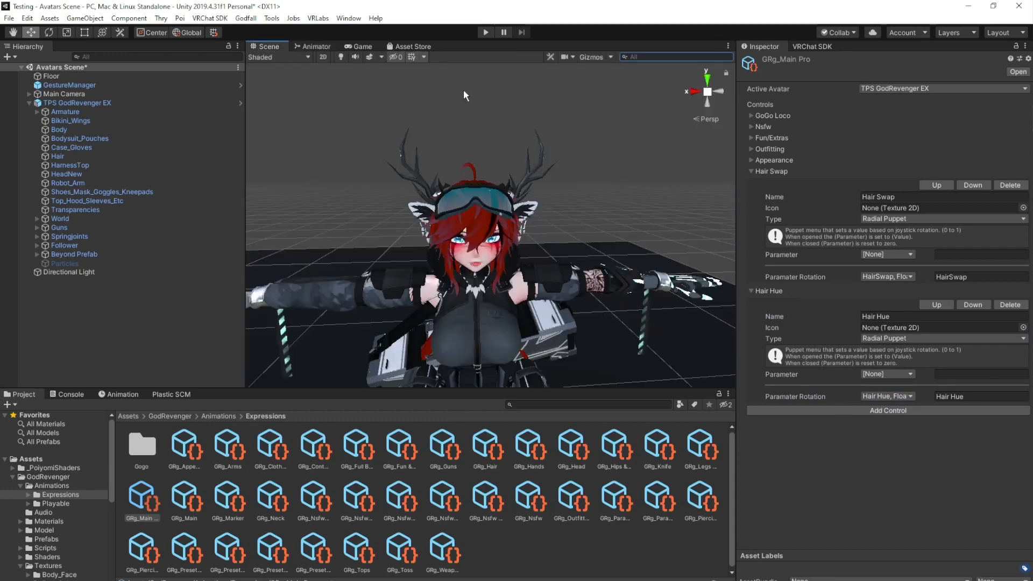
click(485, 33)
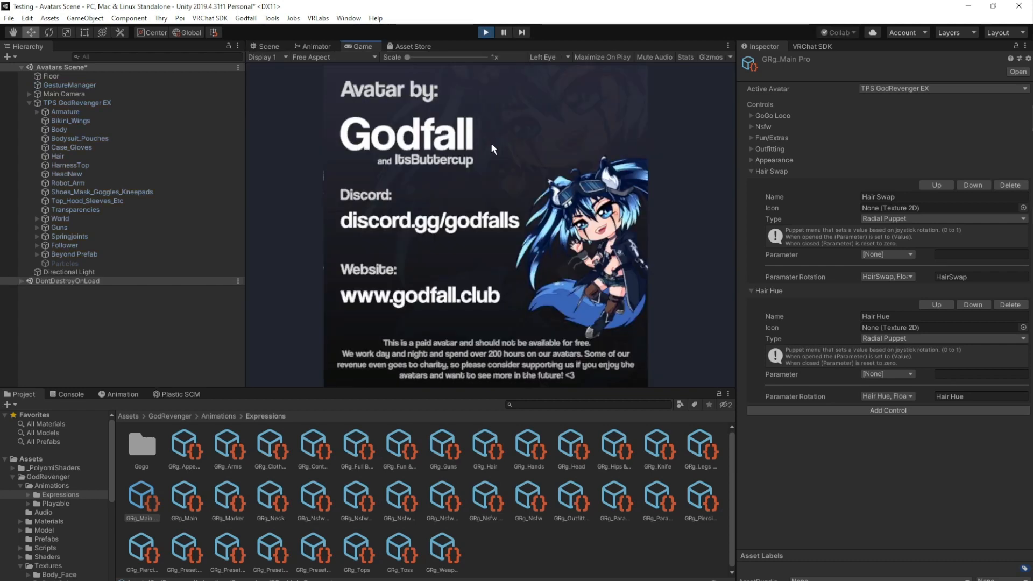
click(264, 47)
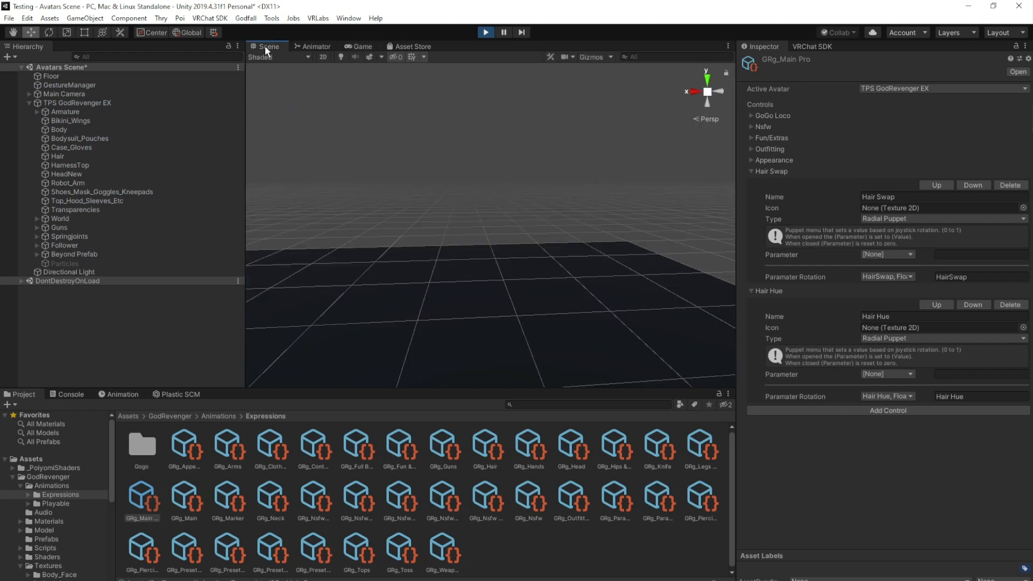
click(79, 84)
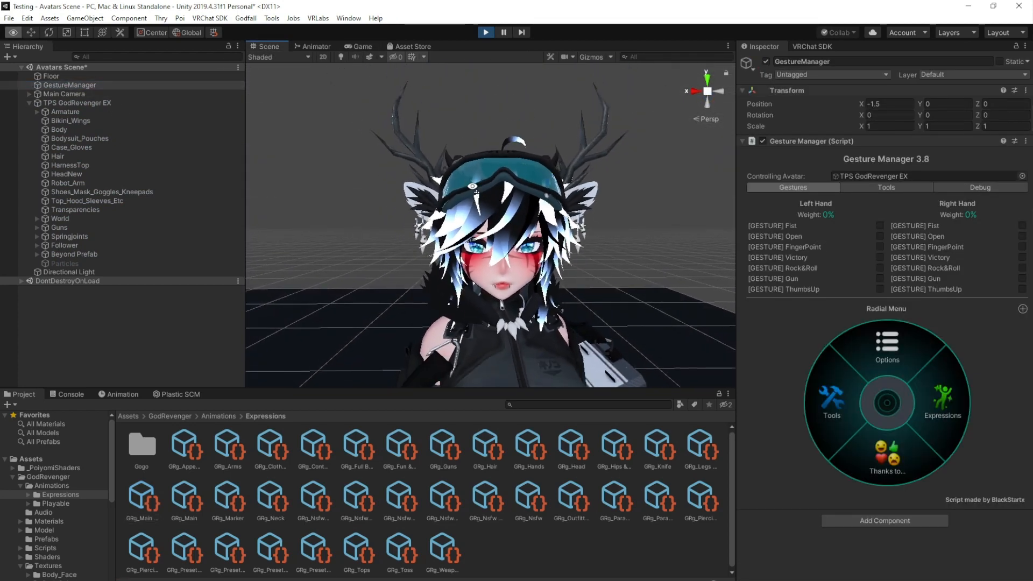
click(937, 407)
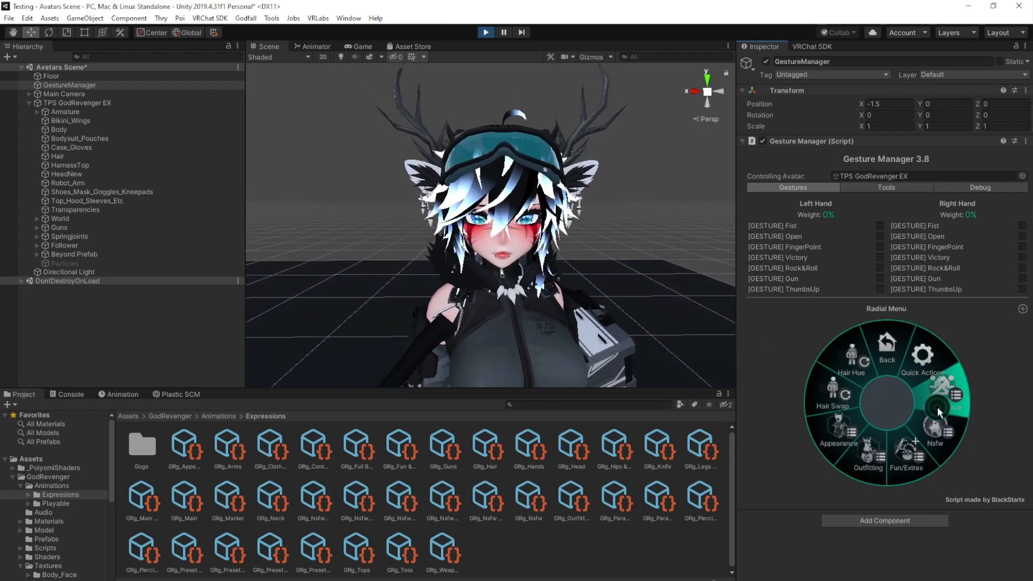
Step: Test the Hair Swap radial and the Hair Hue radial by turning each through its range
click(831, 398)
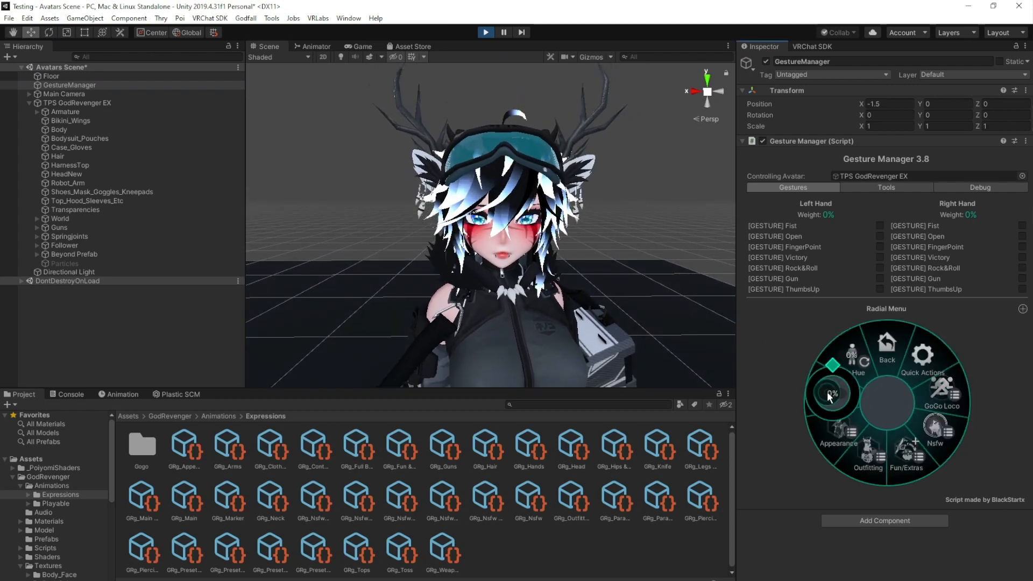
click(859, 447)
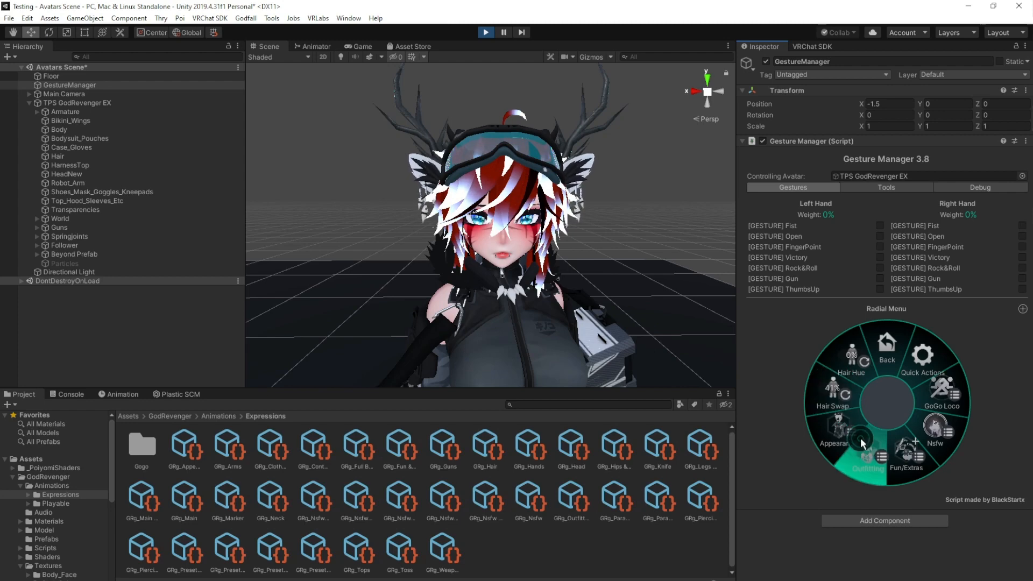
click(856, 370)
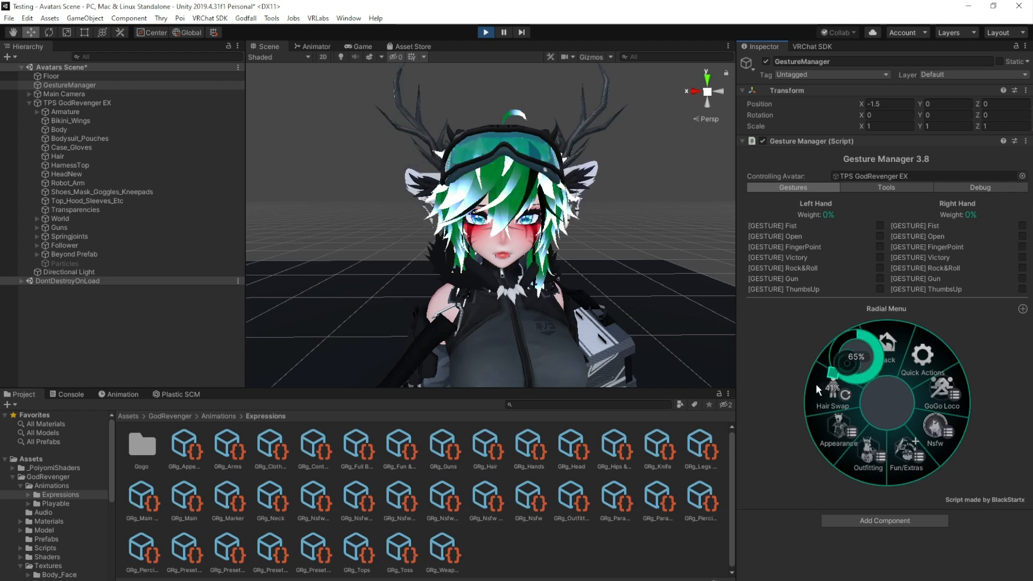
click(906, 421)
Step: Examine the avatar's recoloured hair and outfit from several distances and angles in the scene, leaving nothing selected
key(s)
right_drag(635, 317, 534, 220)
key(w)
key(a)
click(518, 247)
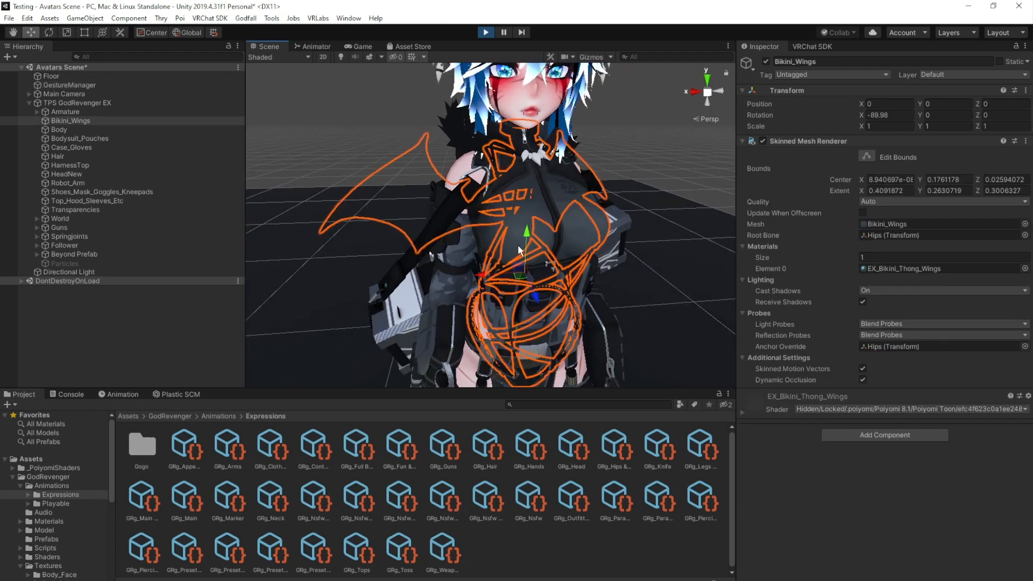
click(519, 247)
click(643, 193)
mouse_move(640, 193)
right_down()
mouse_move(628, 173)
mouse_move(624, 189)
right_up()
click(611, 164)
click(562, 91)
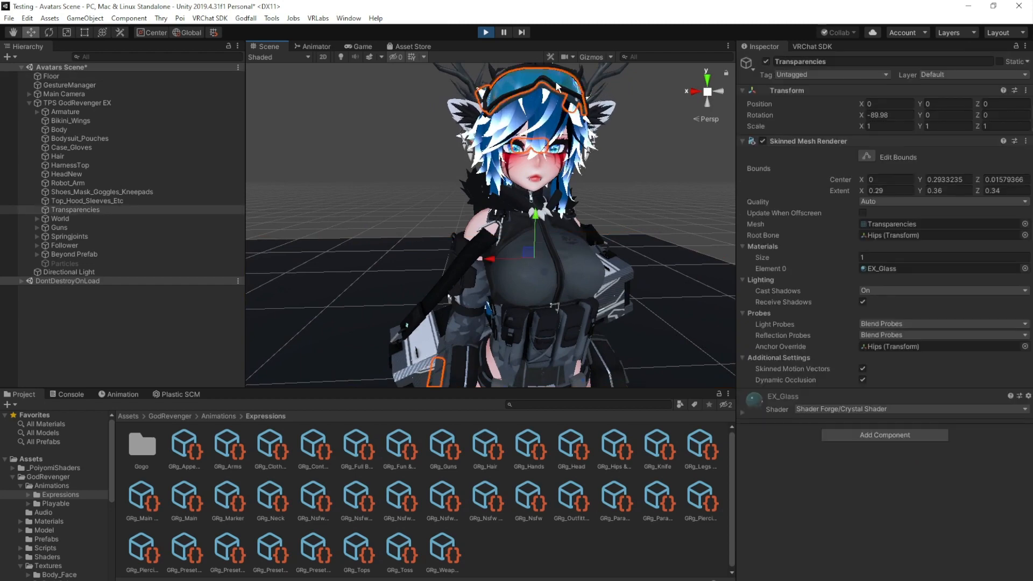
mouse_move(610, 221)
right_down()
mouse_move(618, 194)
mouse_move(608, 218)
right_up()
scroll(619, 195, up, 3)
click(637, 193)
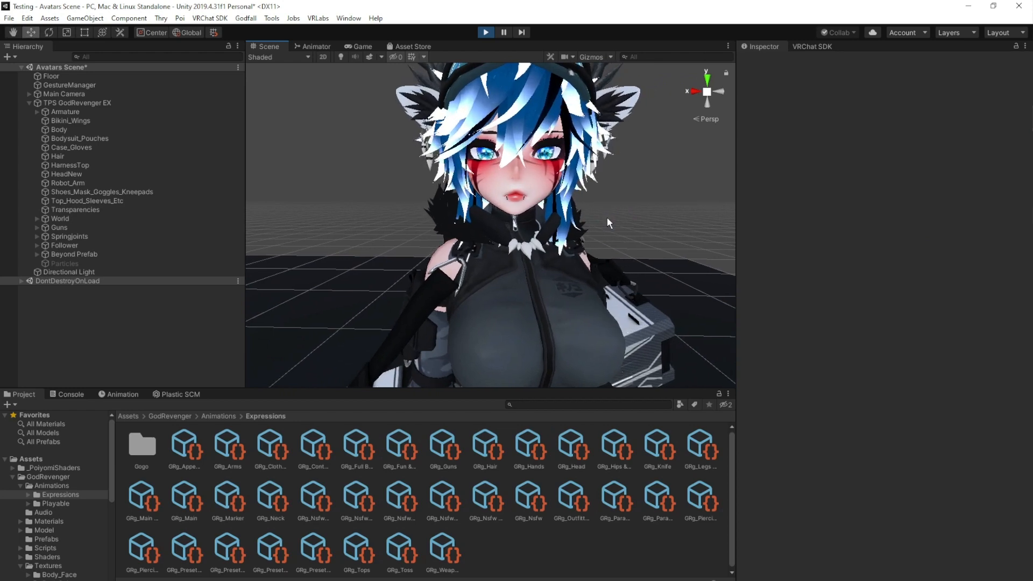